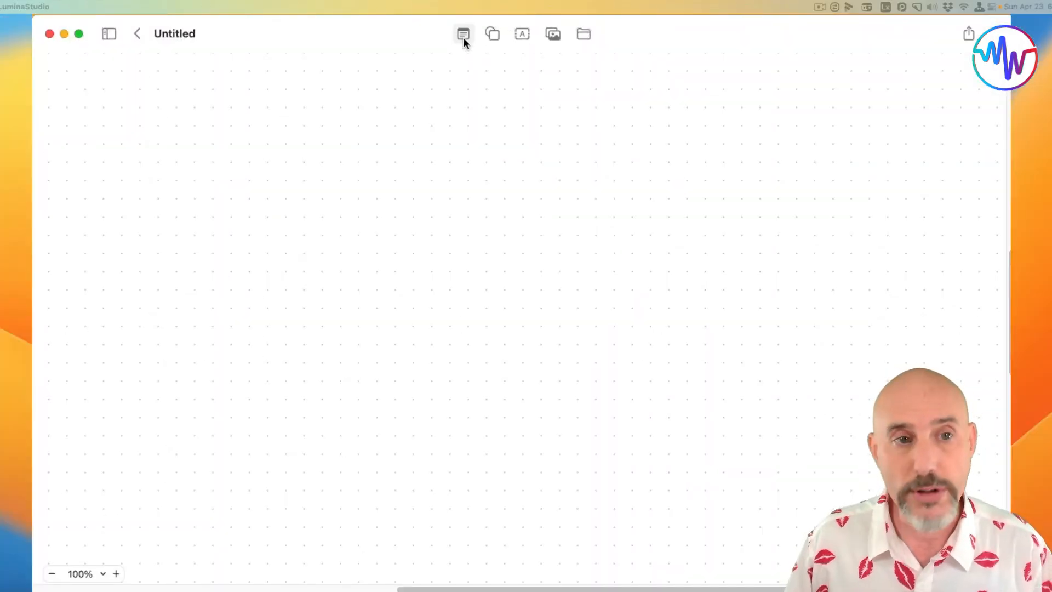
Add a sticky note to the board with the text "Hi there!"
{"action": "left_click", "coordinate": [464, 39]}
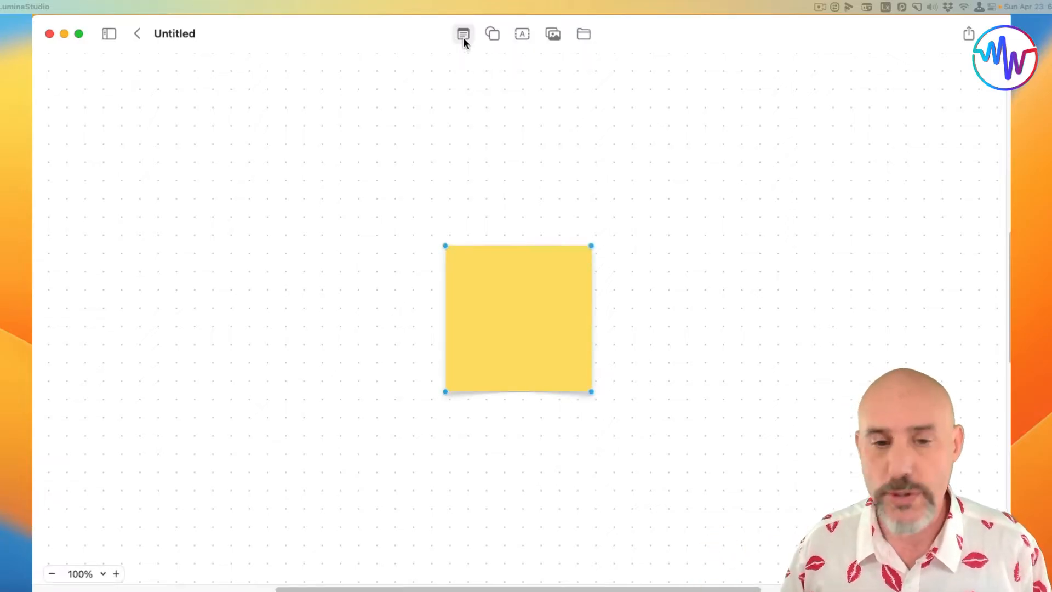
{"action": "double_click", "coordinate": [515, 320]}
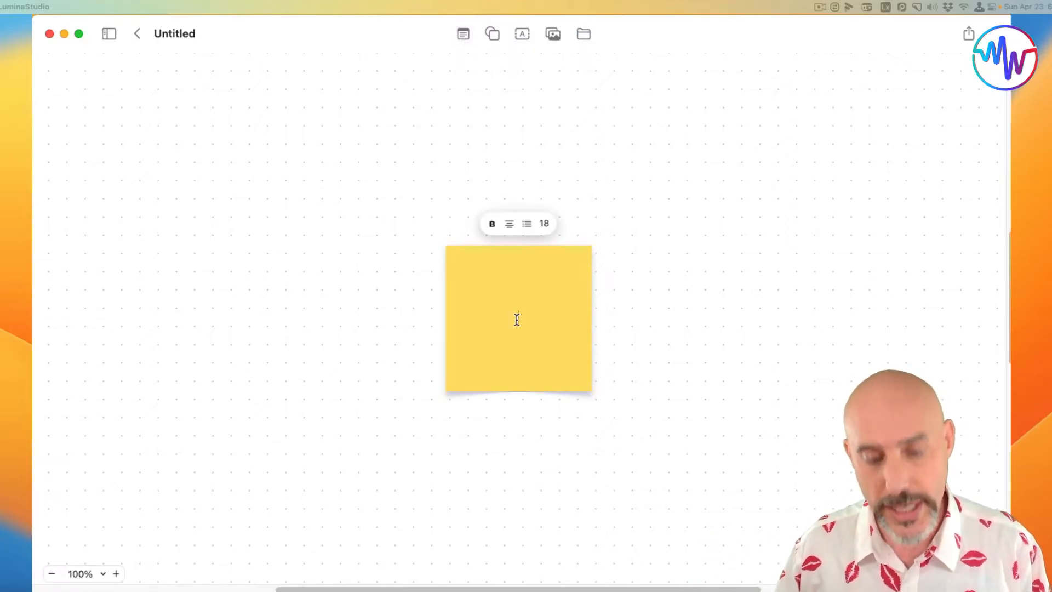
{"action": "type", "text": "Hi there!"}
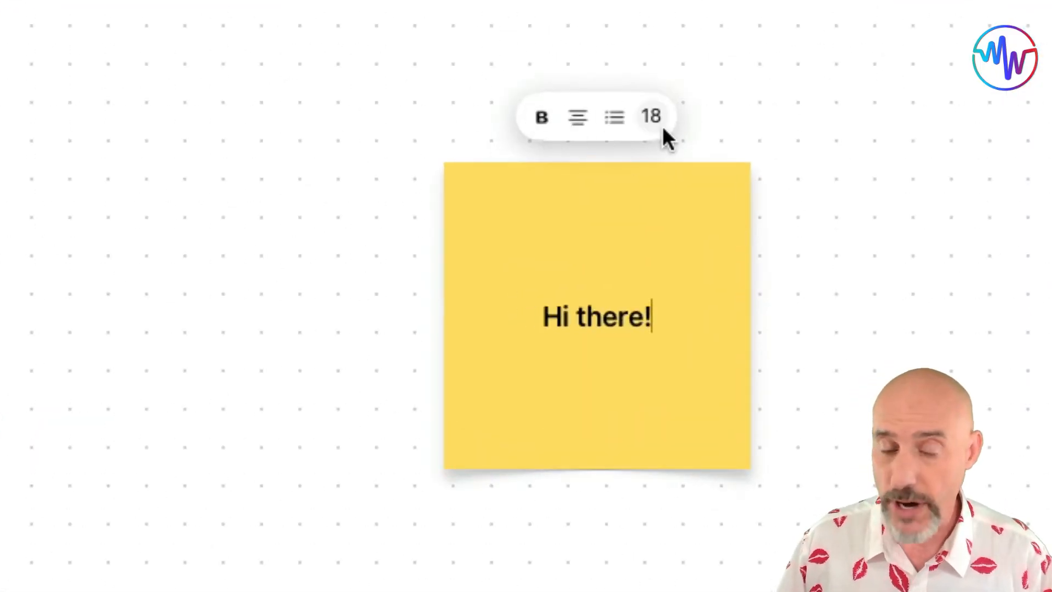
{"action": "left_click", "coordinate": [829, 360]}
Shrink the "Hi there!" sticky note to about half its width and colour it red
{"action": "left_click", "coordinate": [686, 311]}
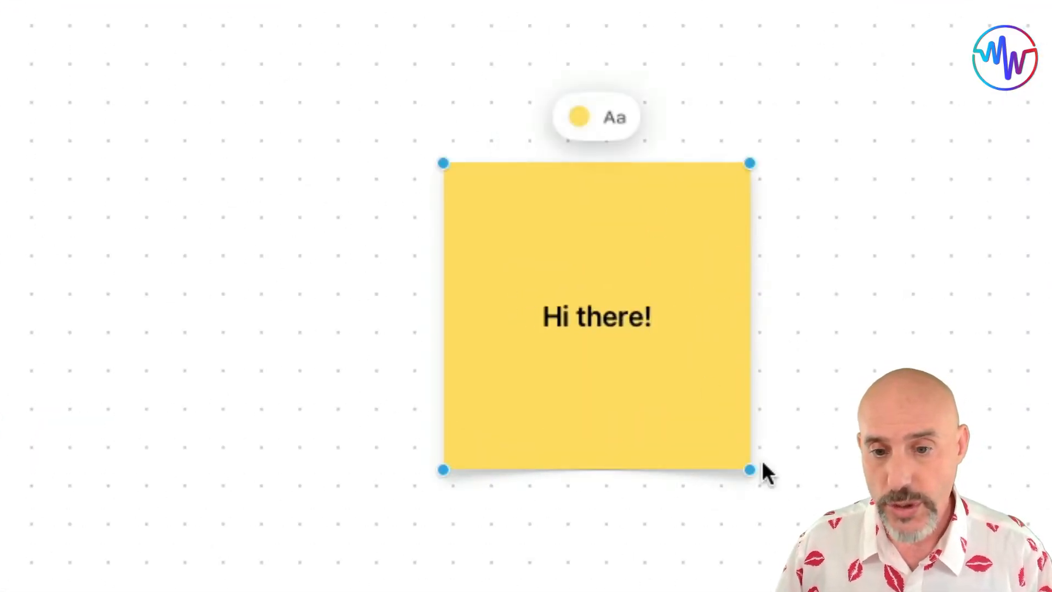
{"action": "left_click_drag", "start_coordinate": [744, 472], "coordinate": [571, 321]}
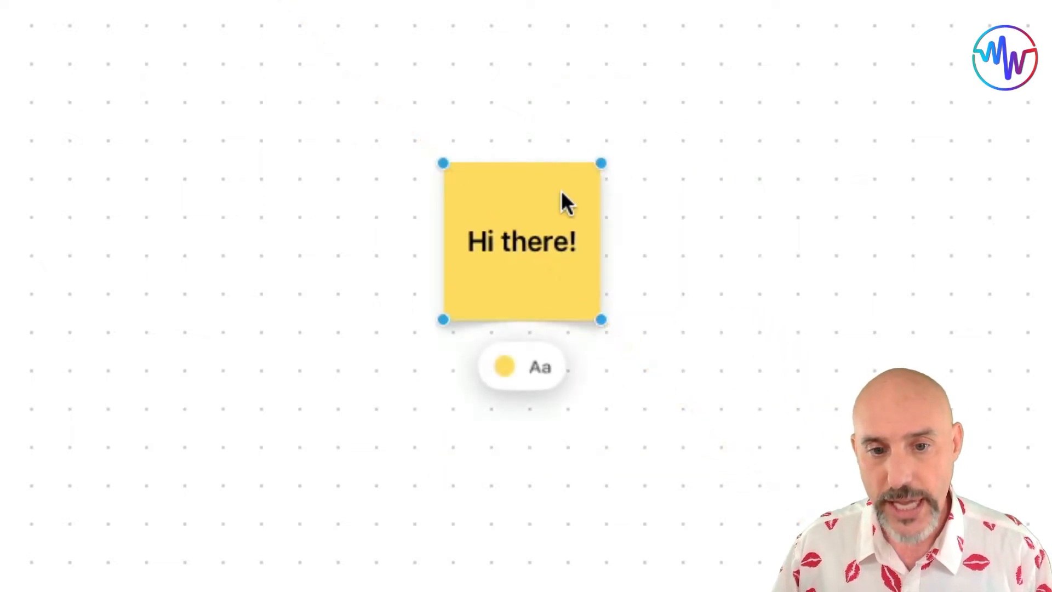
{"action": "left_click", "coordinate": [503, 369]}
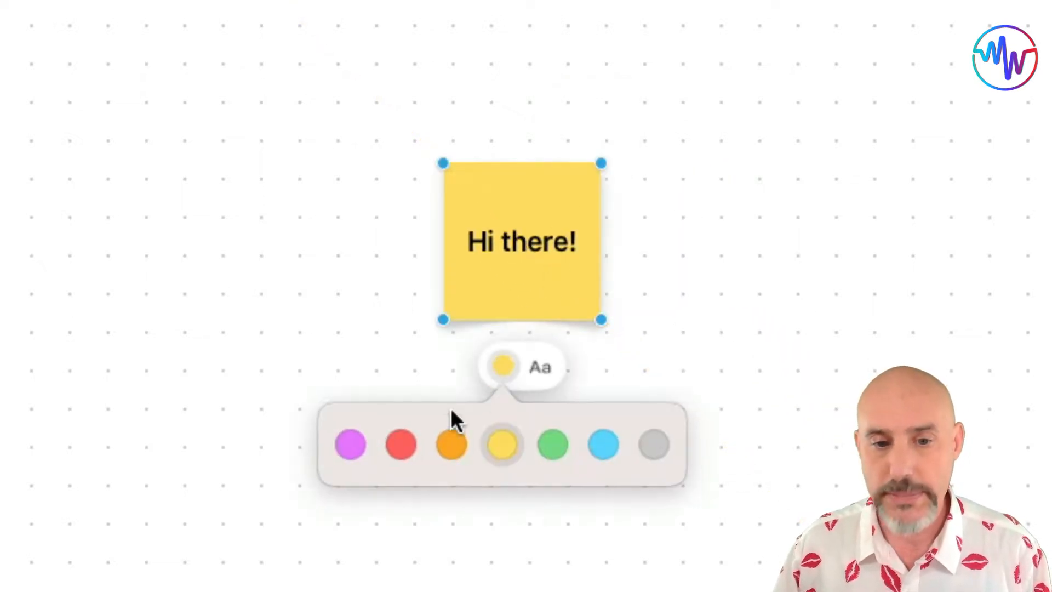
{"action": "left_click", "coordinate": [398, 447]}
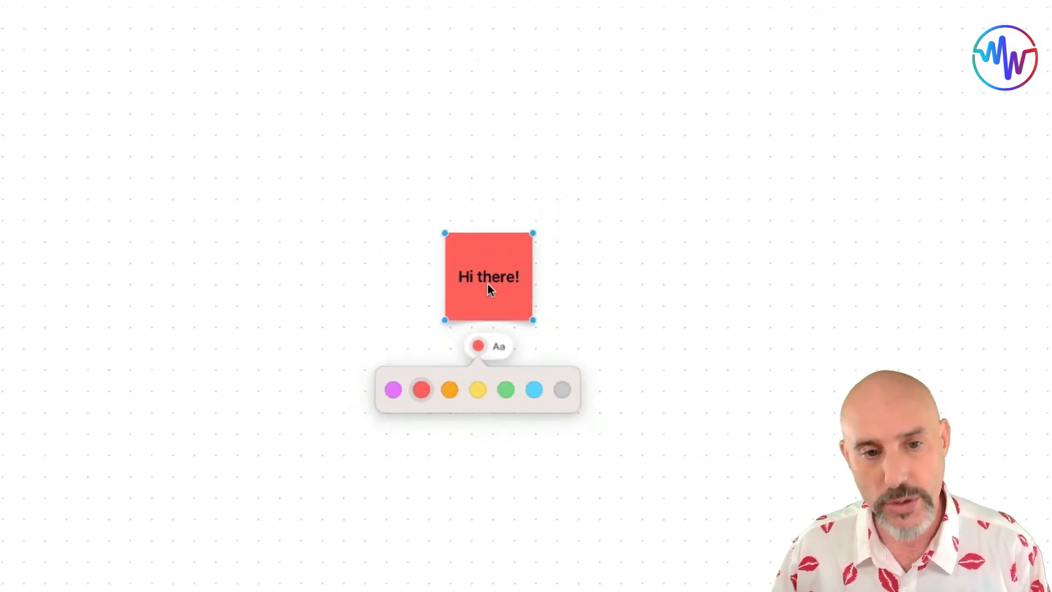
Move the red sticky note to the upper-left area of the board and enlarge it slightly
{"action": "left_click_drag", "start_coordinate": [519, 255], "coordinate": [118, 6]}
{"action": "left_click_drag", "start_coordinate": [301, 185], "coordinate": [181, 169]}
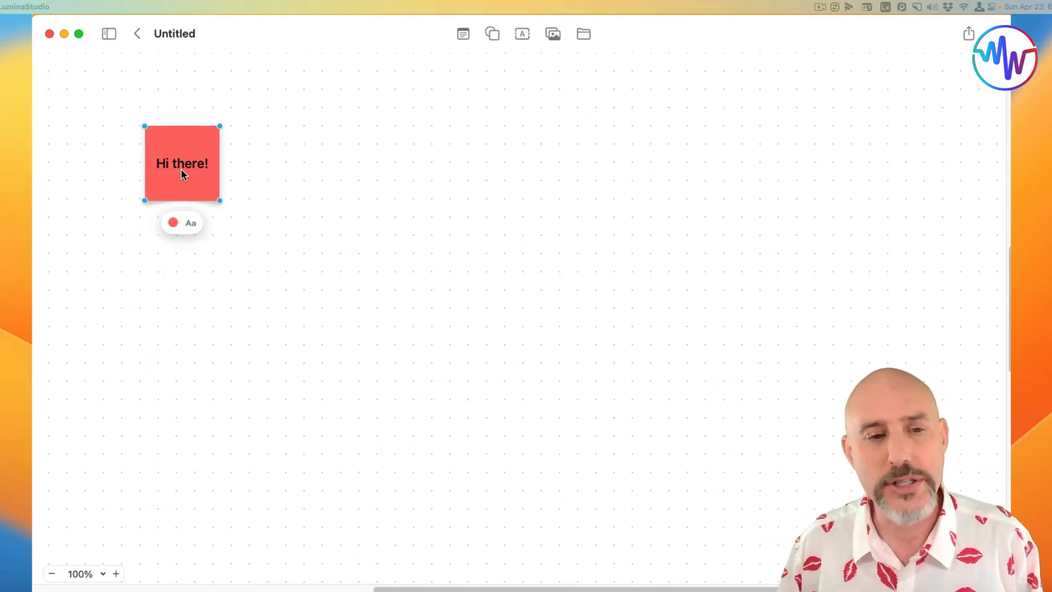
{"action": "mouse_move", "coordinate": [220, 201]}
{"action": "left_mouse_down"}
{"action": "mouse_move", "coordinate": [381, 311]}
{"action": "mouse_move", "coordinate": [295, 235]}
{"action": "mouse_move", "coordinate": [238, 211]}
{"action": "left_mouse_up"}
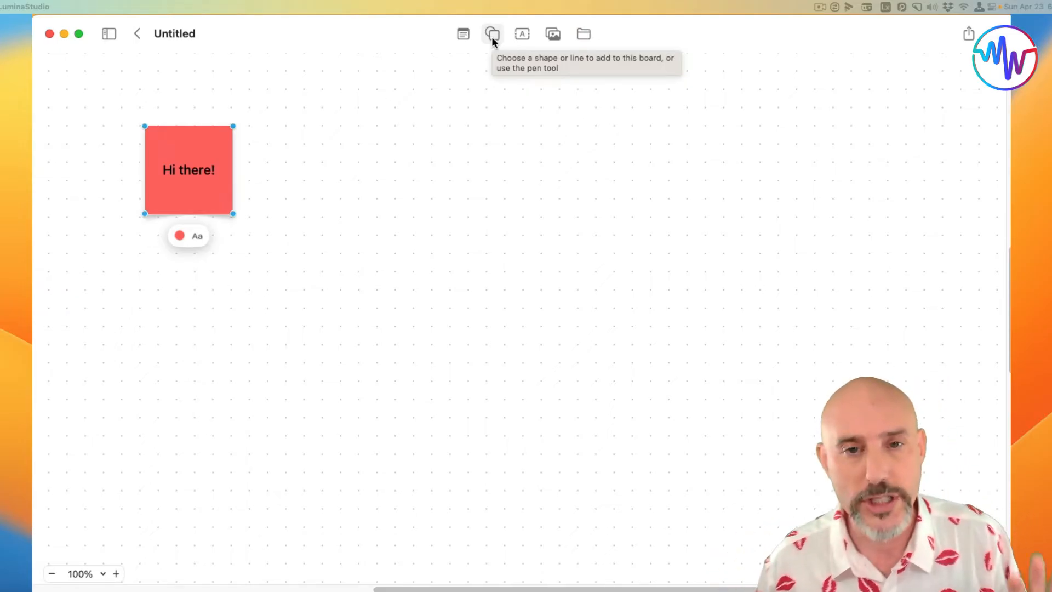
Add a text box to the board reading "MacWhisperer’s Freeform Lesson"
{"action": "left_click", "coordinate": [521, 35]}
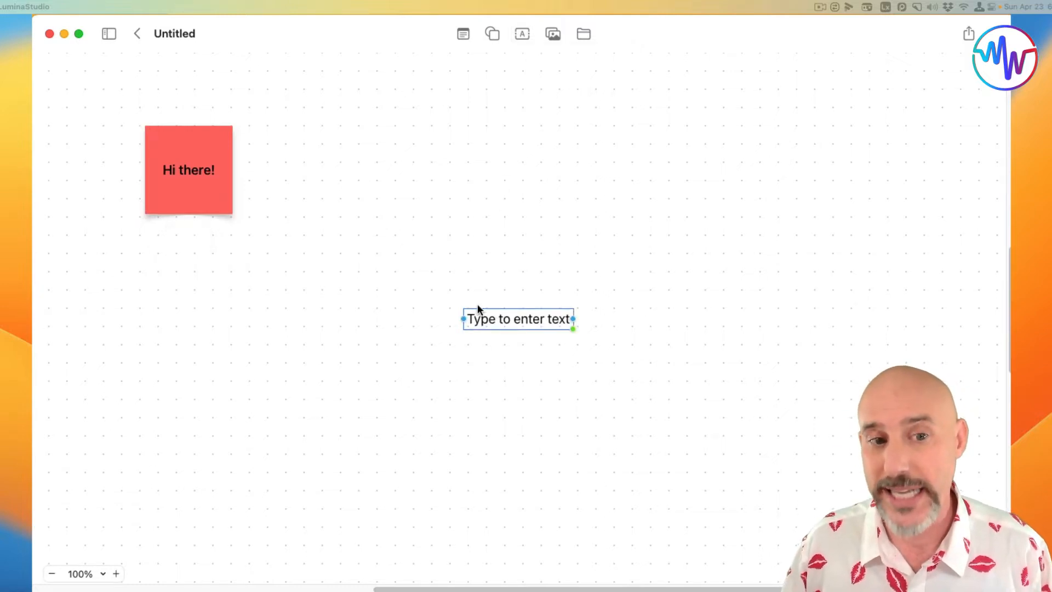
{"action": "double_click", "coordinate": [501, 320]}
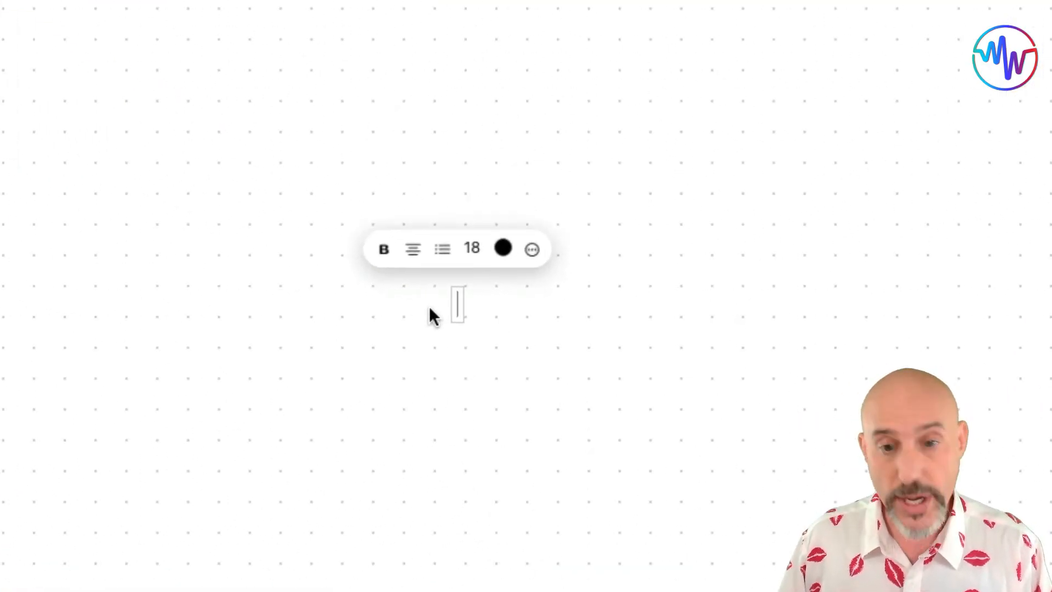
{"action": "type", "text": "MacWhisperer’s Freeform Lesson"}
{"action": "key", "text": "BackSpace"}
{"action": "key", "text": "Escape"}
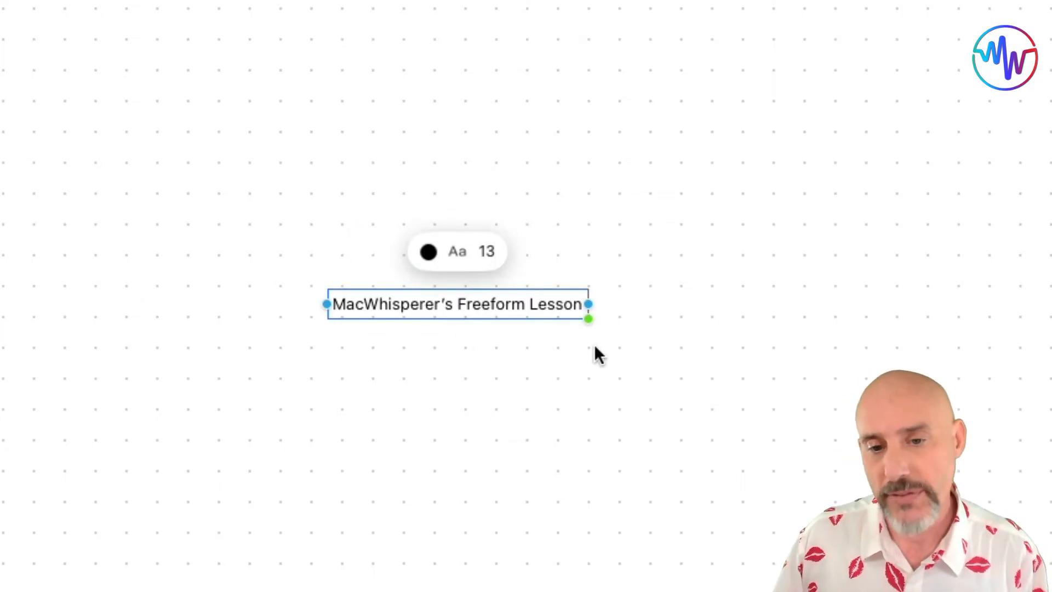
Enlarge the title text box until its text is size 25 and place it at the top centre of the board
{"action": "left_click_drag", "start_coordinate": [588, 304], "coordinate": [948, 463]}
{"action": "left_click_drag", "start_coordinate": [586, 315], "coordinate": [439, 162]}
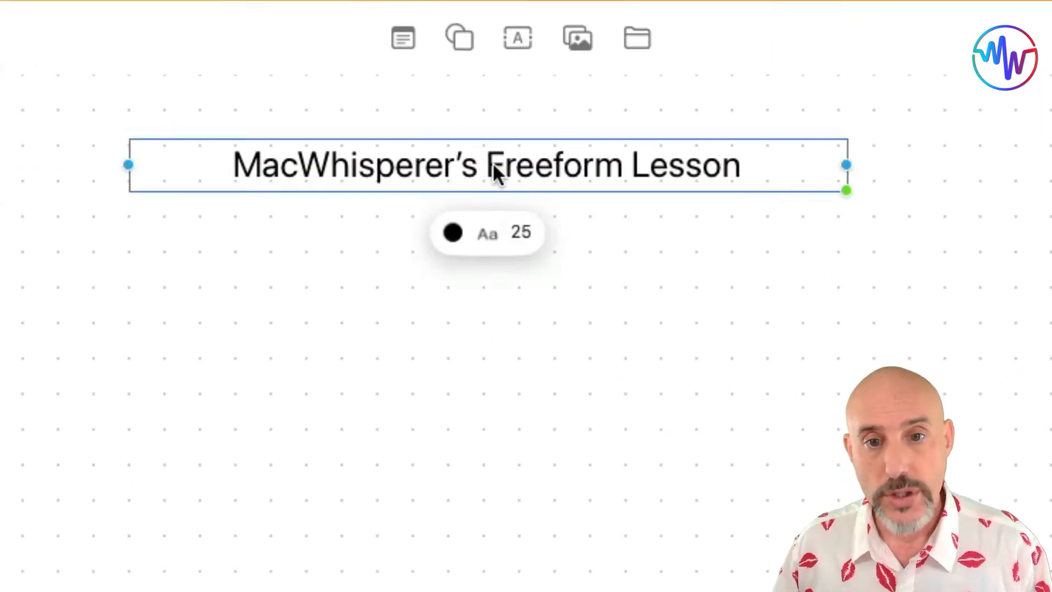
Set the title's font to Bradley Hand Bold at size 36
{"action": "left_click", "coordinate": [486, 231]}
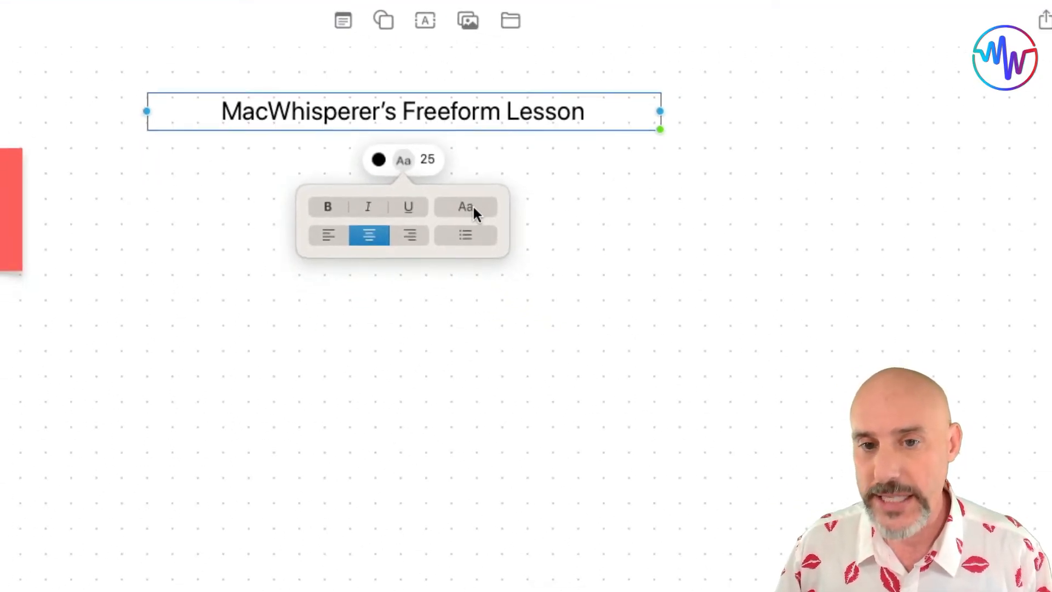
{"action": "left_click", "coordinate": [473, 208]}
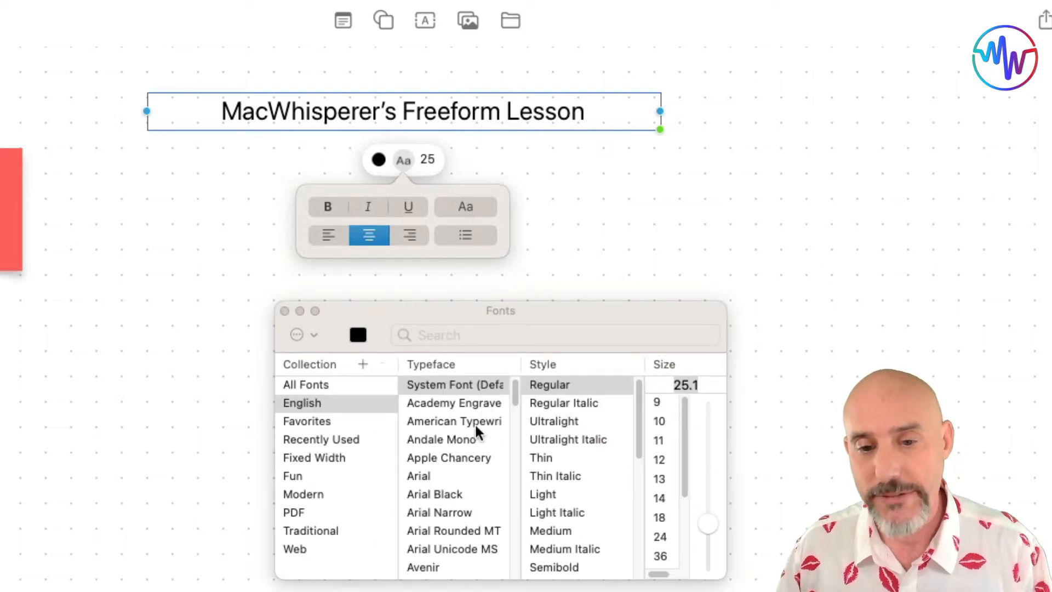
{"action": "left_click", "coordinate": [446, 512]}
{"action": "scroll", "coordinate": [467, 536], "scroll_direction": "down", "scroll_amount": 5}
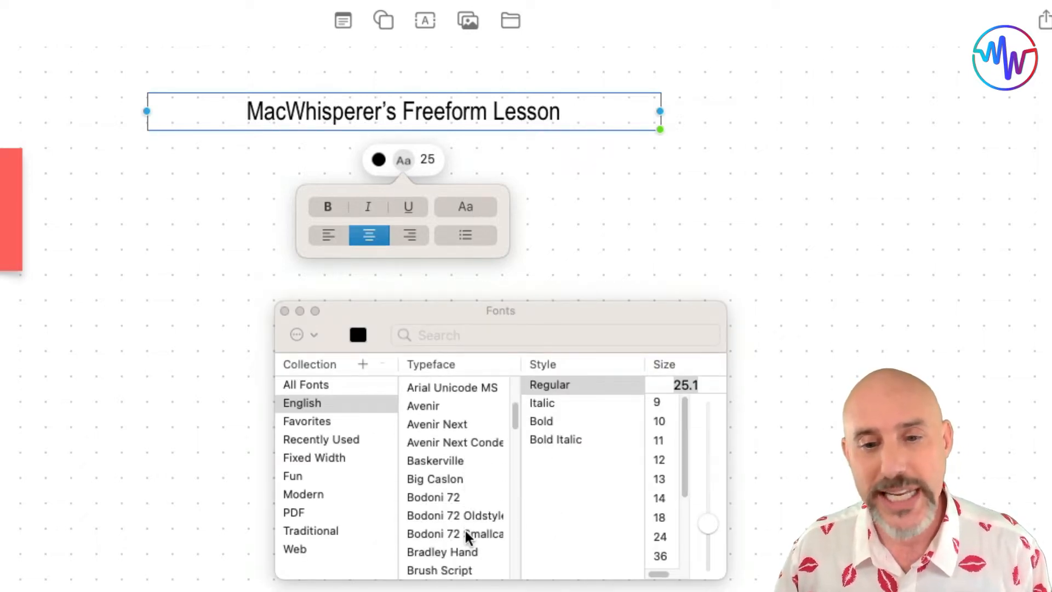
{"action": "left_click", "coordinate": [468, 534]}
{"action": "scroll", "coordinate": [661, 515], "scroll_direction": "down", "scroll_amount": 3}
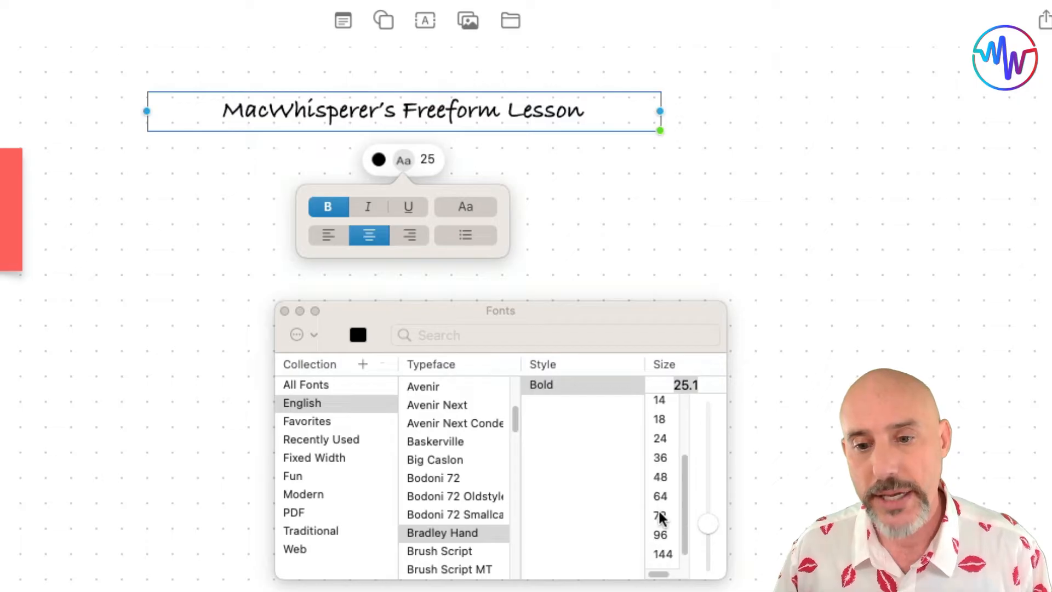
{"action": "left_click", "coordinate": [661, 535]}
{"action": "left_click", "coordinate": [660, 476]}
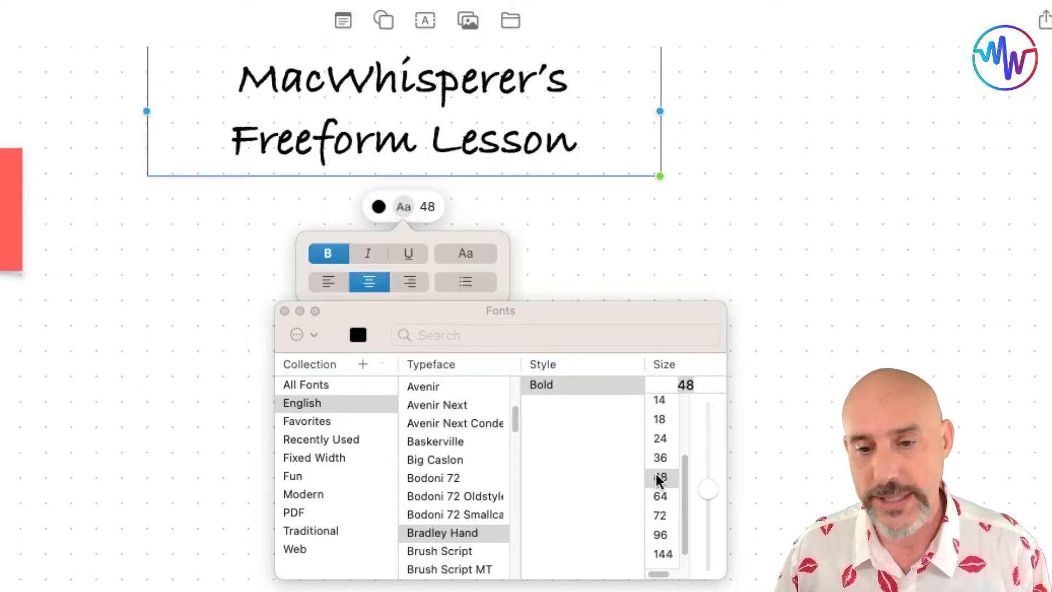
{"action": "left_click", "coordinate": [660, 458]}
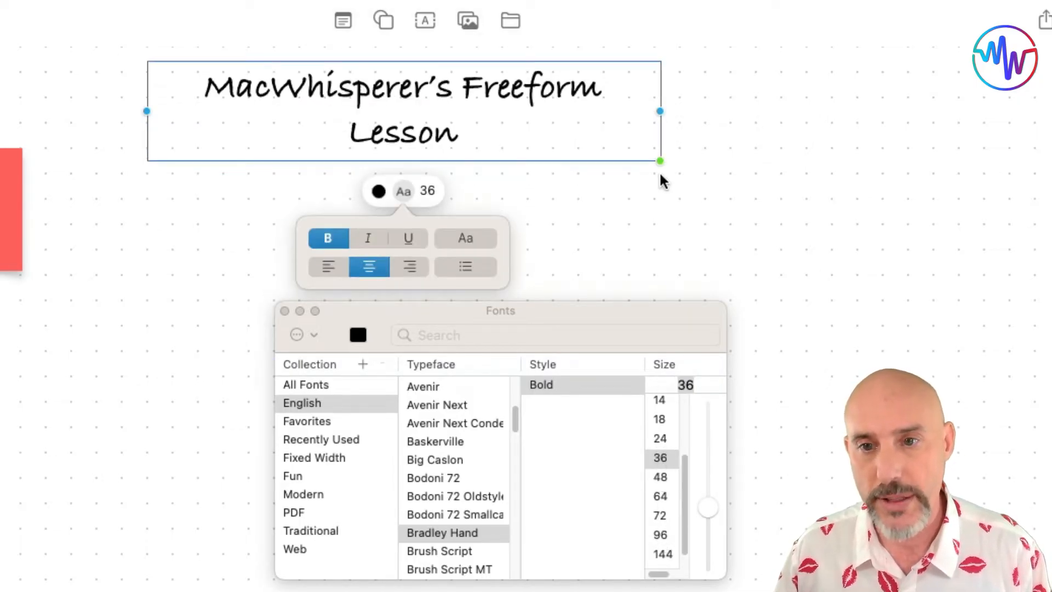
Widen the title box so the text fits on one line, recentre it at the board's top and close the font settings
{"action": "left_click_drag", "start_coordinate": [660, 111], "coordinate": [809, 113]}
{"action": "left_click_drag", "start_coordinate": [608, 108], "coordinate": [570, 104]}
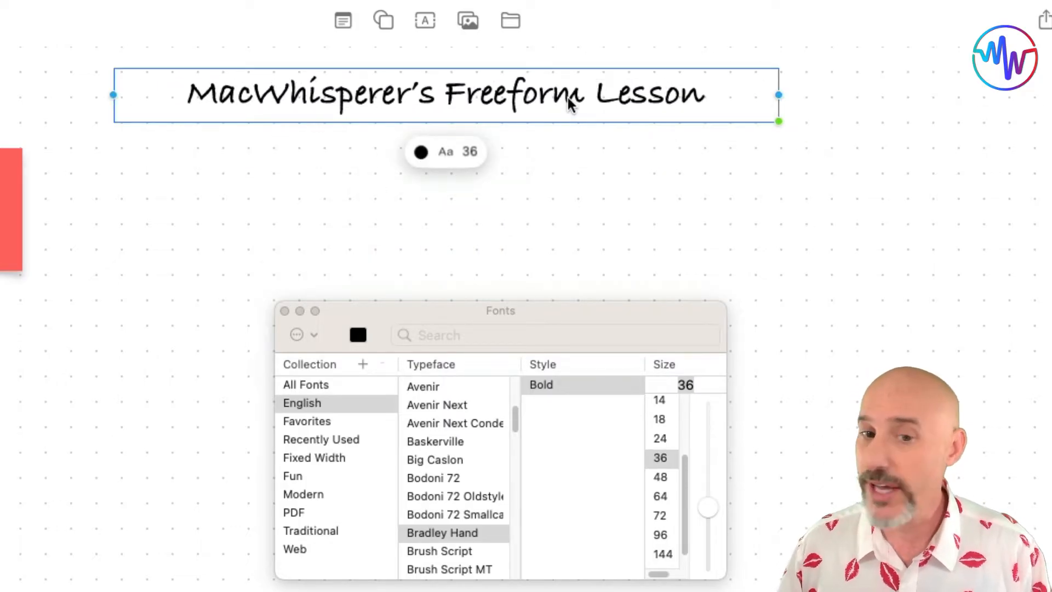
{"action": "left_click", "coordinate": [284, 311]}
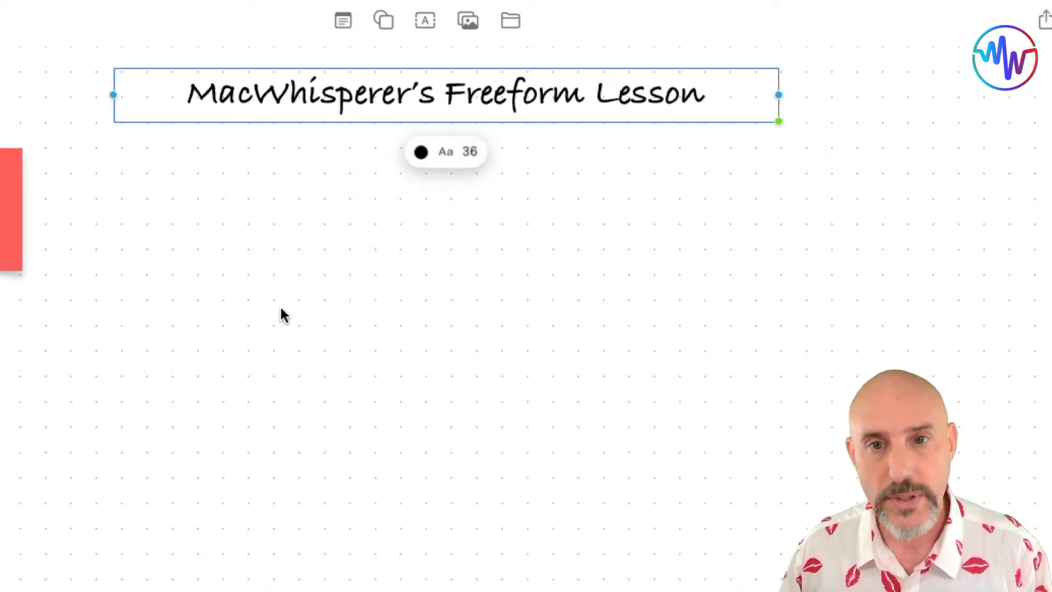
Insert the three photos of single hand-held painted eggs (blue, green-pink and orange) from the photo library
{"action": "left_click", "coordinate": [470, 21]}
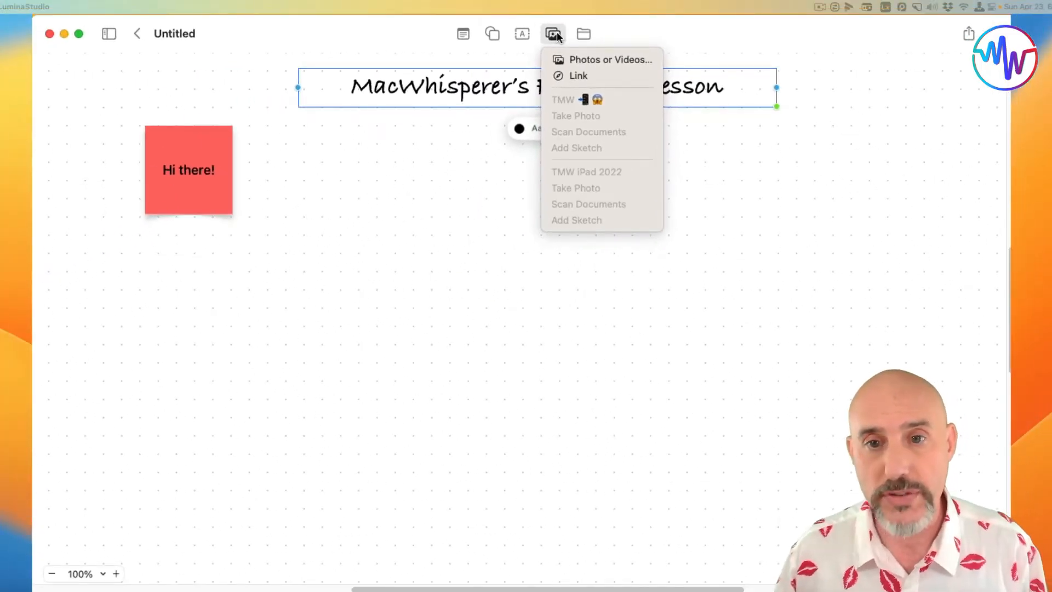
{"action": "left_click", "coordinate": [564, 63]}
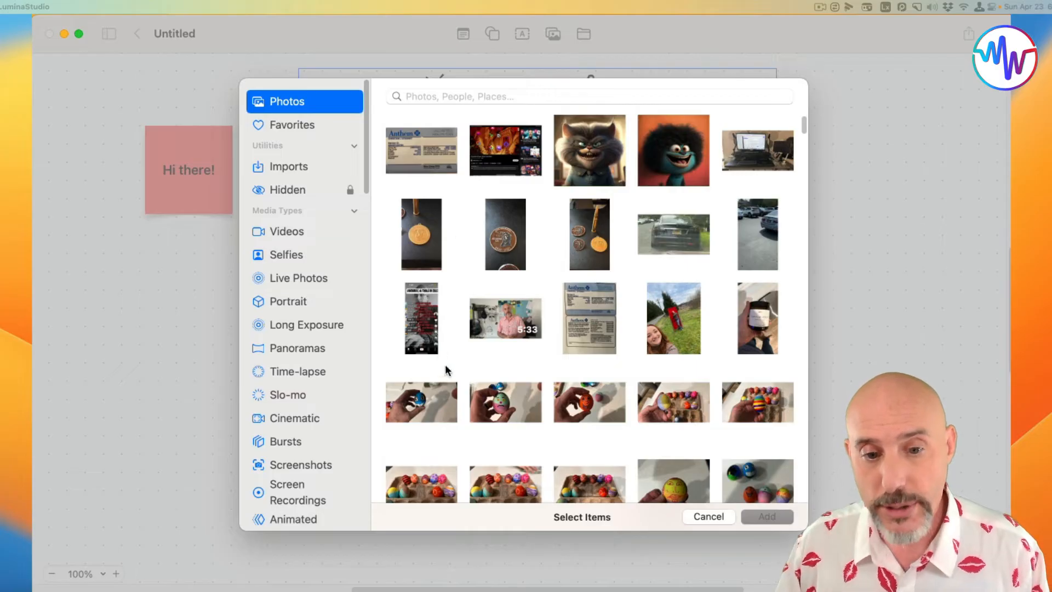
{"action": "left_click", "coordinate": [422, 403]}
{"action": "left_click", "coordinate": [505, 402]}
{"action": "left_click", "coordinate": [589, 402]}
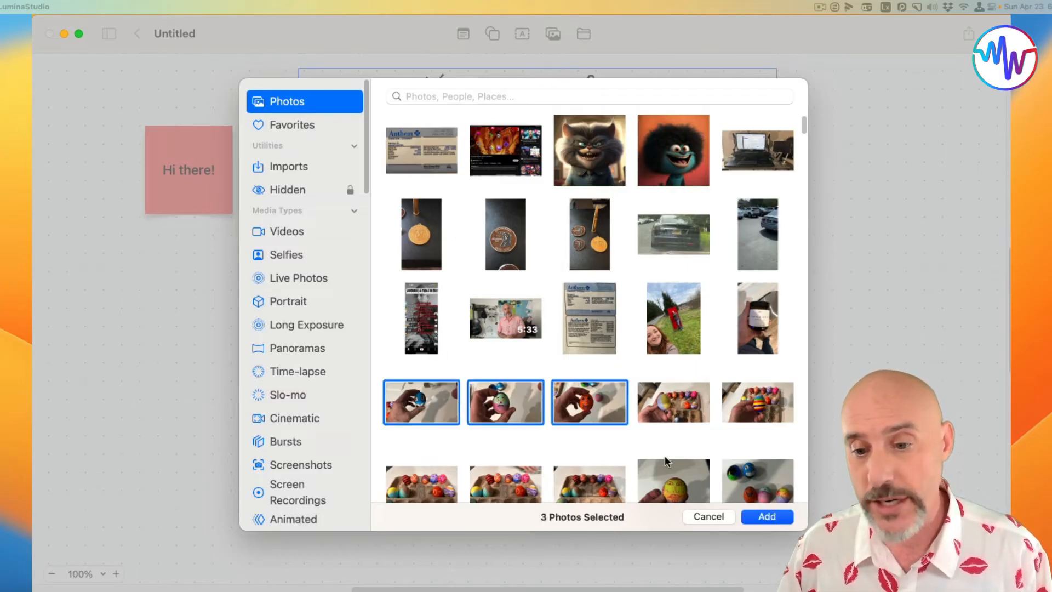
{"action": "left_click", "coordinate": [774, 519]}
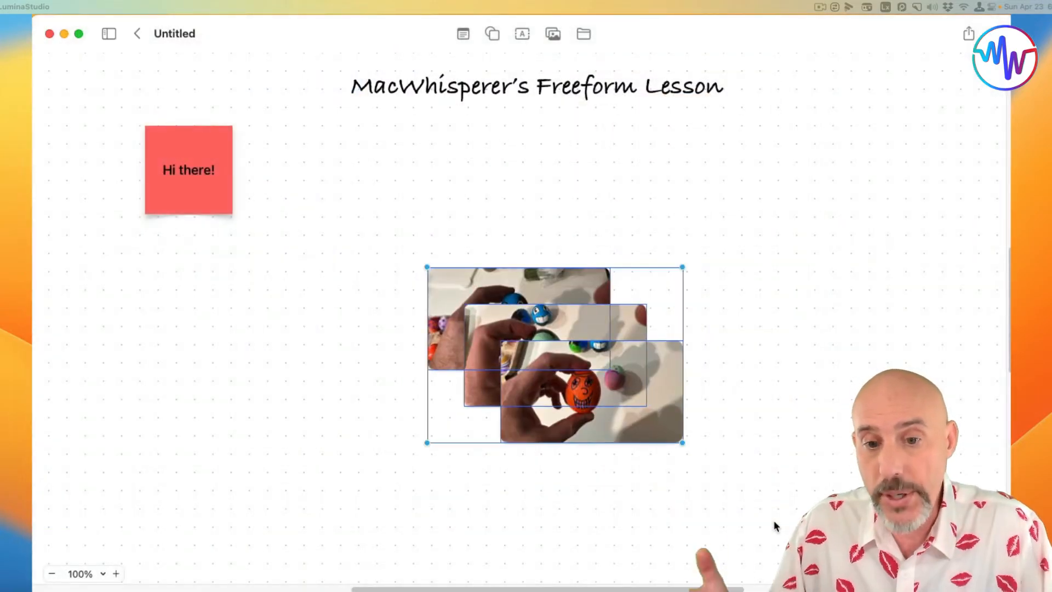
Arrange the blue, green-pink and orange egg photos side by side in an evenly spaced row below the title
{"action": "left_click", "coordinate": [776, 405]}
{"action": "left_click_drag", "start_coordinate": [620, 350], "coordinate": [843, 214]}
{"action": "left_click", "coordinate": [526, 276]}
{"action": "left_click_drag", "start_coordinate": [526, 276], "coordinate": [410, 208]}
{"action": "left_click", "coordinate": [550, 355]}
{"action": "left_click_drag", "start_coordinate": [550, 355], "coordinate": [608, 252]}
{"action": "left_click_drag", "start_coordinate": [792, 253], "coordinate": [792, 249]}
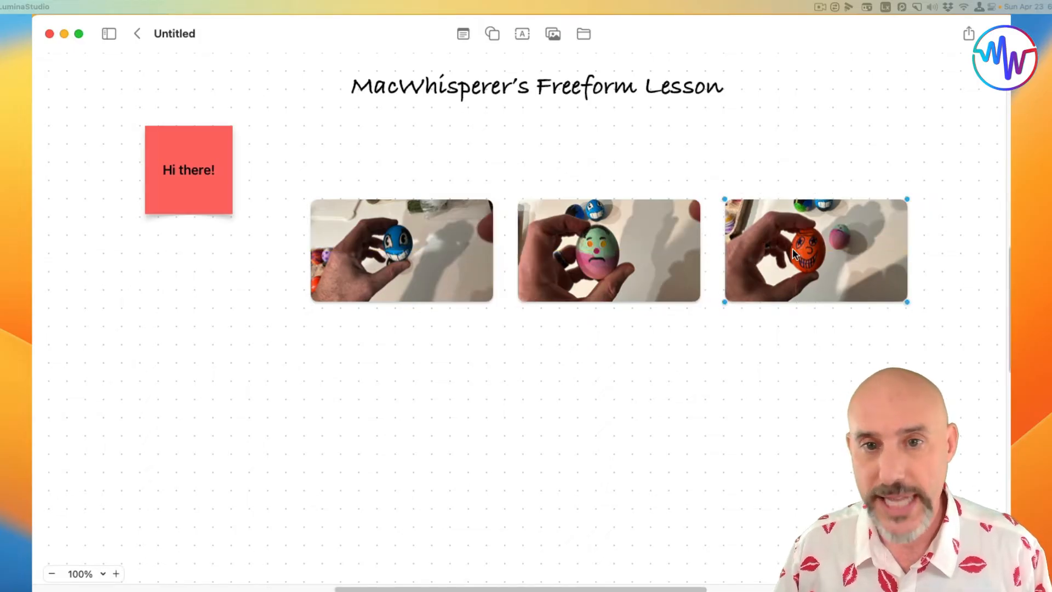
{"action": "left_click", "coordinate": [554, 35]}
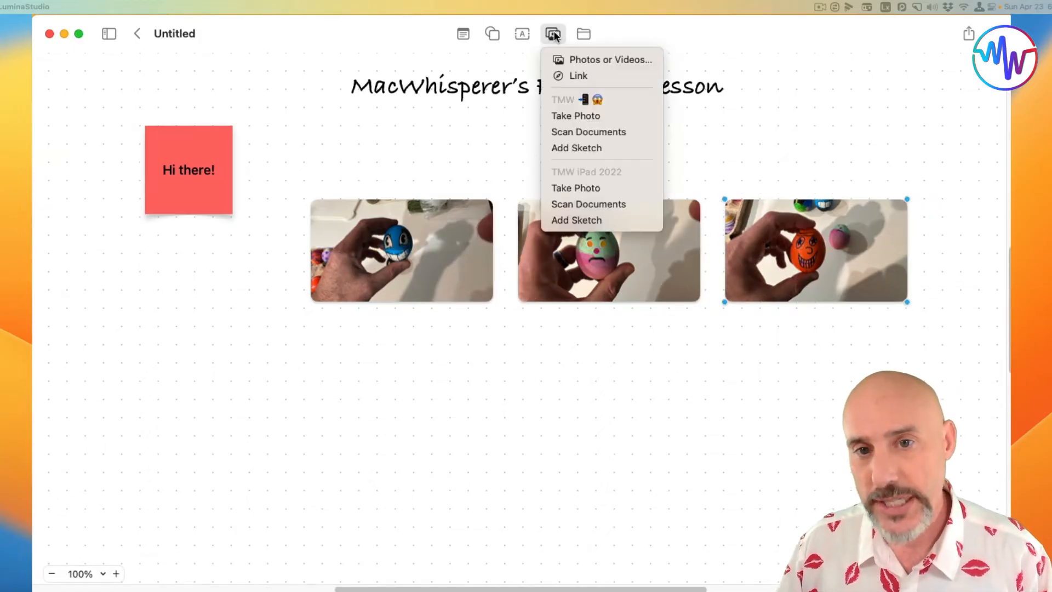
{"action": "left_click", "coordinate": [564, 80]}
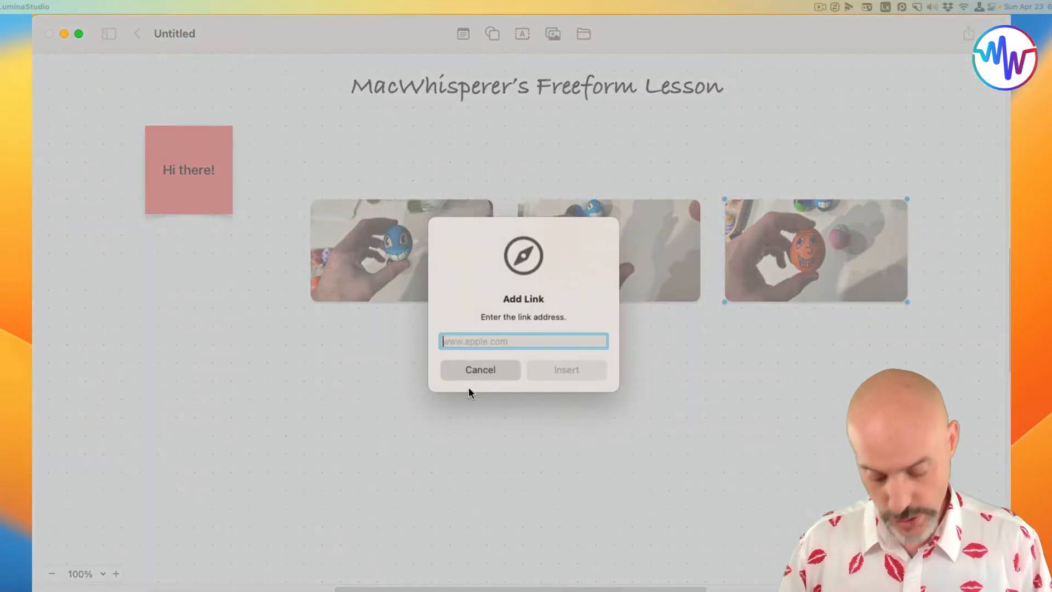
{"action": "type", "text": "https://www.alexruiz.art"}
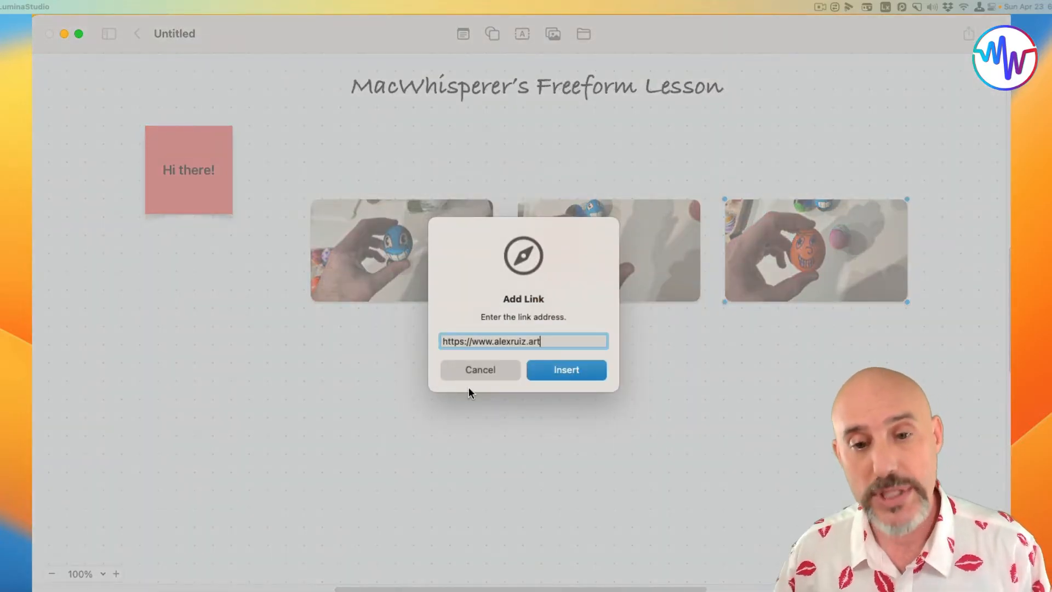
{"action": "left_click", "coordinate": [570, 373]}
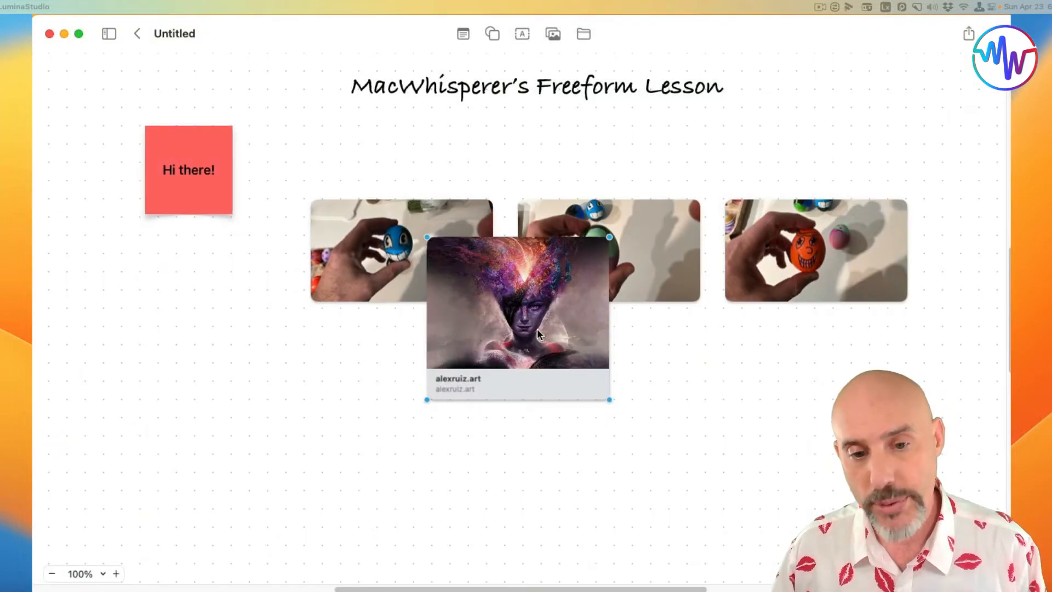
Shrink the alexruiz.art link preview and place it directly below the red sticky note
{"action": "left_click_drag", "start_coordinate": [537, 331], "coordinate": [204, 383]}
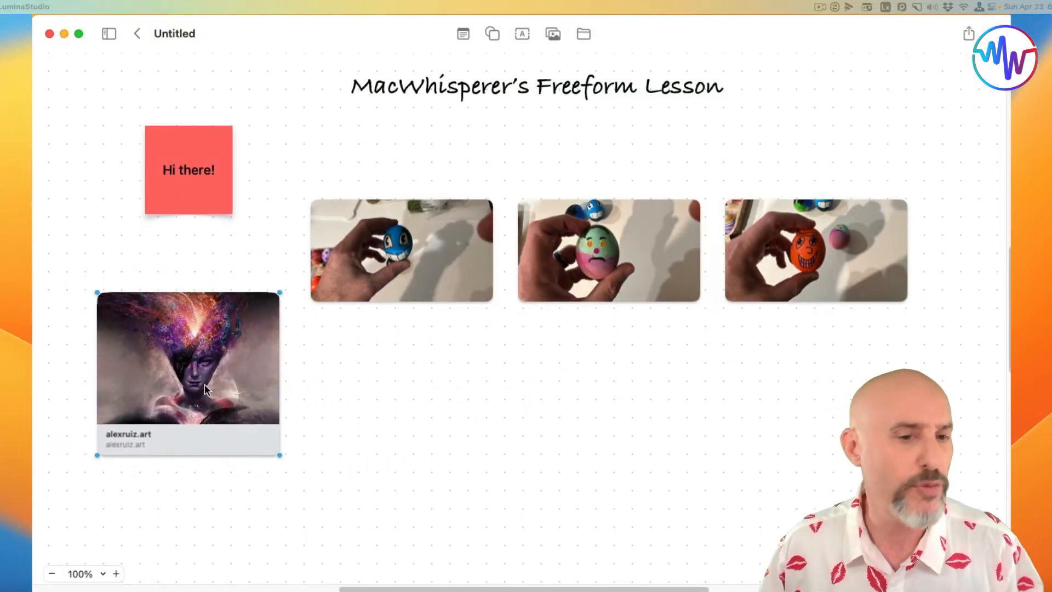
{"action": "left_click_drag", "start_coordinate": [281, 458], "coordinate": [220, 401]}
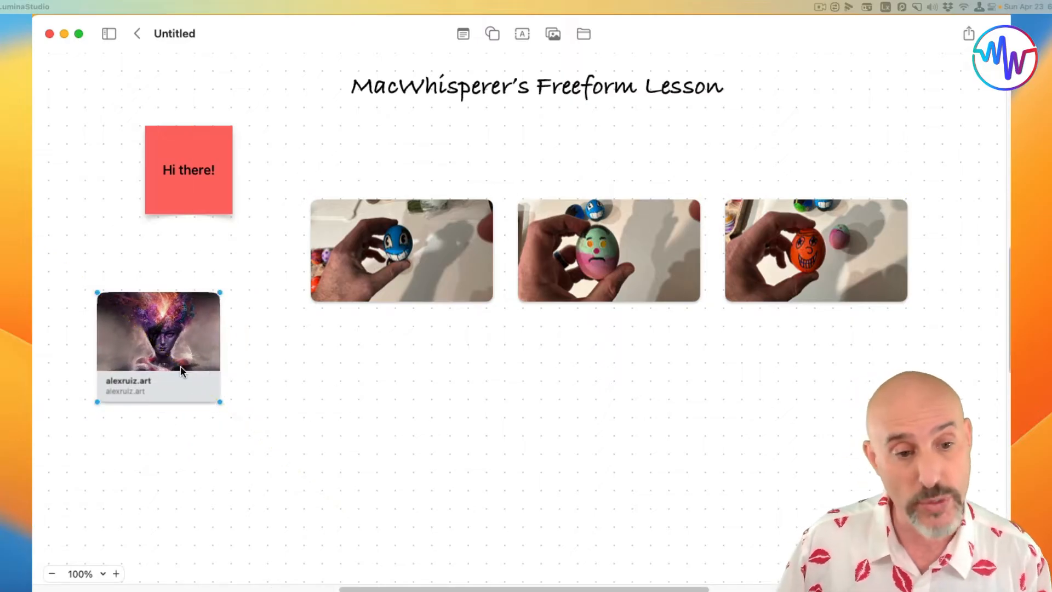
{"action": "left_click_drag", "start_coordinate": [163, 349], "coordinate": [193, 310]}
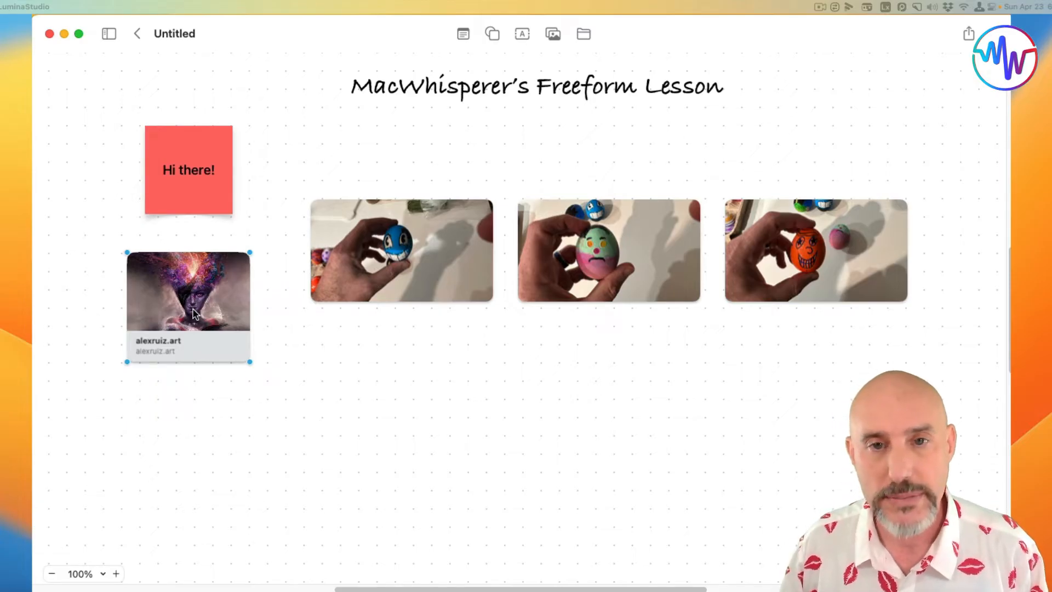
Take a photo with the connected TMW phone and insert it on the board
{"action": "left_click", "coordinate": [552, 35]}
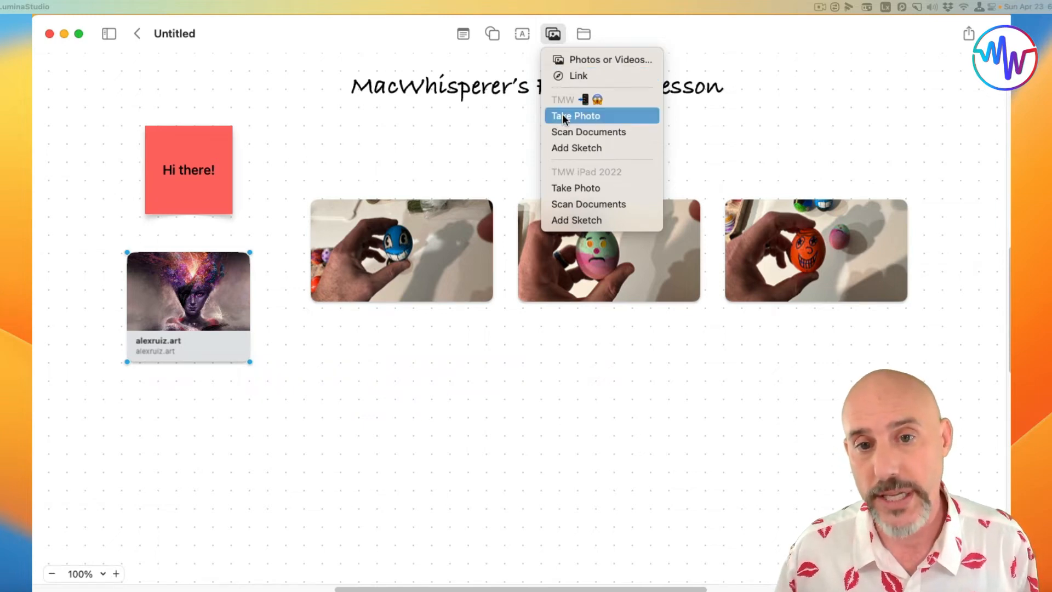
{"action": "left_click", "coordinate": [562, 116]}
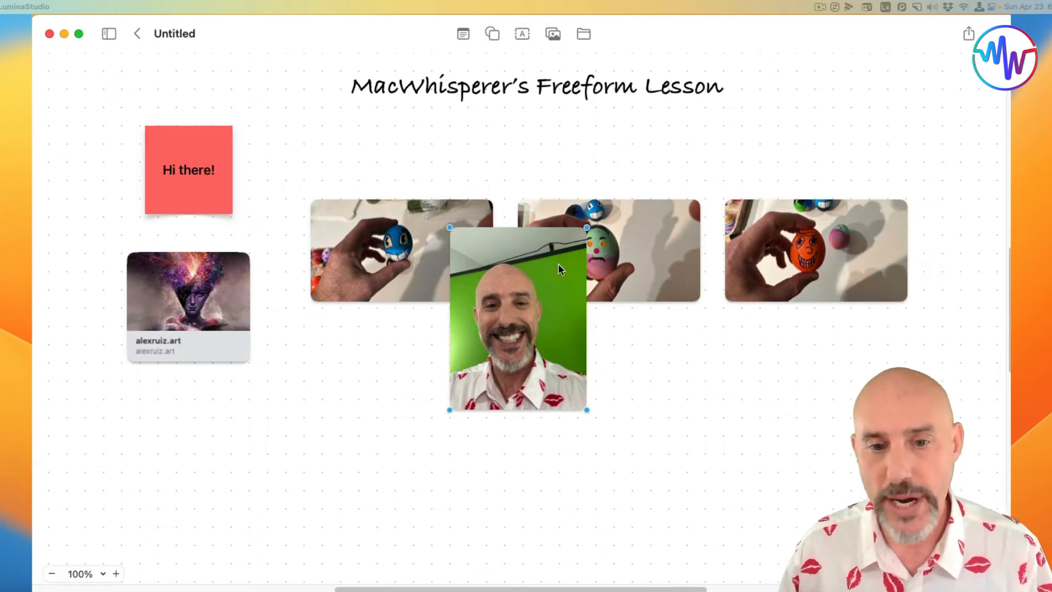
Move the portrait photo off the egg photos to the empty area below the orange egg photo
{"action": "left_click_drag", "start_coordinate": [560, 268], "coordinate": [927, 387]}
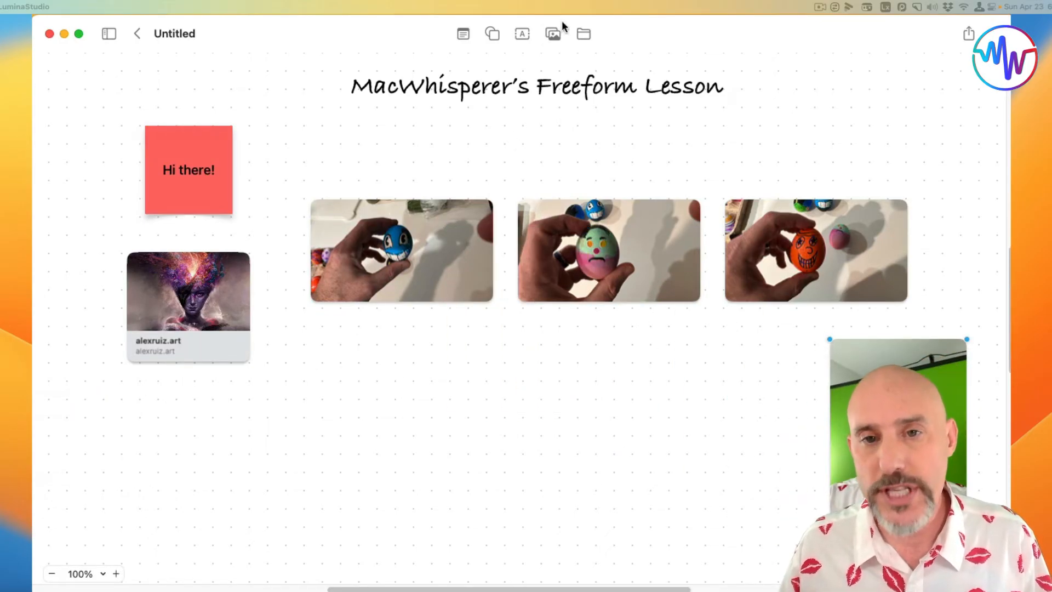
Scan the handwritten to-do list with the connected TMW phone and place the scan below the alexruiz.art link preview
{"action": "left_click", "coordinate": [552, 43]}
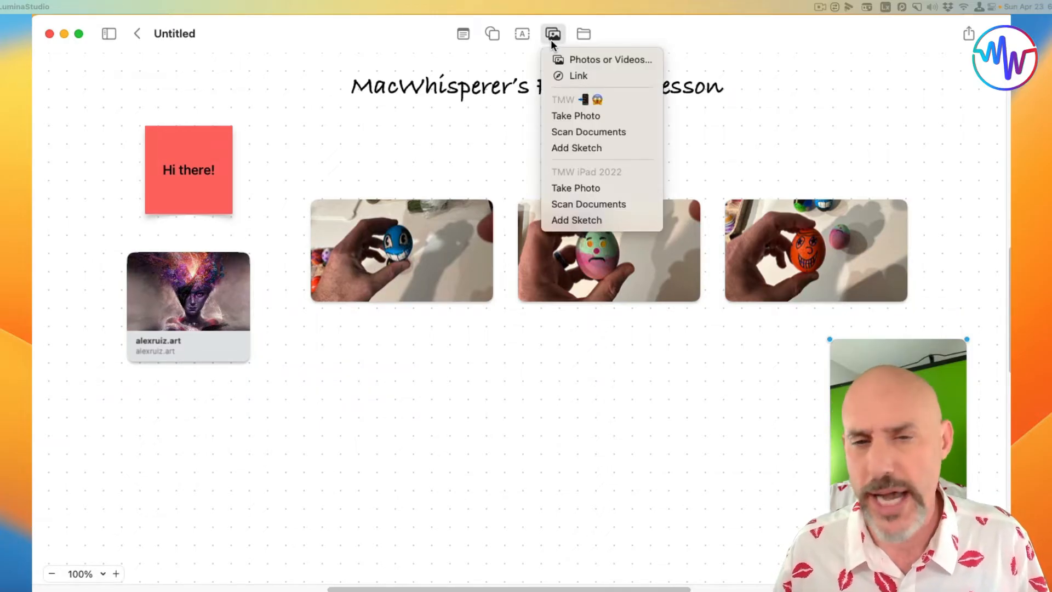
{"action": "left_click", "coordinate": [576, 132]}
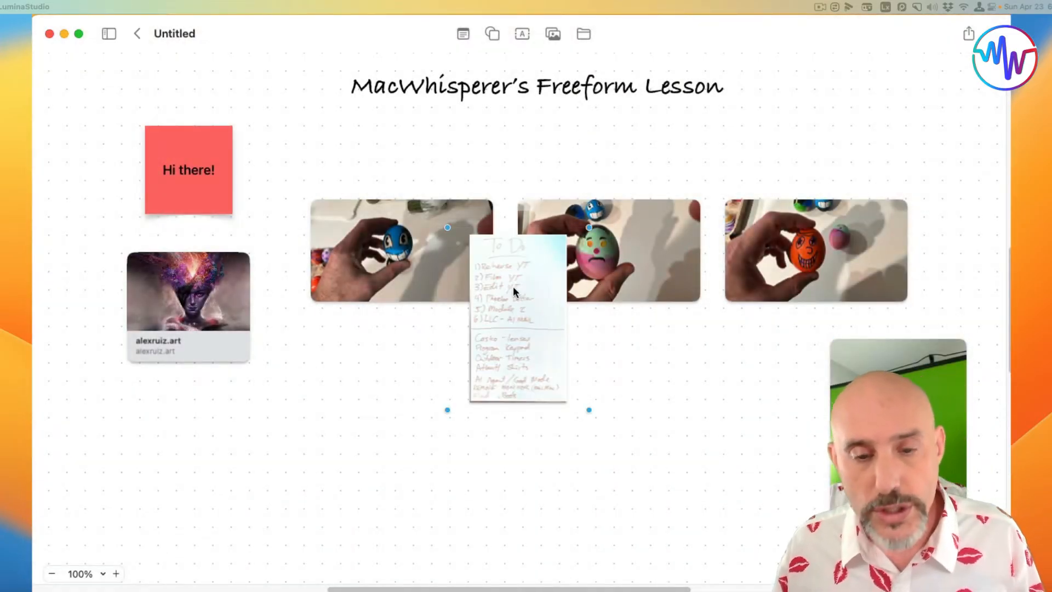
{"action": "left_click_drag", "start_coordinate": [513, 318], "coordinate": [166, 460]}
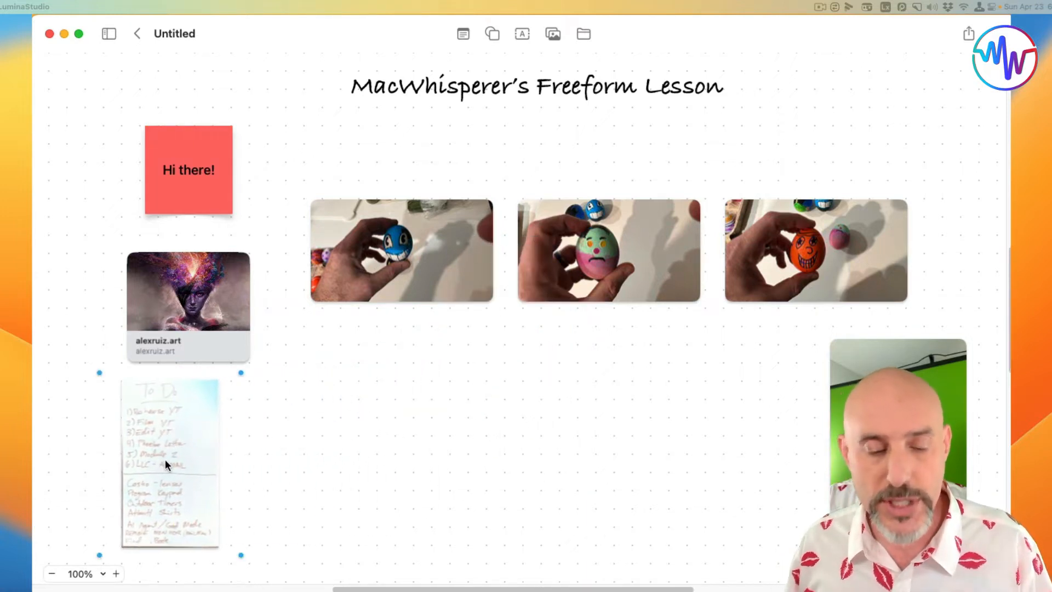
Add a smiley-face sketch drawn on the TMW iPad 2022, scaled down and placed to the right of the board's title
{"action": "left_click", "coordinate": [554, 34]}
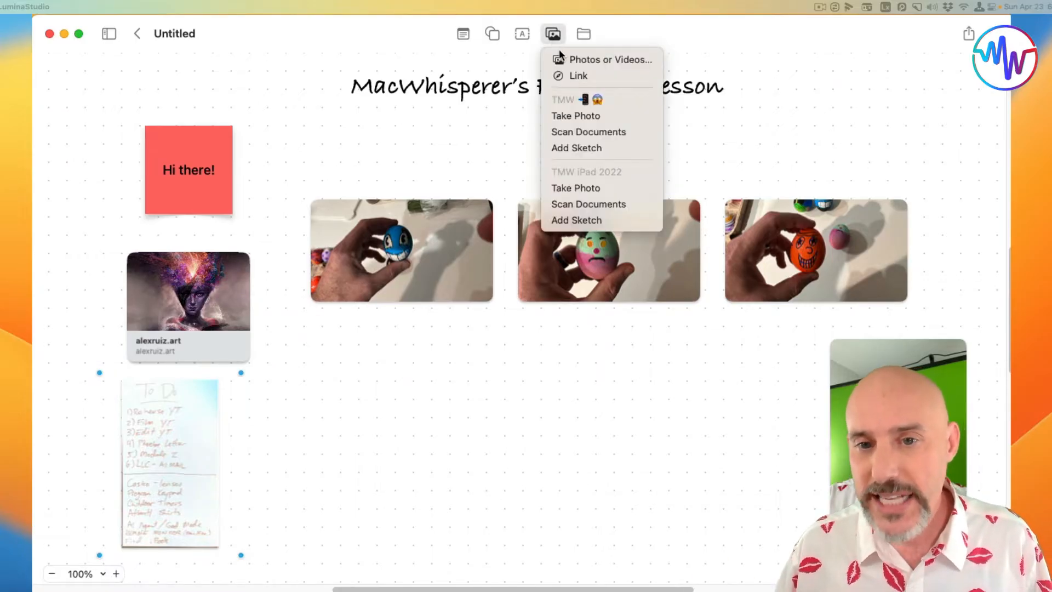
{"action": "left_click", "coordinate": [593, 222]}
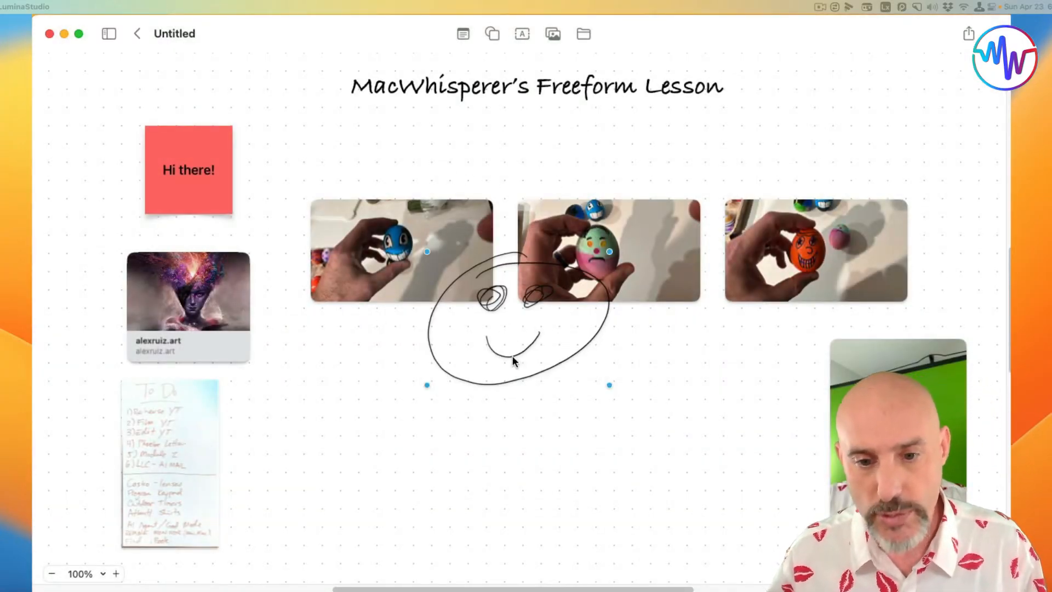
{"action": "left_click_drag", "start_coordinate": [519, 380], "coordinate": [531, 441]}
{"action": "left_click", "coordinate": [625, 326]}
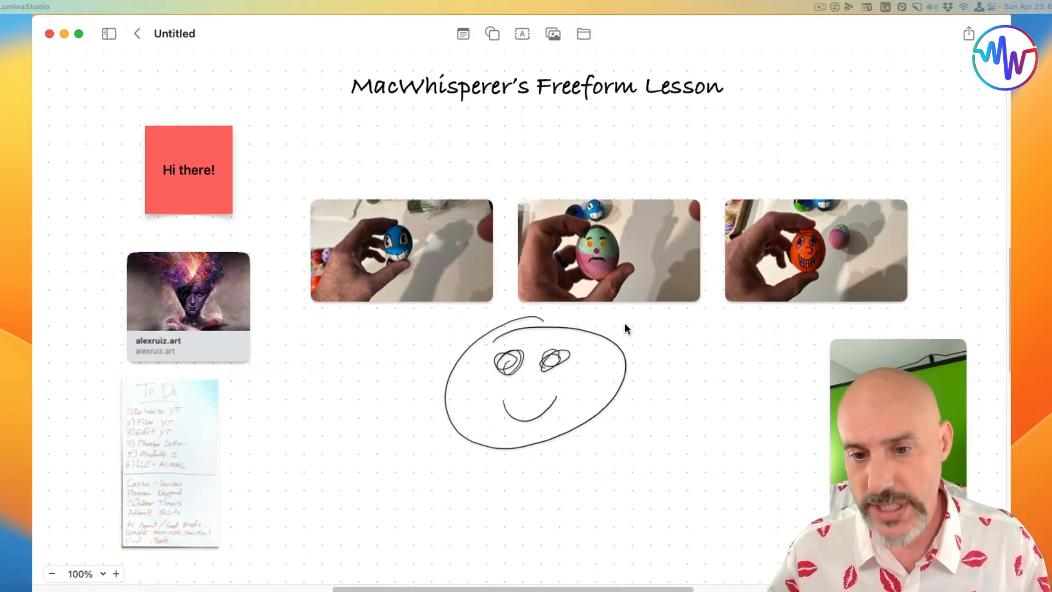
{"action": "left_click", "coordinate": [585, 421]}
{"action": "left_click_drag", "start_coordinate": [626, 316], "coordinate": [534, 381]}
{"action": "mouse_move", "coordinate": [493, 427]}
{"action": "left_mouse_down"}
{"action": "mouse_move", "coordinate": [838, 214]}
{"action": "mouse_move", "coordinate": [865, 127]}
{"action": "left_mouse_up"}
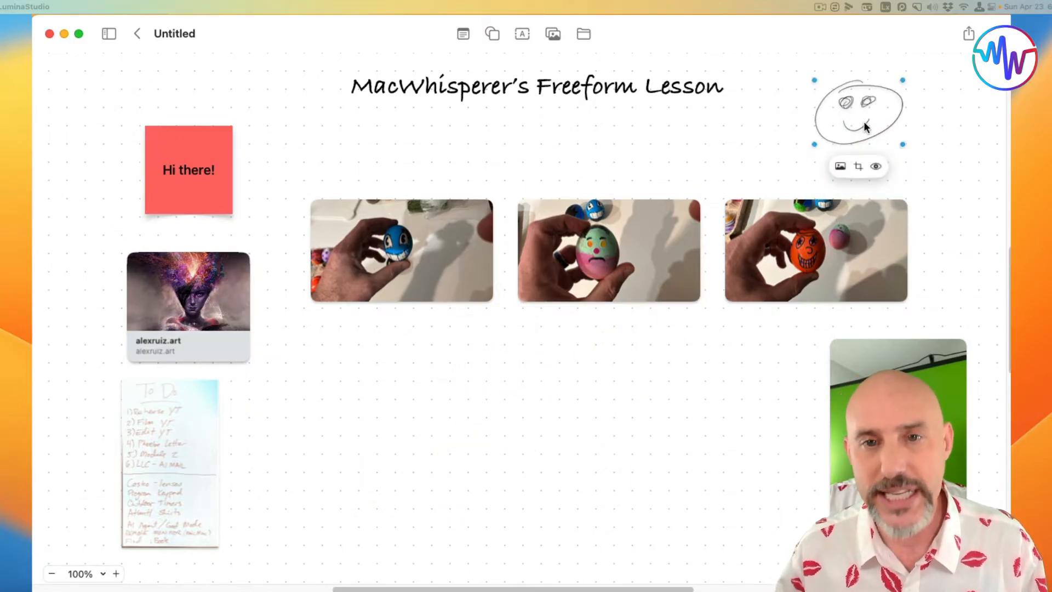
Insert the video RPReplay_Final1677745119.mp4 from the Freeform folder on the Desktop
{"action": "left_click", "coordinate": [585, 34]}
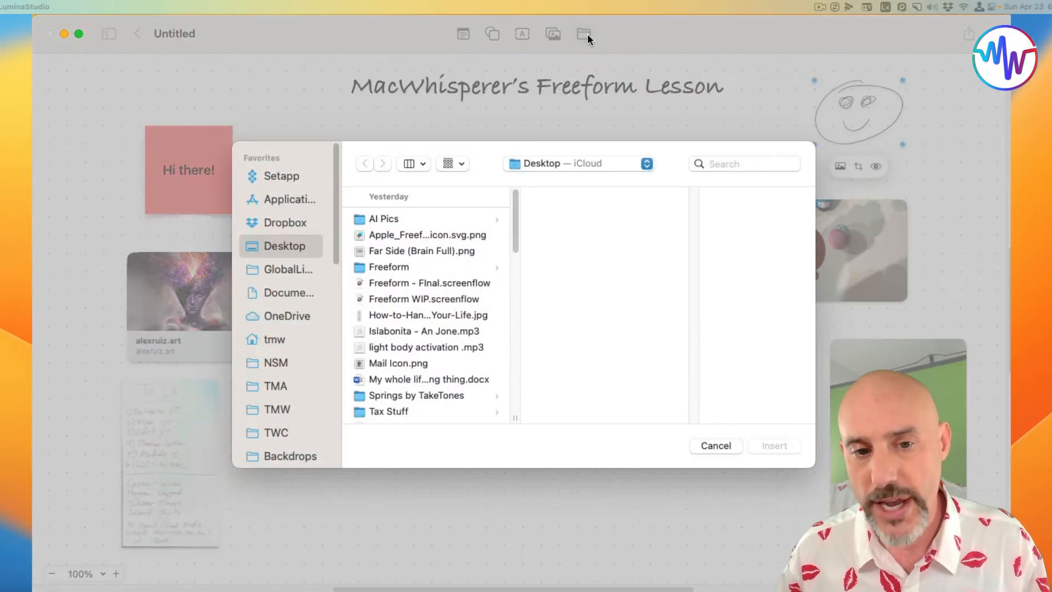
{"action": "left_click", "coordinate": [390, 267]}
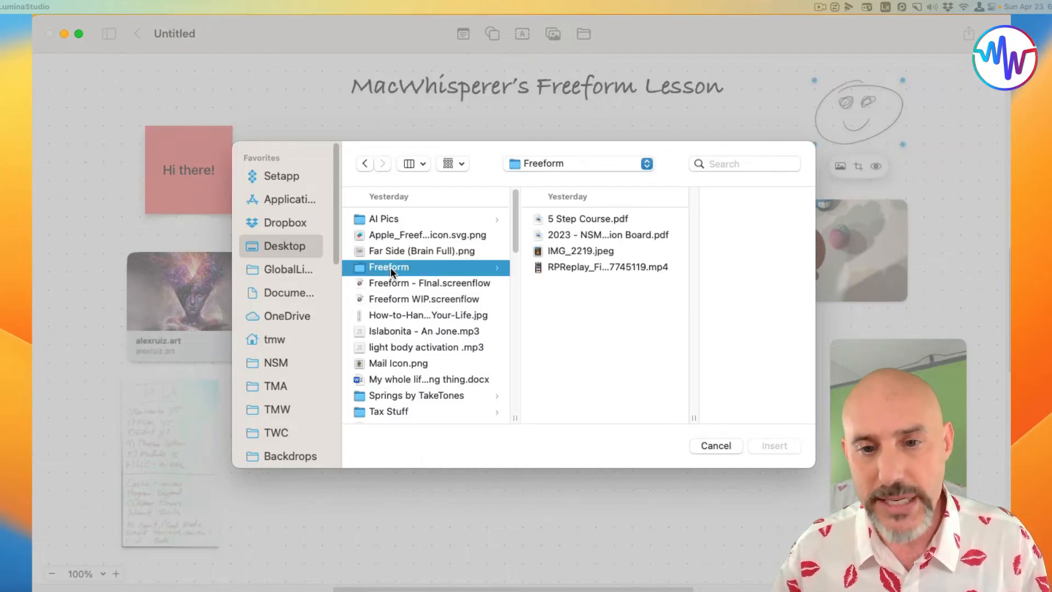
{"action": "left_click", "coordinate": [584, 269]}
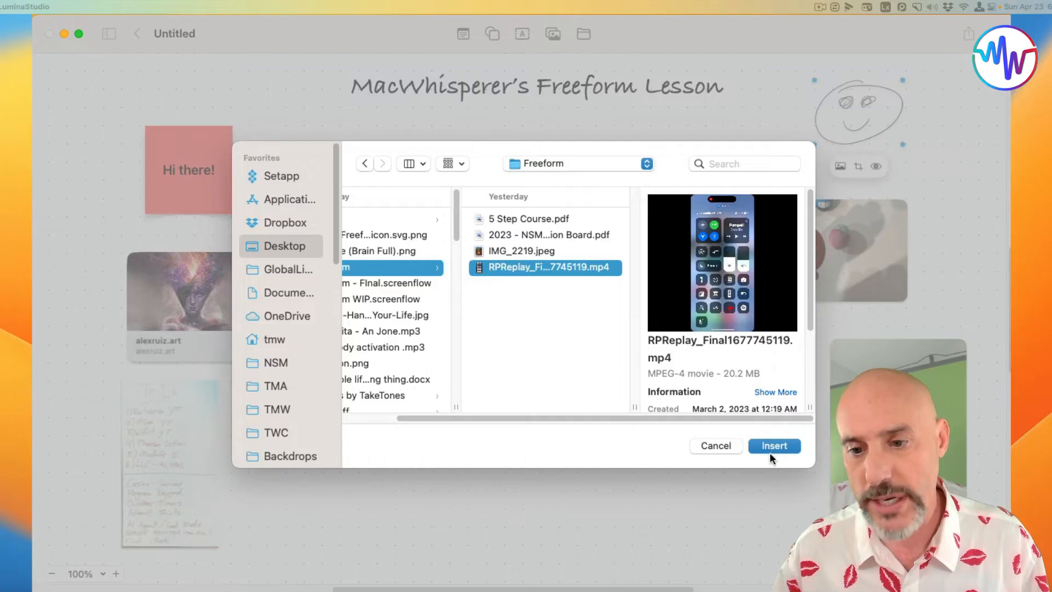
{"action": "left_click", "coordinate": [772, 449]}
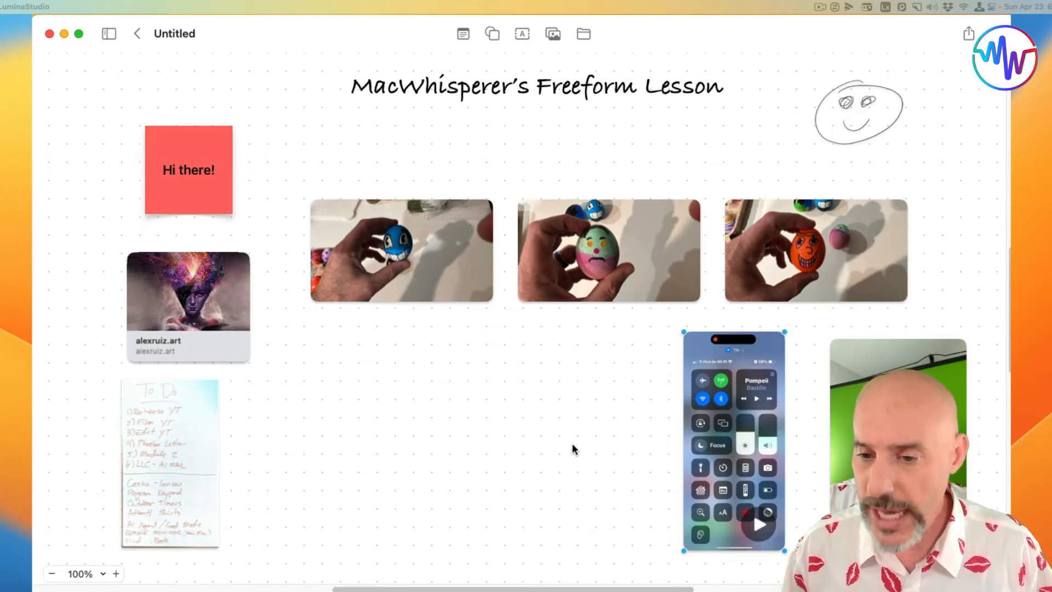
Insert a rounded rectangle in an empty area of the board below the existing content
{"action": "scroll", "coordinate": [573, 446], "scroll_direction": "down", "scroll_amount": 10}
{"action": "scroll", "coordinate": [572, 446], "scroll_direction": "down", "scroll_amount": 2}
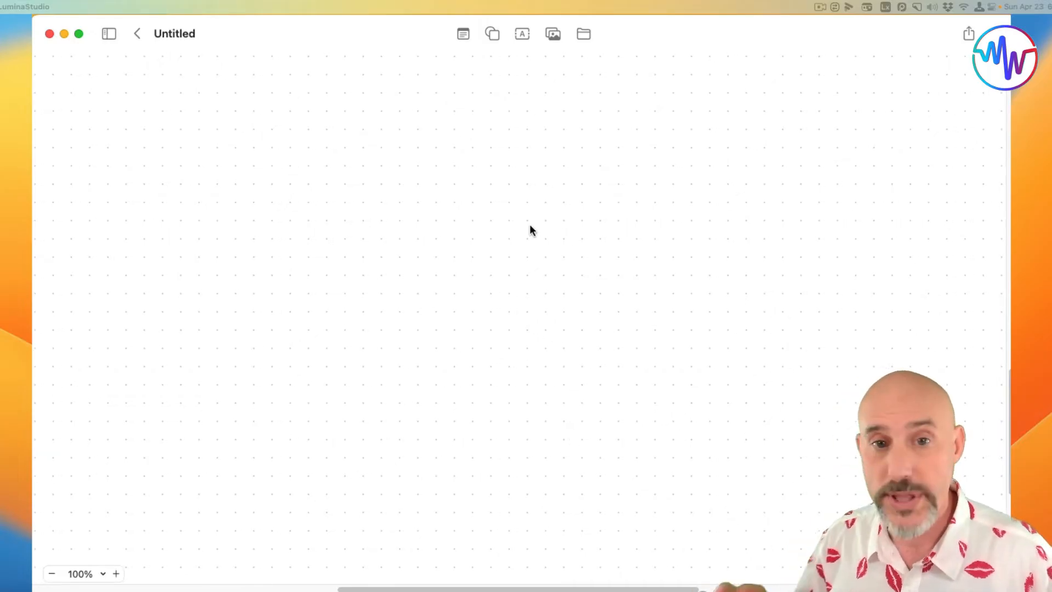
{"action": "left_click", "coordinate": [493, 35]}
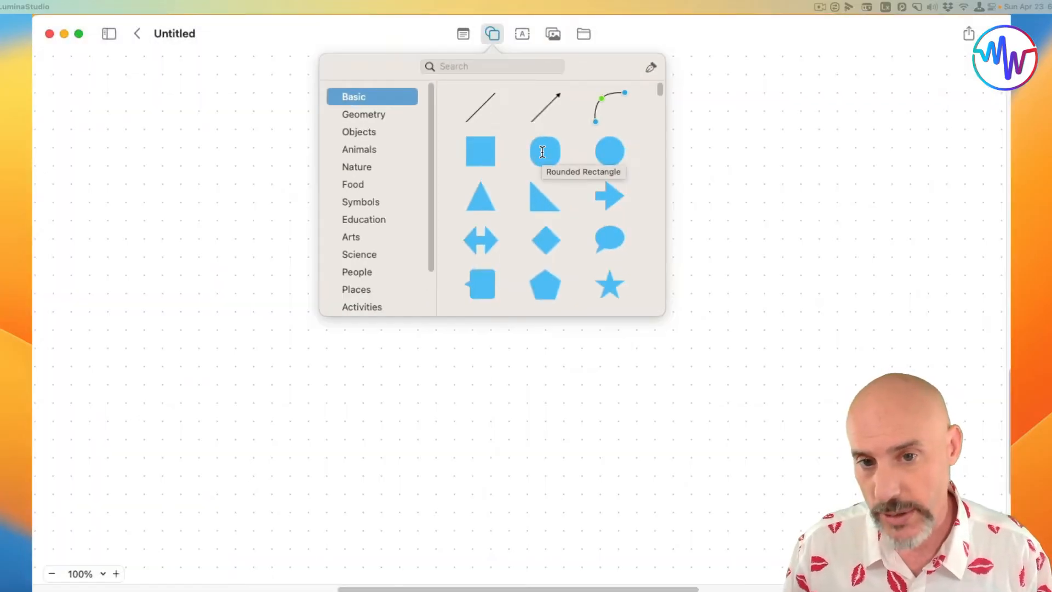
{"action": "left_click", "coordinate": [542, 151]}
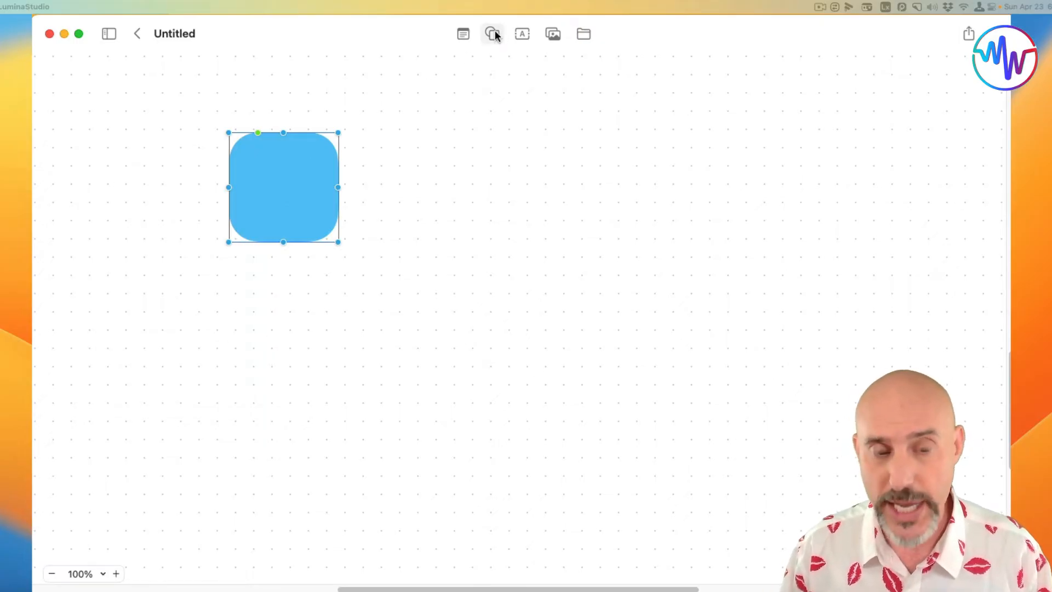
Duplicate the rounded rectangle and place the copy directly to the right of the original, aligned with it
{"action": "right_click", "coordinate": [291, 188]}
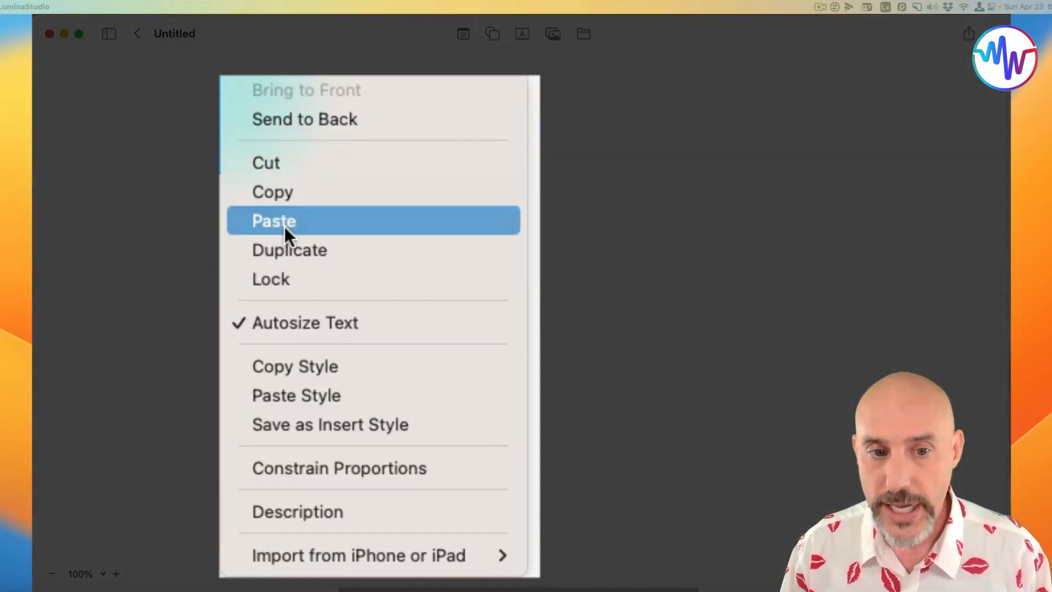
{"action": "left_click", "coordinate": [286, 250]}
{"action": "left_click_drag", "start_coordinate": [284, 193], "coordinate": [388, 150]}
Create three more duplicates of the rounded rectangle
{"action": "right_click", "coordinate": [388, 149]}
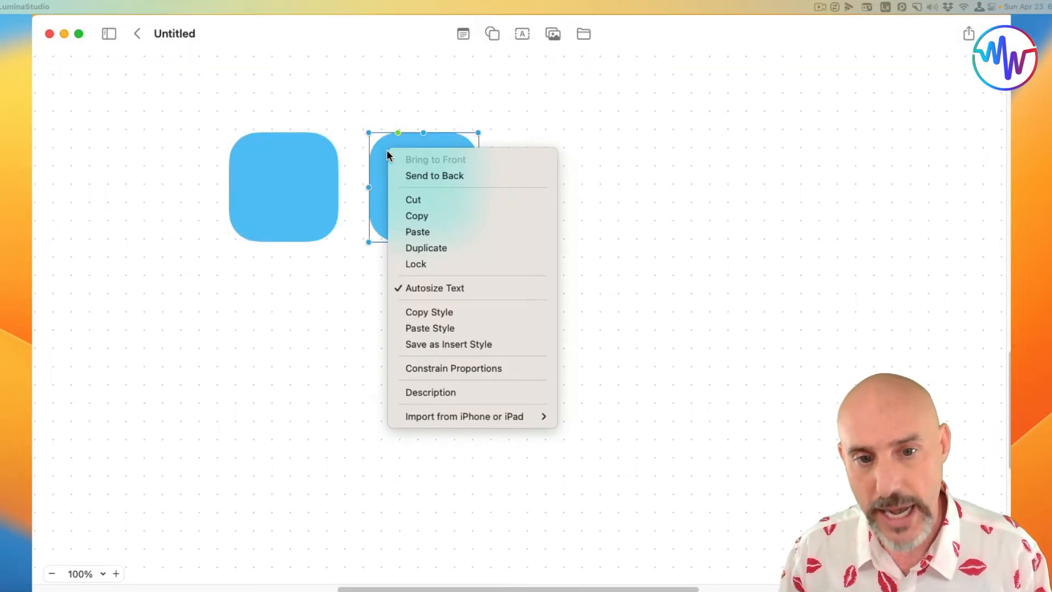
{"action": "left_click", "coordinate": [423, 248]}
{"action": "right_click", "coordinate": [488, 214]}
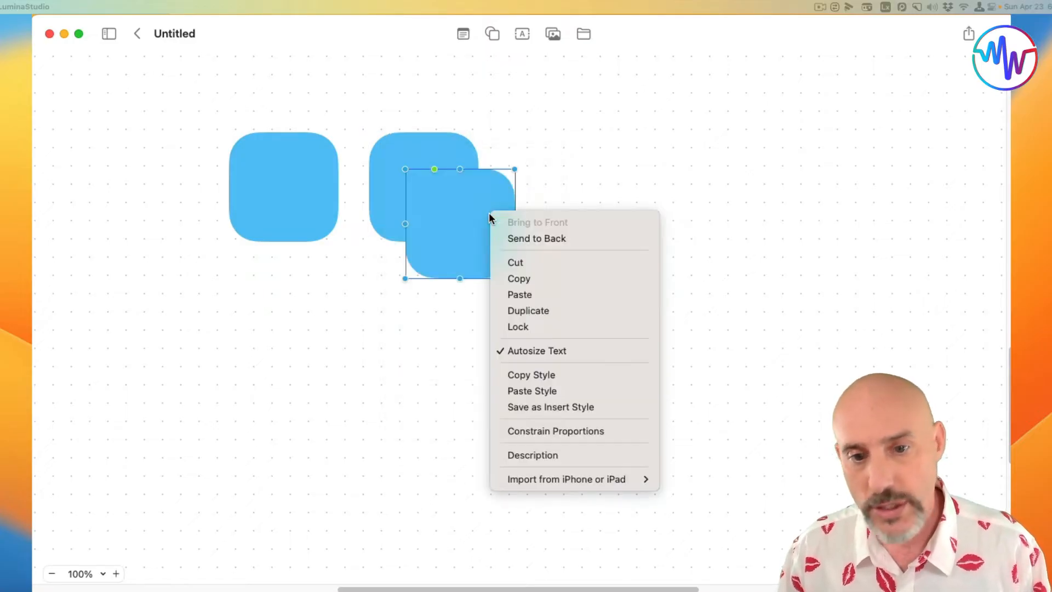
{"action": "left_click", "coordinate": [514, 311]}
{"action": "right_click", "coordinate": [513, 260]}
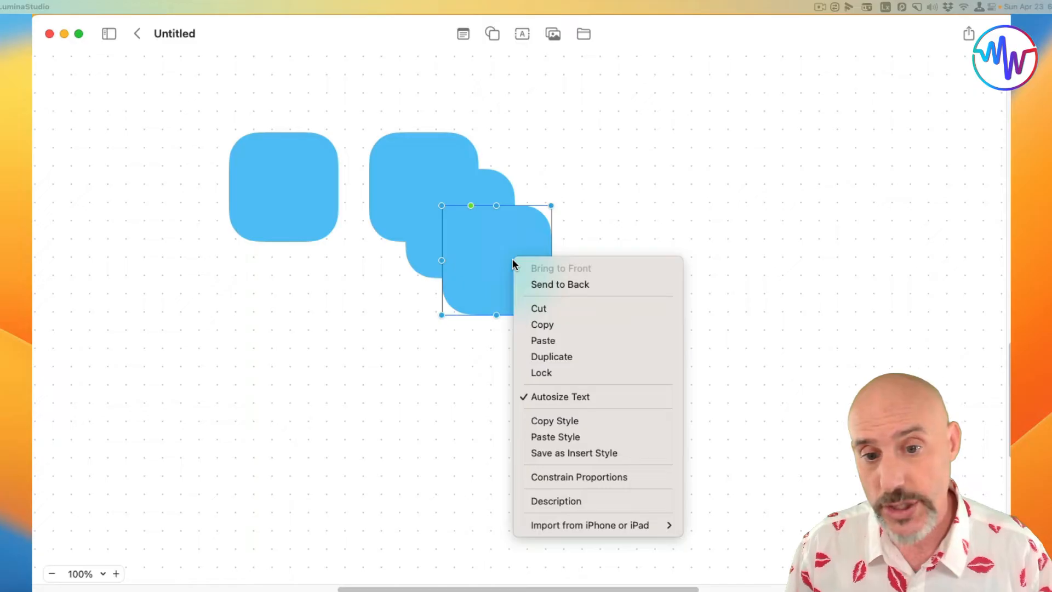
{"action": "left_click", "coordinate": [541, 354]}
Spread the shapes out: one copy far right, two stacked below the upper pair, and the original shifted further left
{"action": "left_click_drag", "start_coordinate": [487, 251], "coordinate": [621, 241]}
{"action": "left_click_drag", "start_coordinate": [518, 246], "coordinate": [363, 312]}
{"action": "left_click_drag", "start_coordinate": [433, 271], "coordinate": [340, 505]}
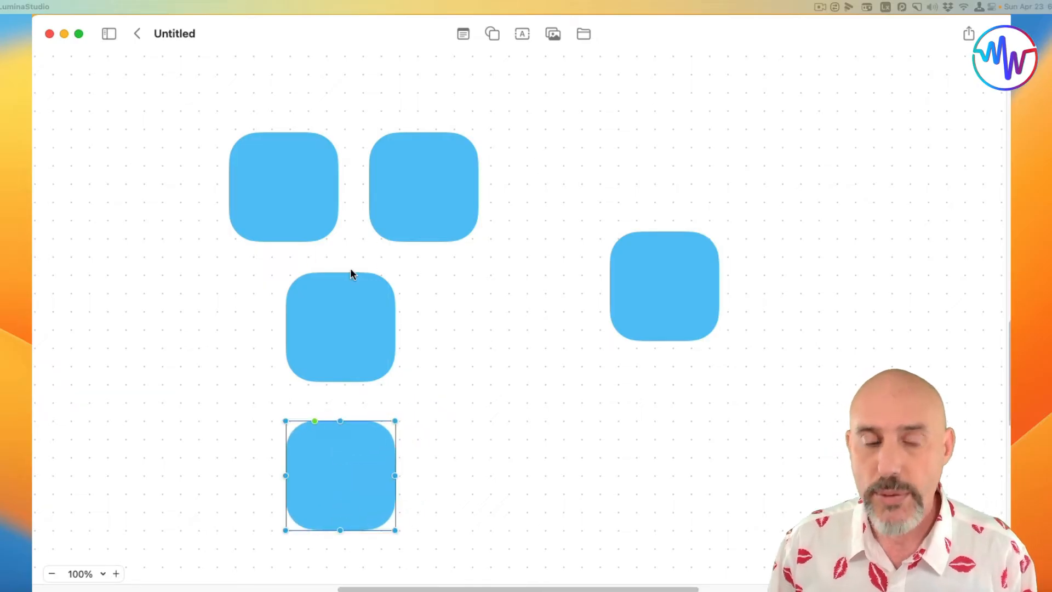
{"action": "left_click_drag", "start_coordinate": [300, 183], "coordinate": [221, 185]}
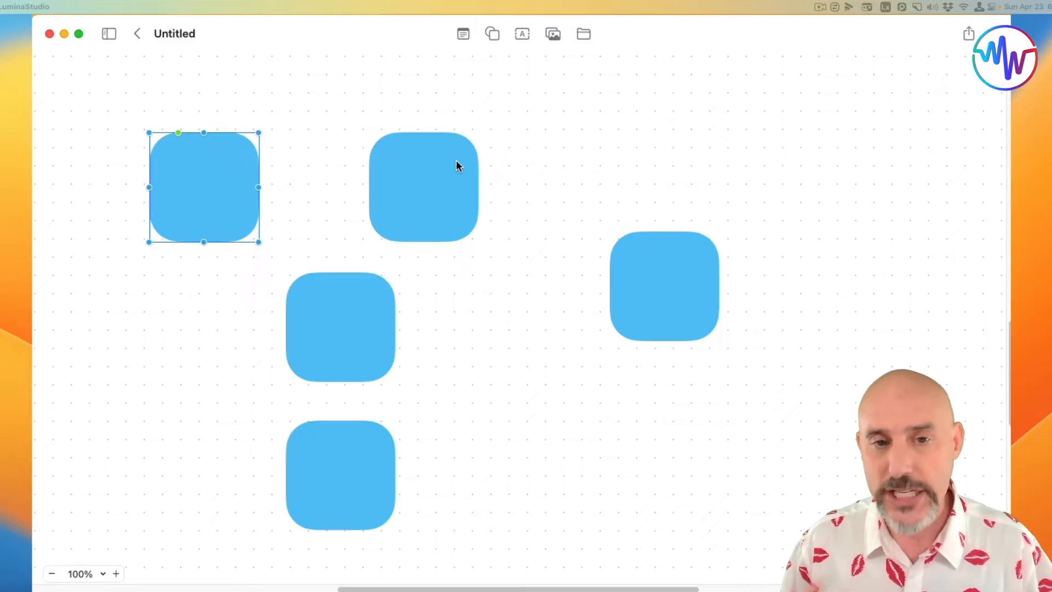
Join the two upper rounded rectangles with a curved connection line and bend it into a high arch above them
{"action": "left_click", "coordinate": [492, 34]}
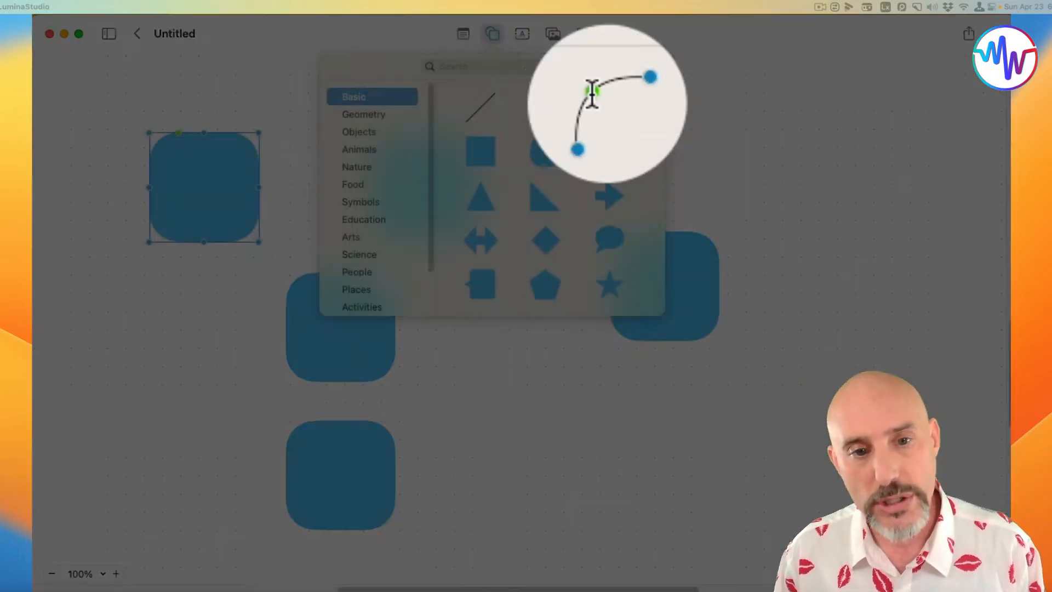
{"action": "left_click", "coordinate": [602, 99]}
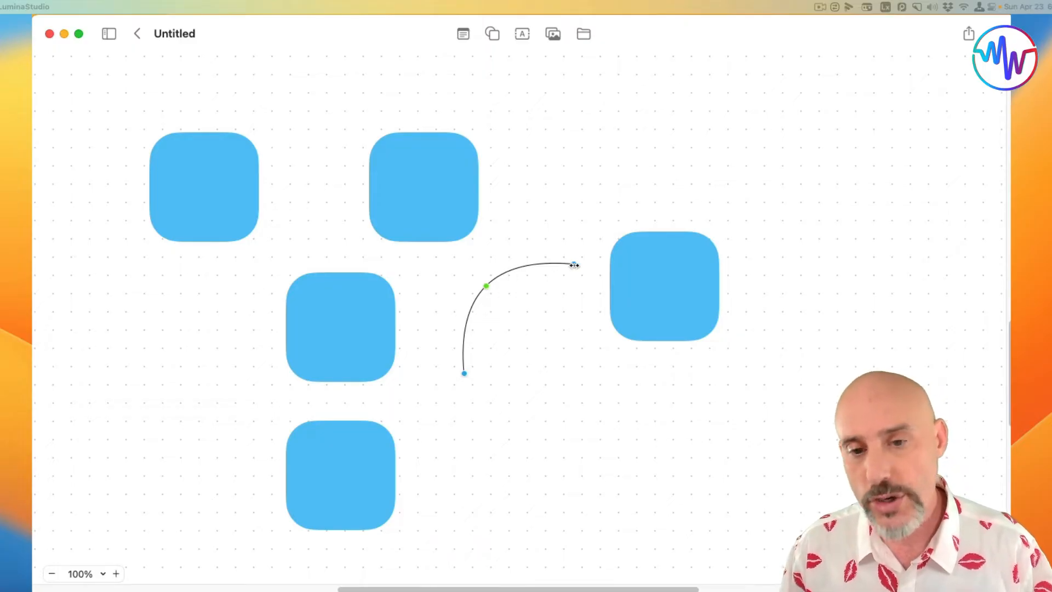
{"action": "left_click_drag", "start_coordinate": [574, 265], "coordinate": [459, 200]}
{"action": "left_click_drag", "start_coordinate": [464, 374], "coordinate": [253, 222]}
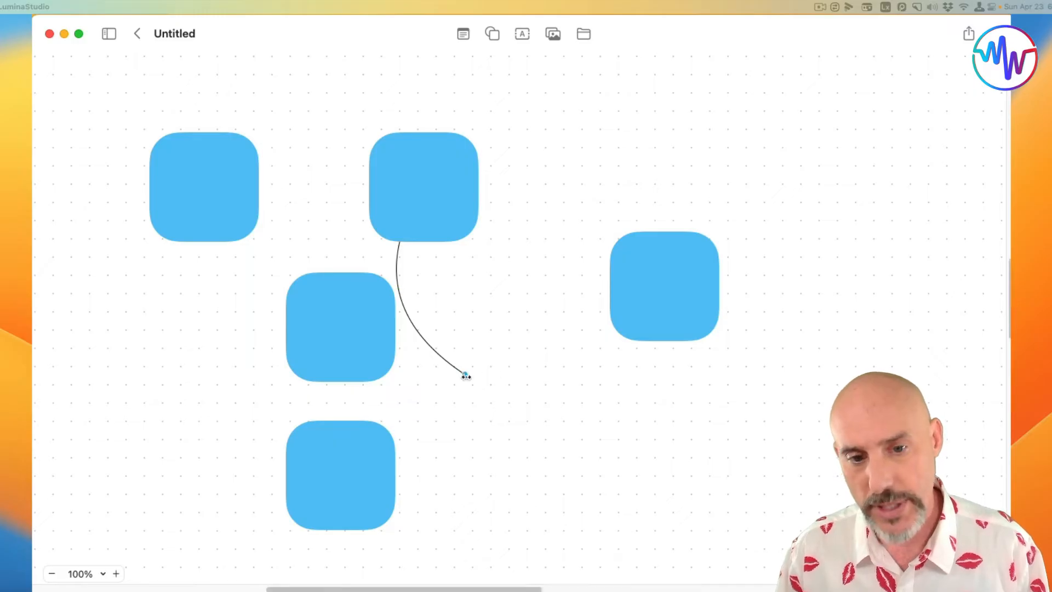
{"action": "left_click_drag", "start_coordinate": [294, 266], "coordinate": [296, 264]}
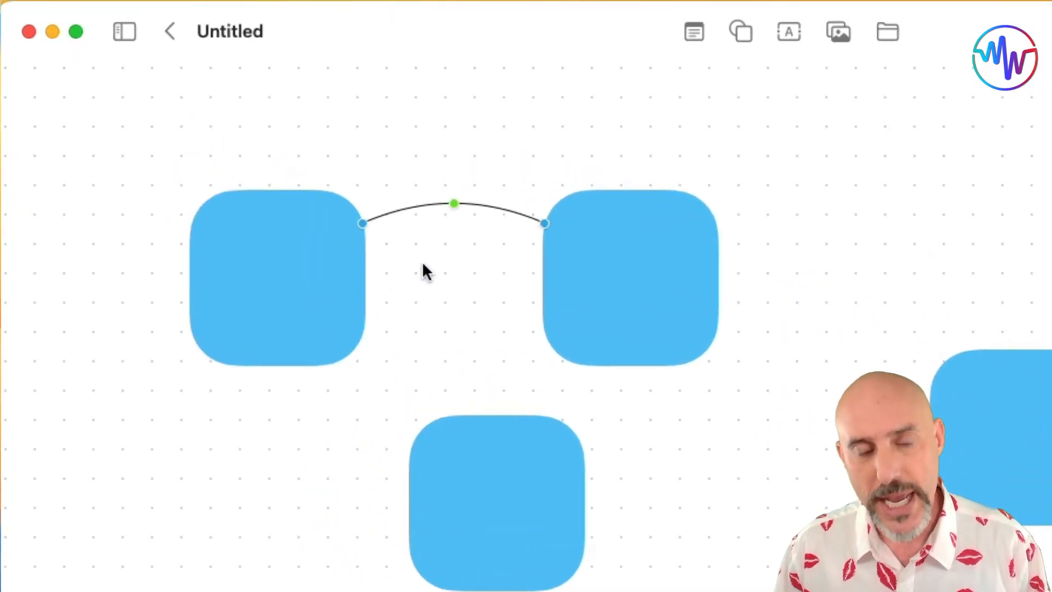
{"action": "left_click_drag", "start_coordinate": [372, 168], "coordinate": [368, 101]}
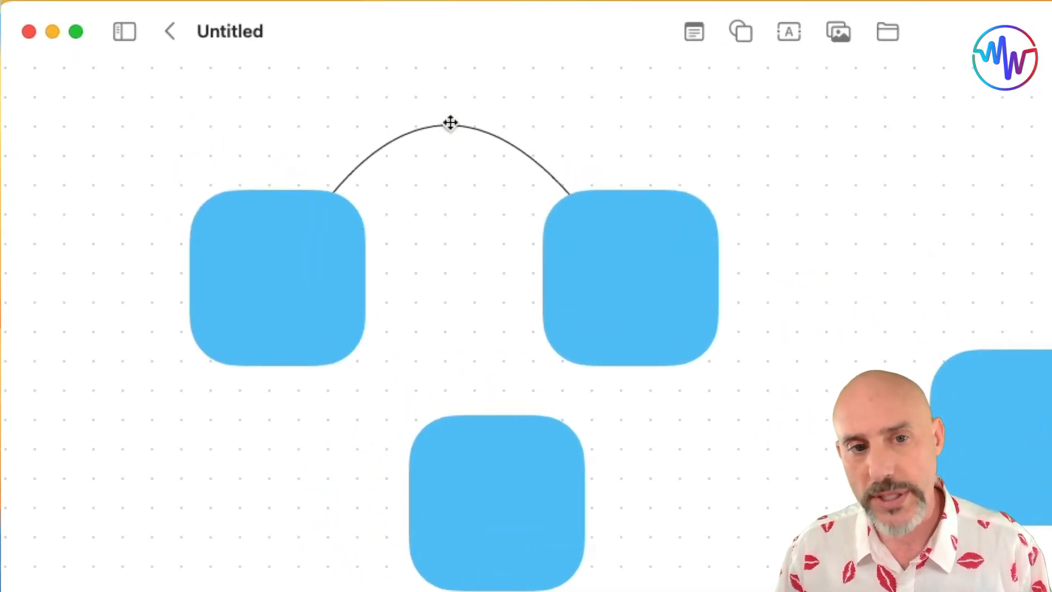
{"action": "left_click_drag", "start_coordinate": [450, 123], "coordinate": [420, 95]}
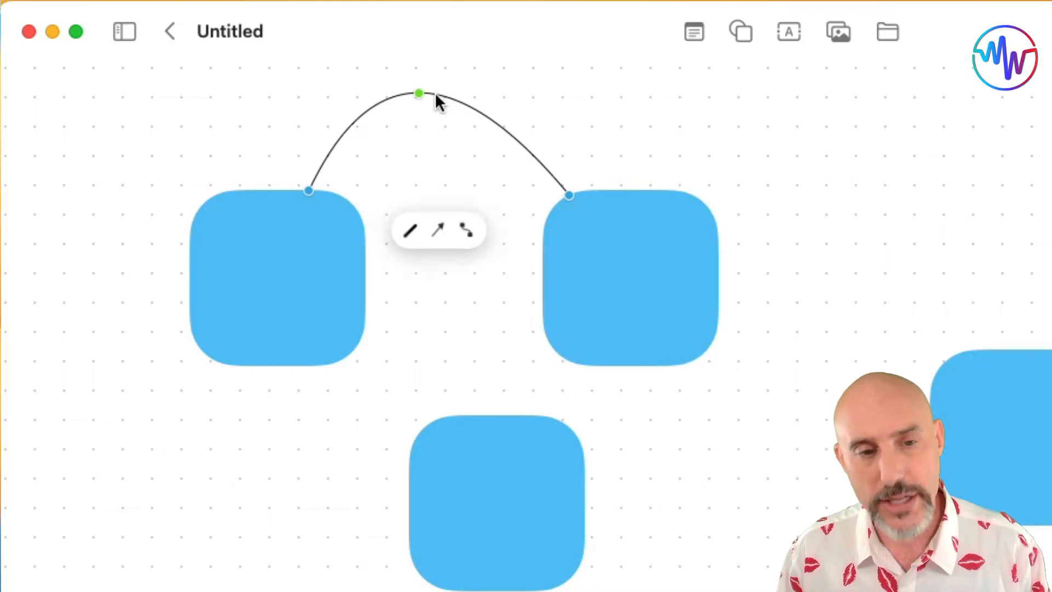
Set the connection line's thickness to 6 pt
{"action": "left_click", "coordinate": [416, 238]}
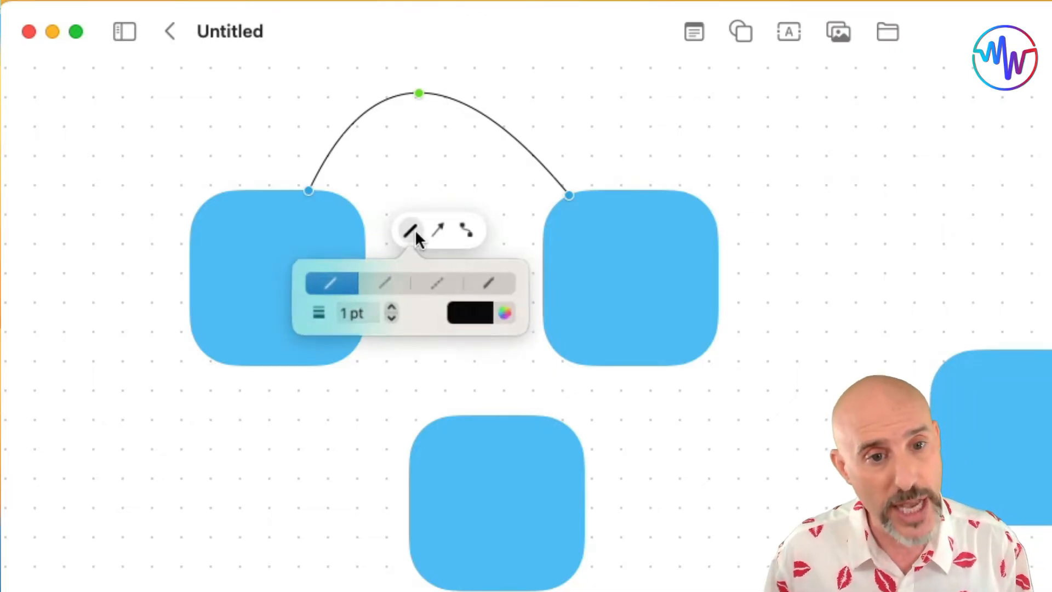
{"action": "left_click", "coordinate": [390, 311]}
{"action": "left_click", "coordinate": [391, 312]}
{"action": "left_click", "coordinate": [390, 312]}
{"action": "left_click", "coordinate": [391, 311]}
{"action": "left_click", "coordinate": [390, 311]}
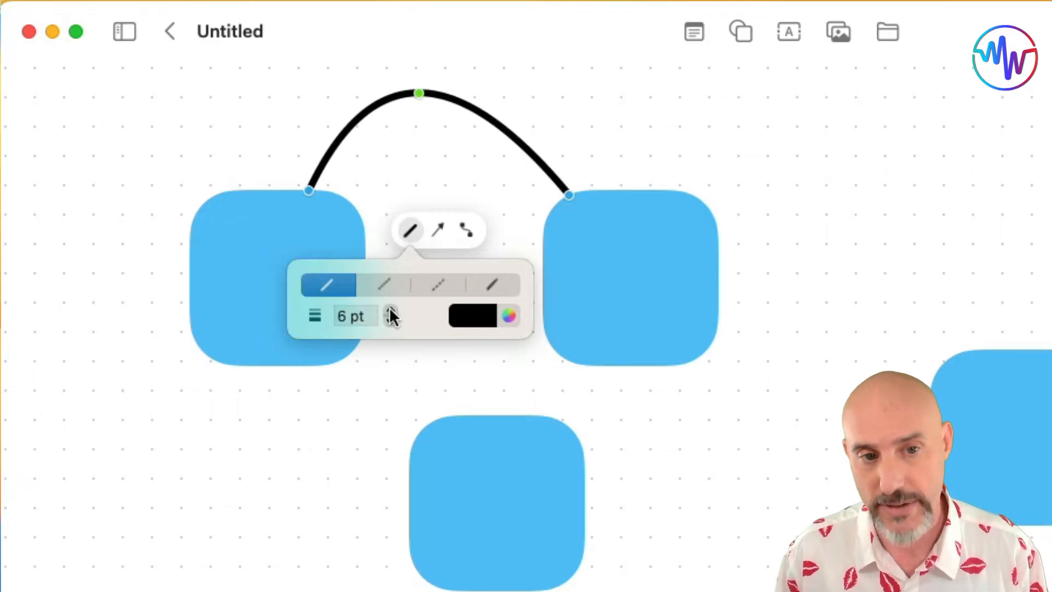
Try the dotted, dashed and tapered stroke styles on the connection line, and return it to a solid stroke
{"action": "left_click", "coordinate": [384, 286]}
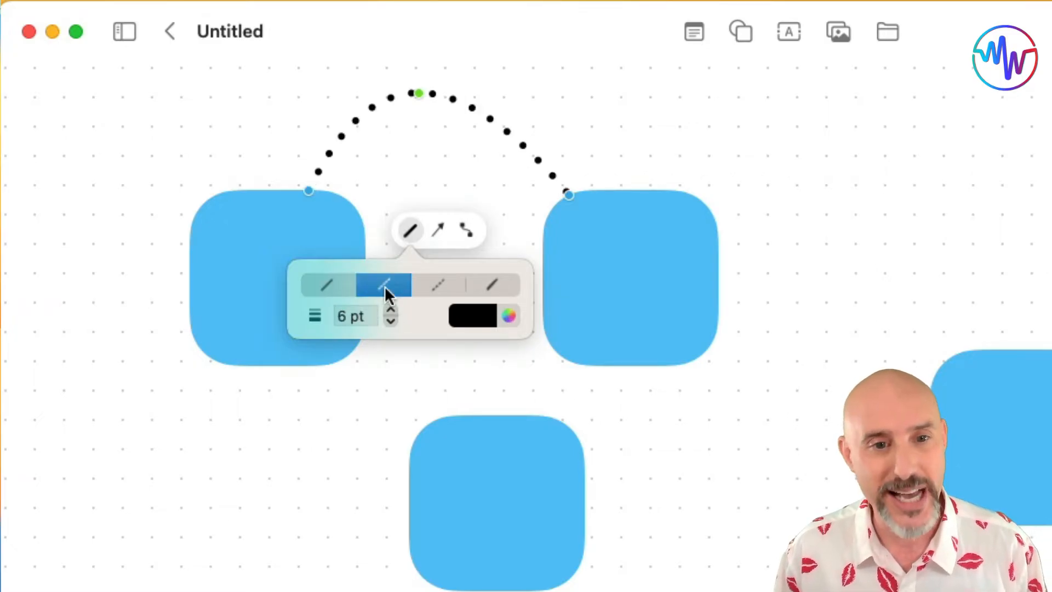
{"action": "left_click", "coordinate": [437, 286]}
{"action": "left_click", "coordinate": [492, 285]}
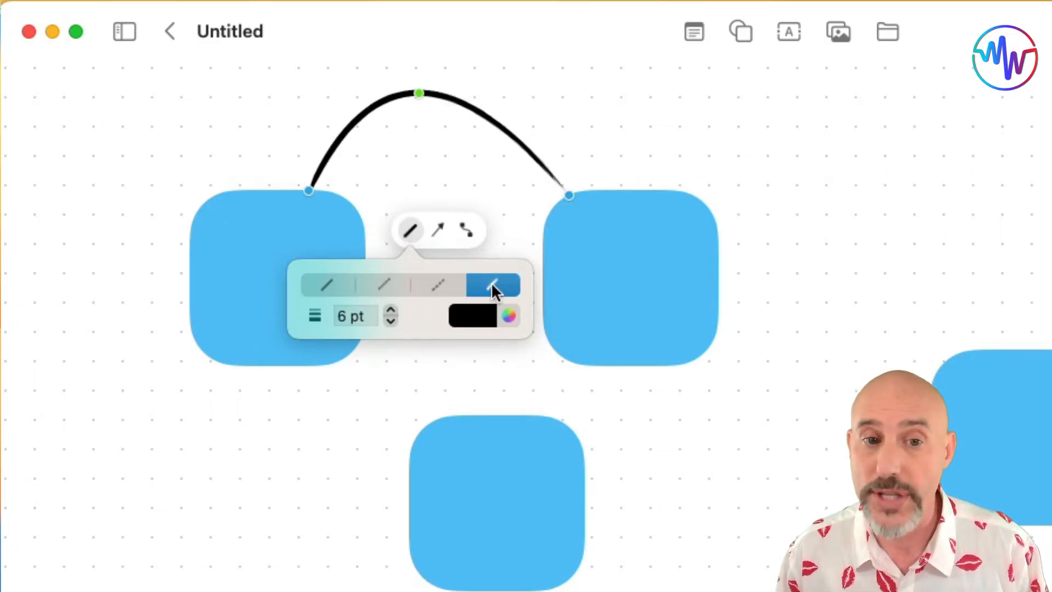
{"action": "left_click", "coordinate": [328, 287]}
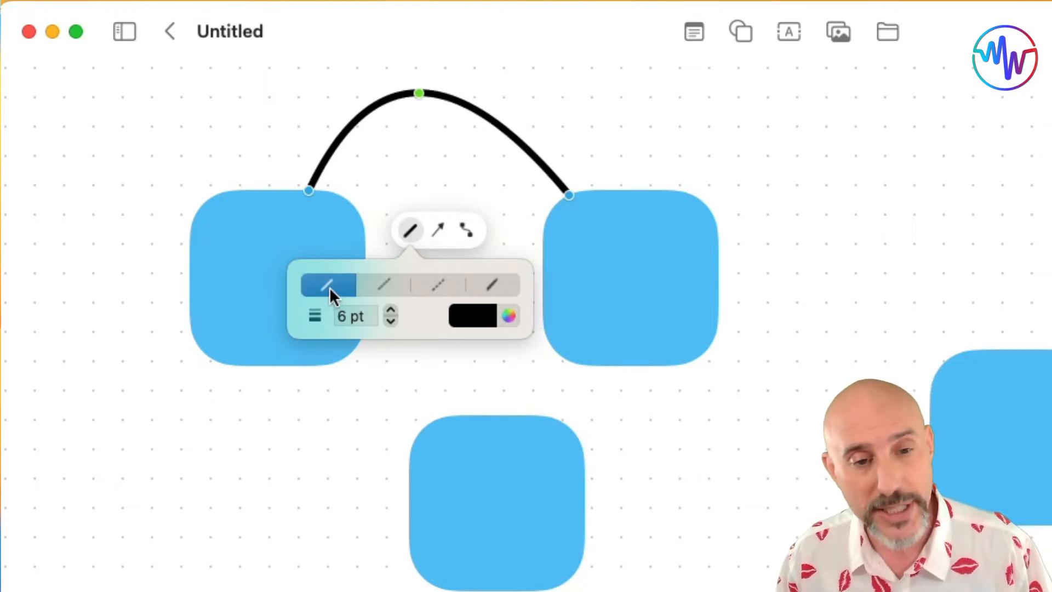
Add a filled arrowhead where the connection line meets the second upper rectangle, and open the line's connection style options
{"action": "left_click", "coordinate": [440, 230]}
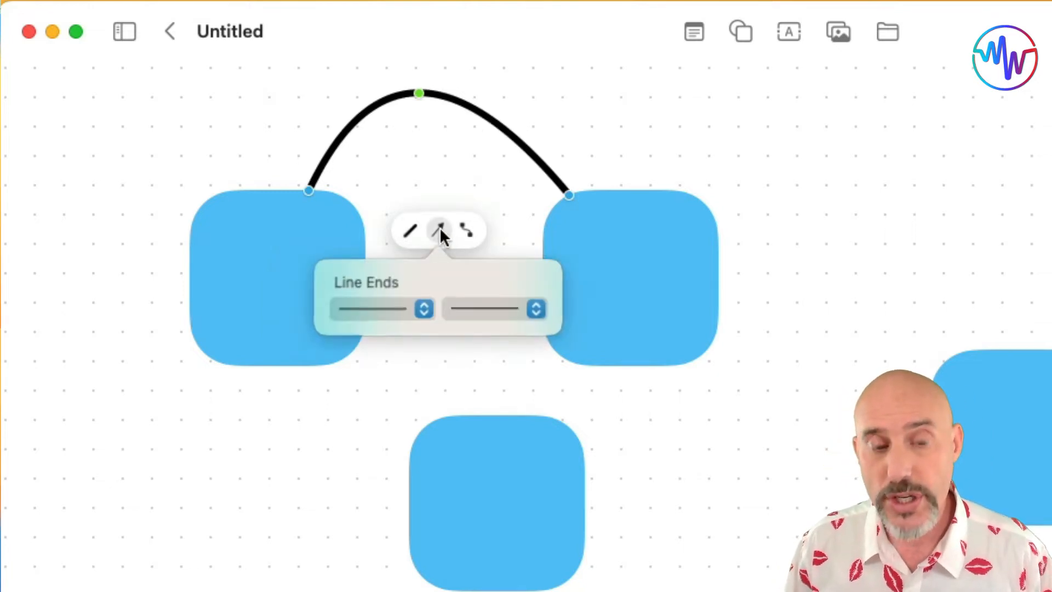
{"action": "left_click", "coordinate": [535, 307]}
{"action": "left_click", "coordinate": [514, 337]}
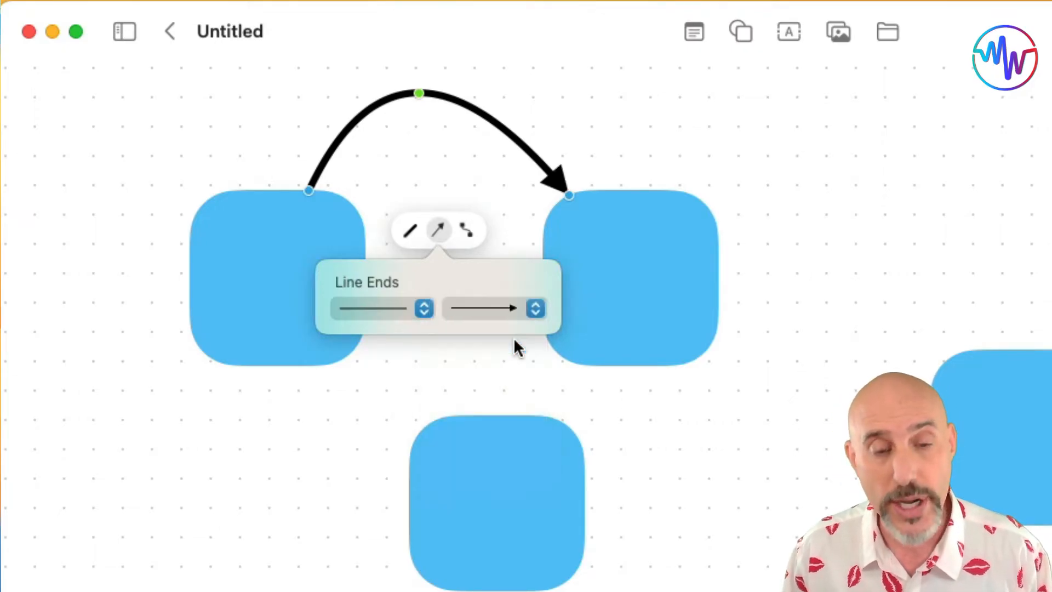
{"action": "left_click", "coordinate": [481, 246]}
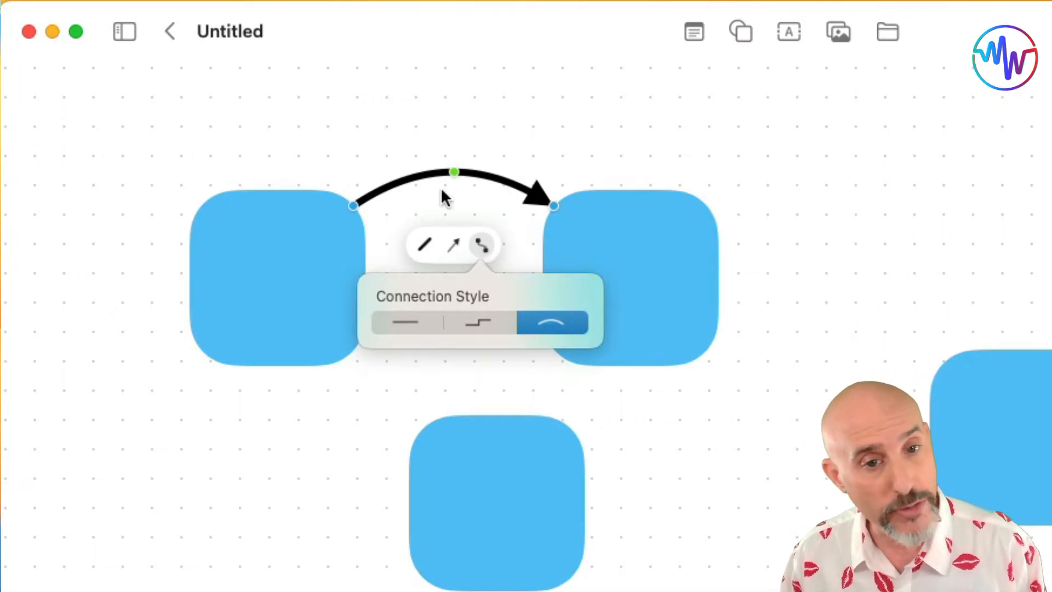
Try the right-angled connection style, move the second upper rectangle farther from the first, and set the line to the straight style
{"action": "left_click", "coordinate": [480, 322]}
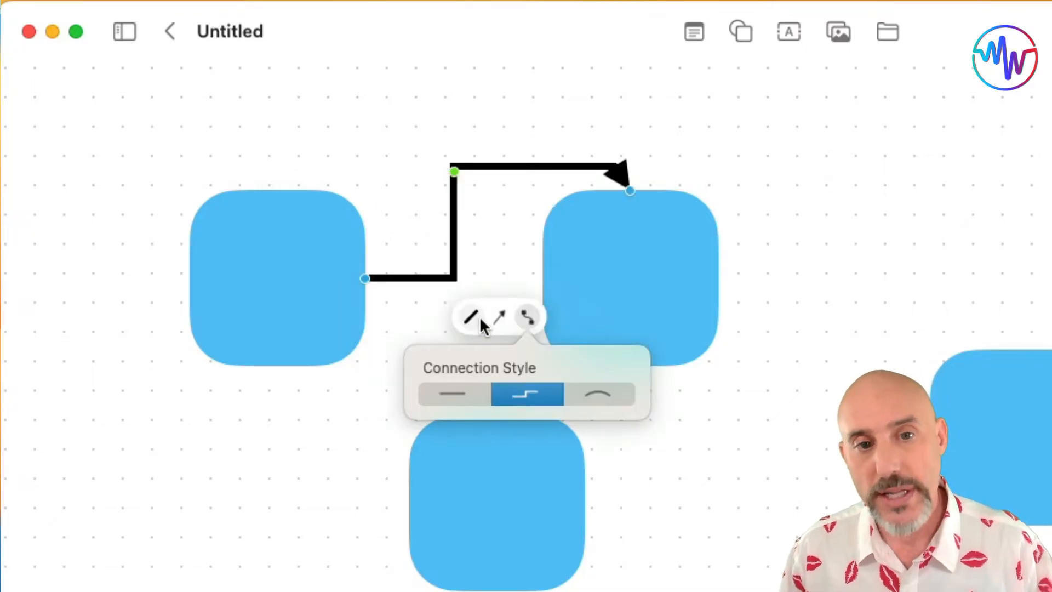
{"action": "left_click_drag", "start_coordinate": [587, 275], "coordinate": [676, 255]}
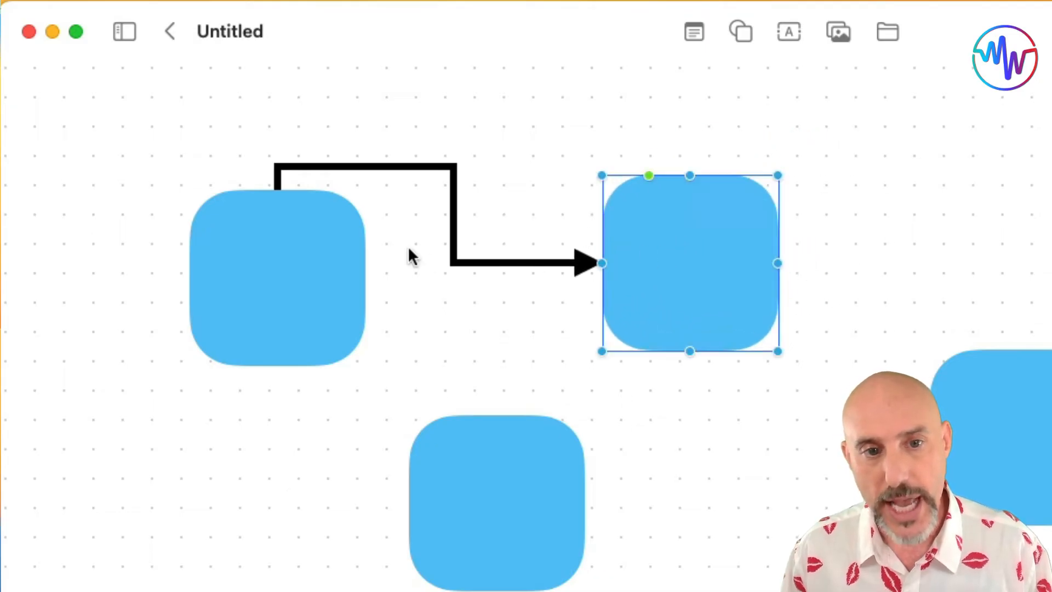
{"action": "left_click", "coordinate": [452, 257]}
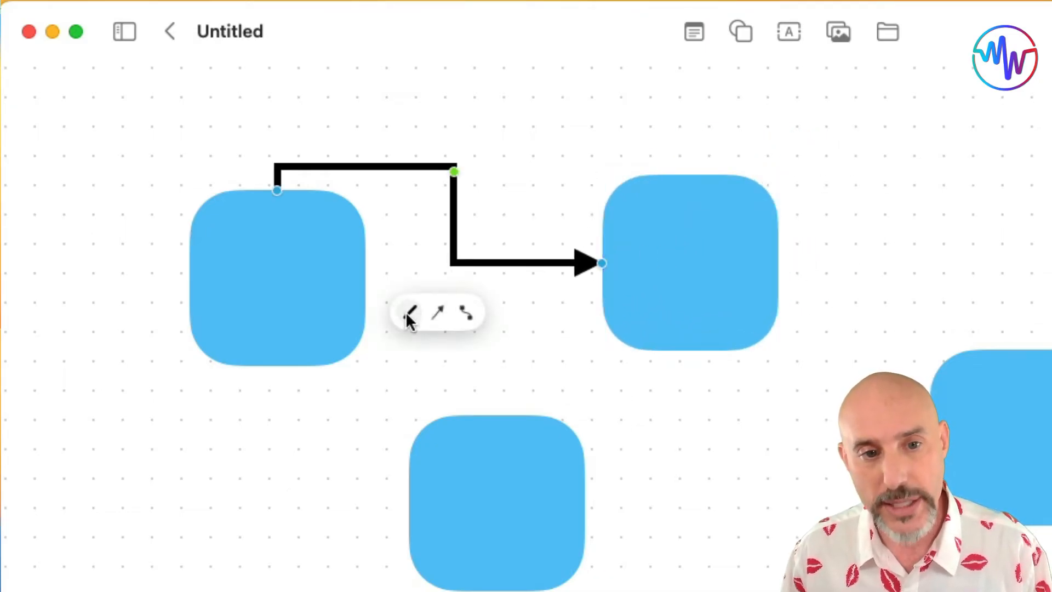
{"action": "left_click", "coordinate": [465, 314]}
{"action": "left_click", "coordinate": [384, 390]}
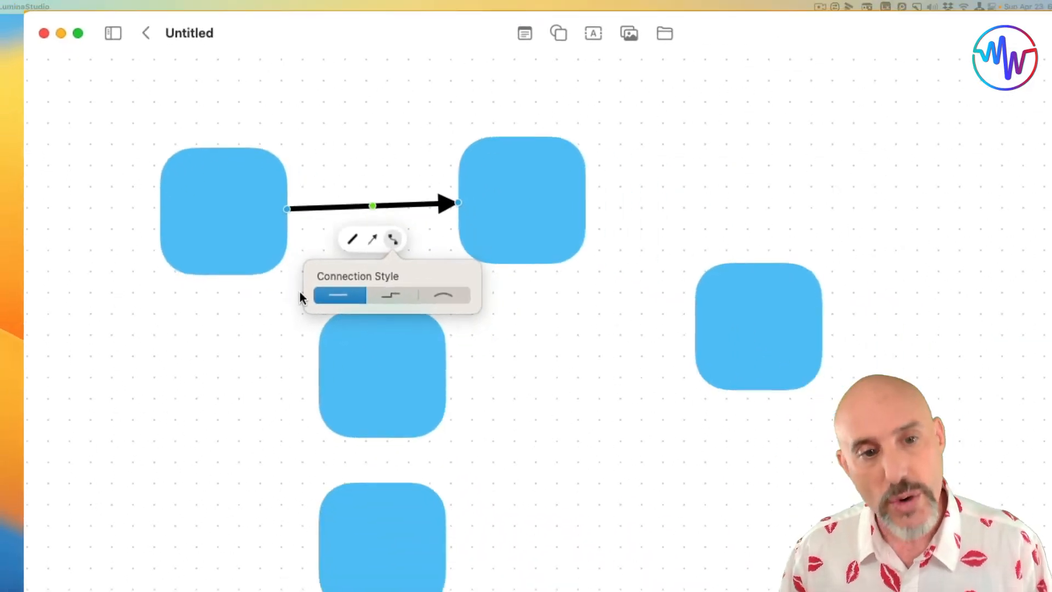
Level the two upper rectangles so their arrow runs horizontally, and move the joined pair together by the line
{"action": "mouse_move", "coordinate": [463, 214]}
{"action": "left_mouse_down"}
{"action": "mouse_move", "coordinate": [806, 231]}
{"action": "mouse_move", "coordinate": [705, 133]}
{"action": "mouse_move", "coordinate": [463, 210]}
{"action": "left_mouse_up"}
{"action": "left_click_drag", "start_coordinate": [225, 203], "coordinate": [186, 196]}
{"action": "left_click", "coordinate": [295, 177]}
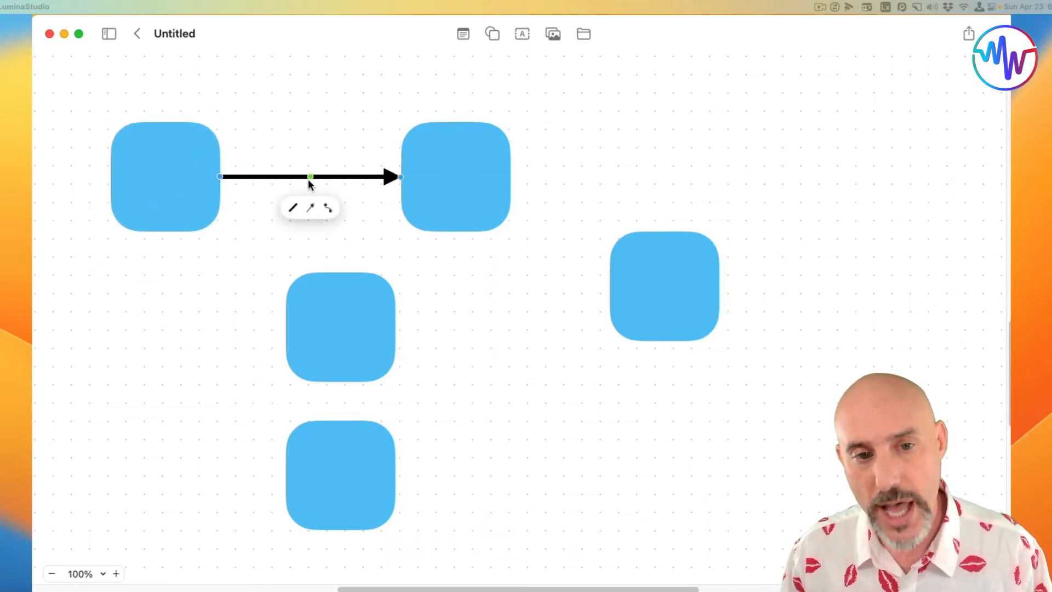
{"action": "left_click_drag", "start_coordinate": [310, 180], "coordinate": [367, 156]}
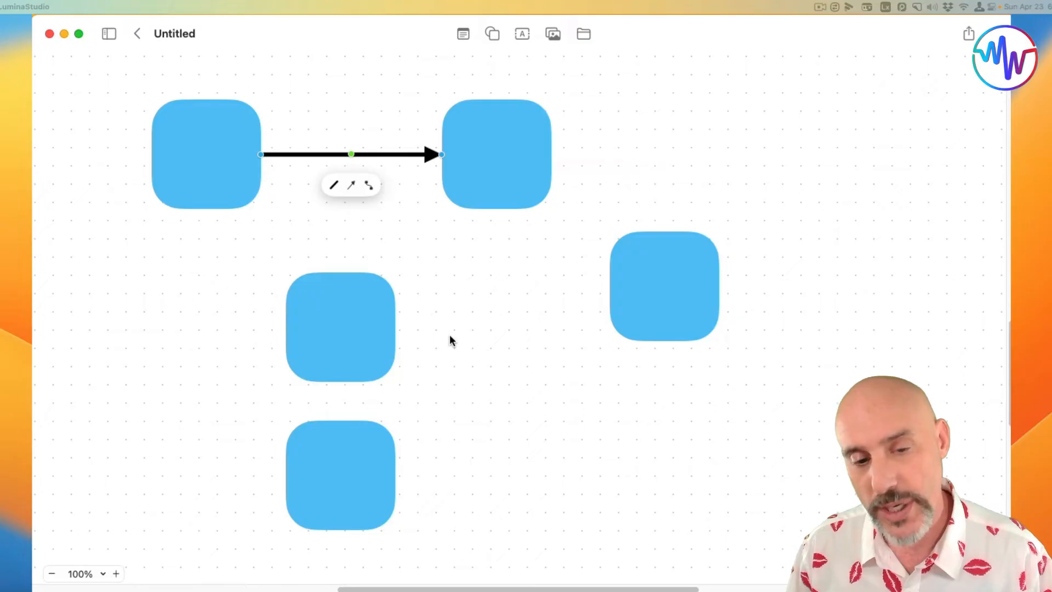
Select the two vertically stacked rectangles and join them with a connection line
{"action": "left_click_drag", "start_coordinate": [446, 344], "coordinate": [255, 492]}
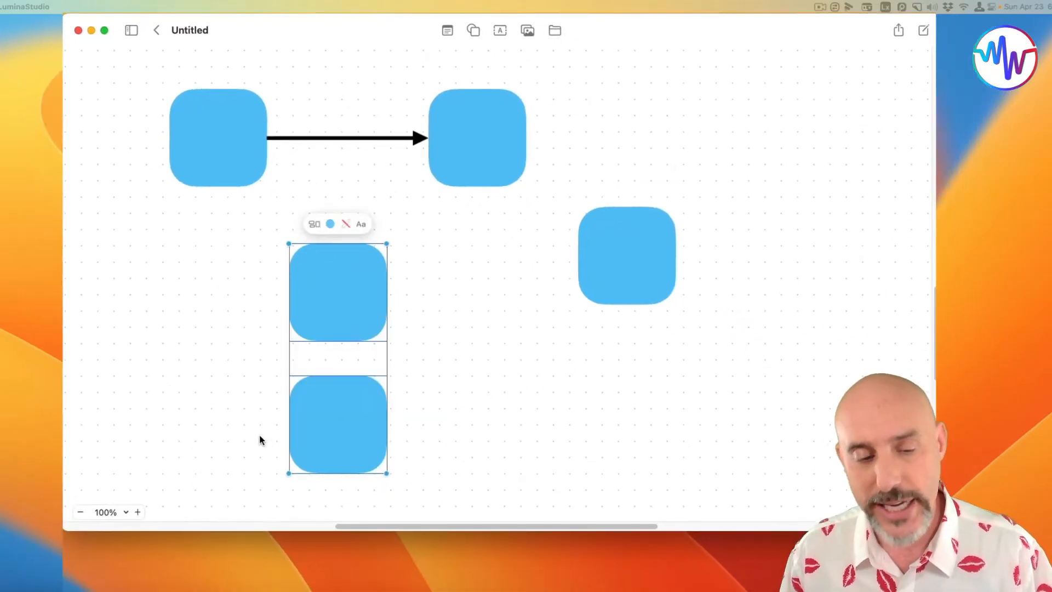
{"action": "right_click", "coordinate": [327, 414]}
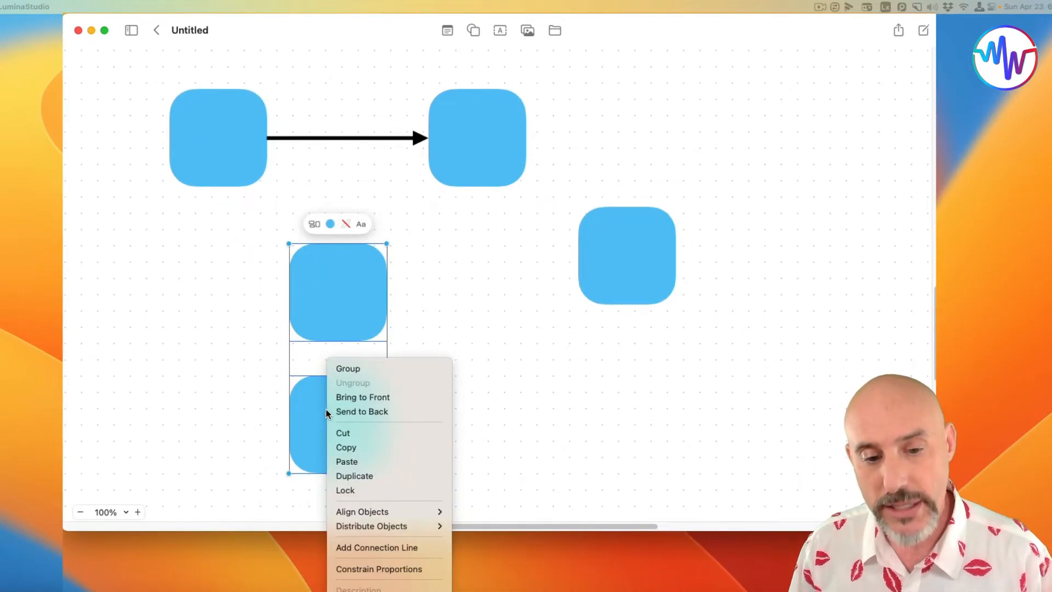
{"action": "left_click", "coordinate": [377, 548]}
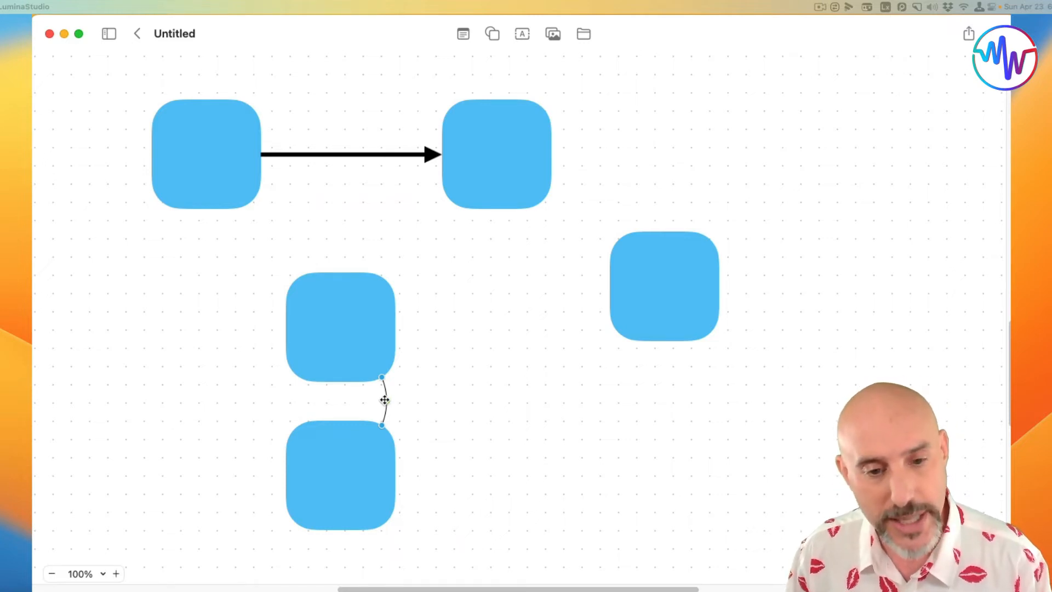
Add a connection line between the upper rectangle of the stacked pair and the far-right rectangle
{"action": "left_click_drag", "start_coordinate": [349, 265], "coordinate": [659, 322]}
{"action": "right_click", "coordinate": [652, 312]}
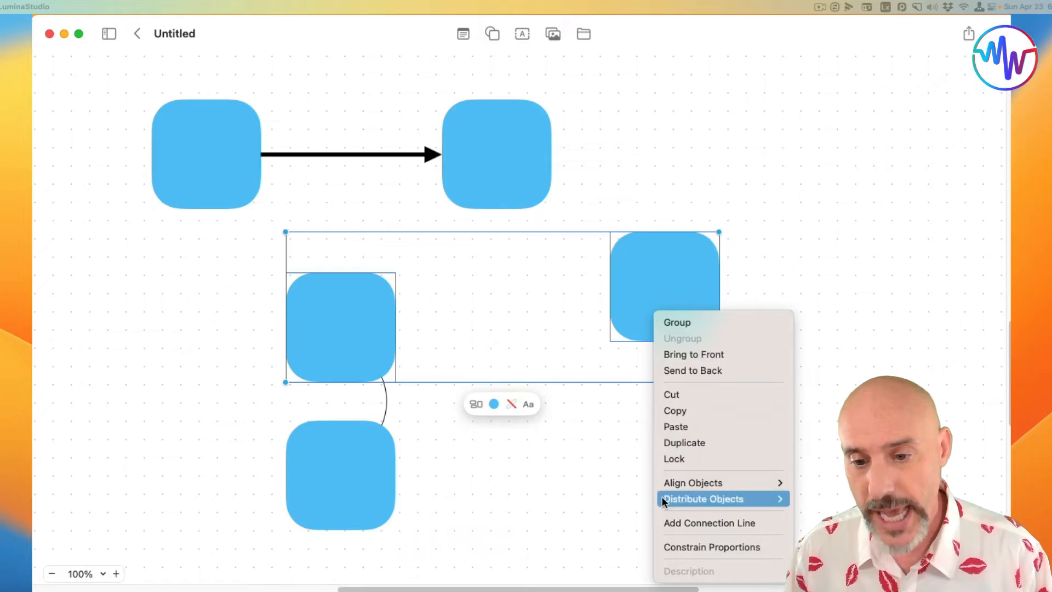
{"action": "left_click", "coordinate": [669, 522]}
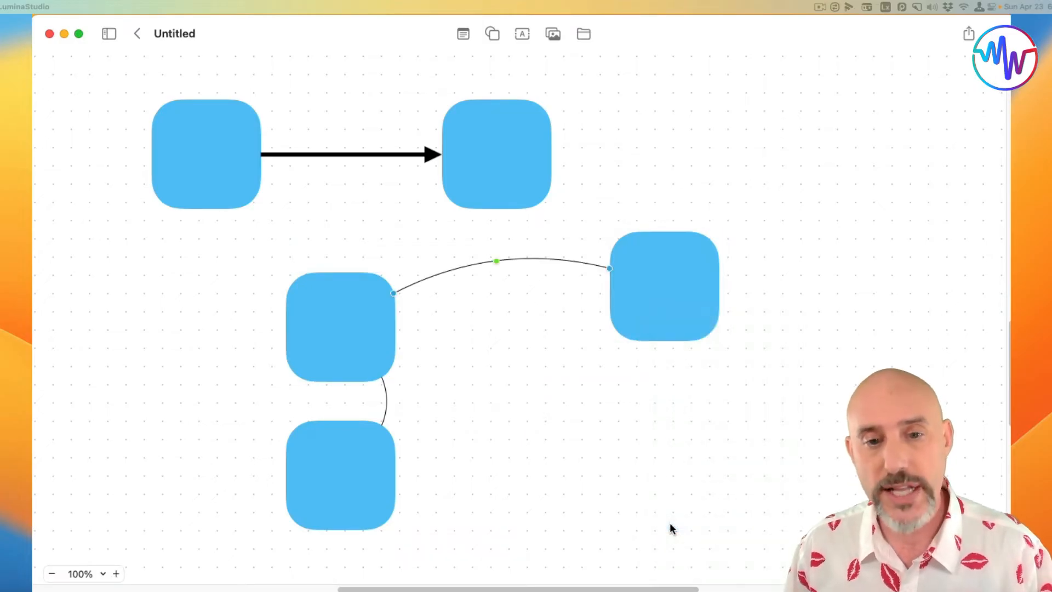
Join the second upper rectangle to the far-right rectangle with a connection line and bend it outward around their upper right side
{"action": "left_click", "coordinate": [521, 165]}
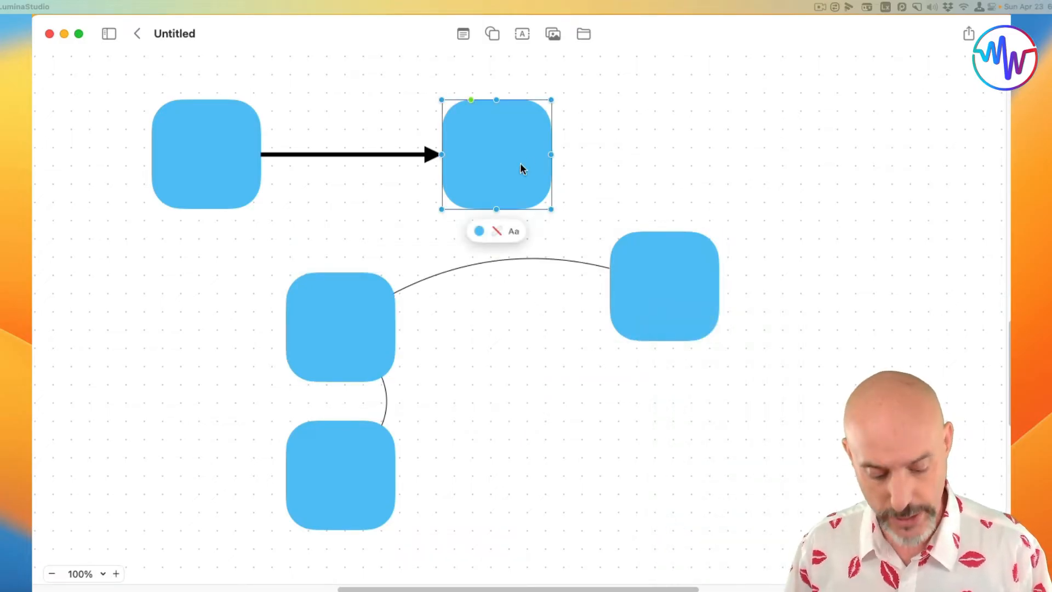
{"action": "left_click", "coordinate": [652, 260], "text": "shift"}
{"action": "right_click", "coordinate": [653, 264]}
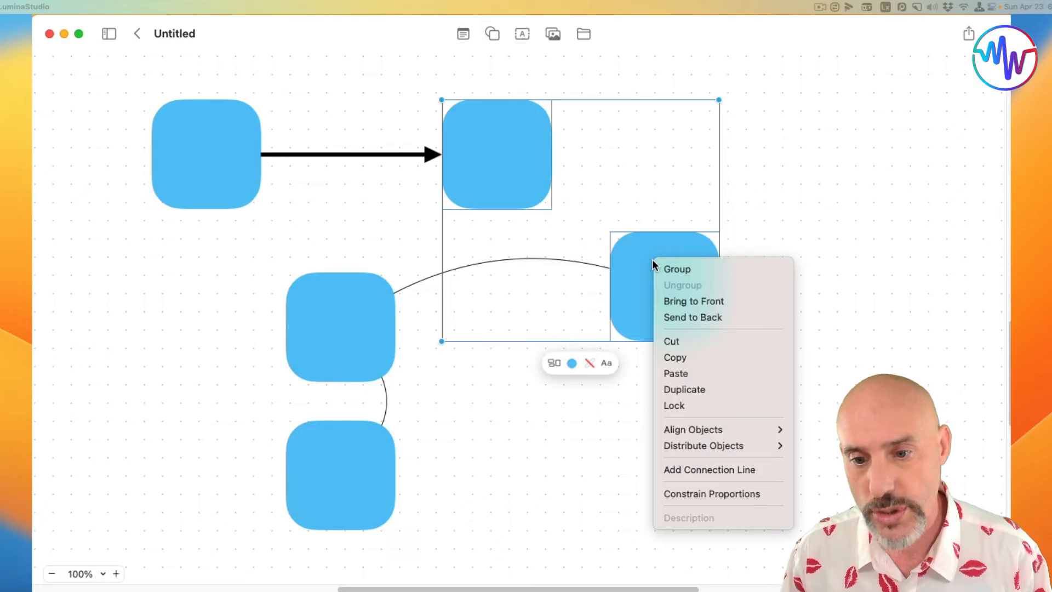
{"action": "left_click", "coordinate": [684, 469]}
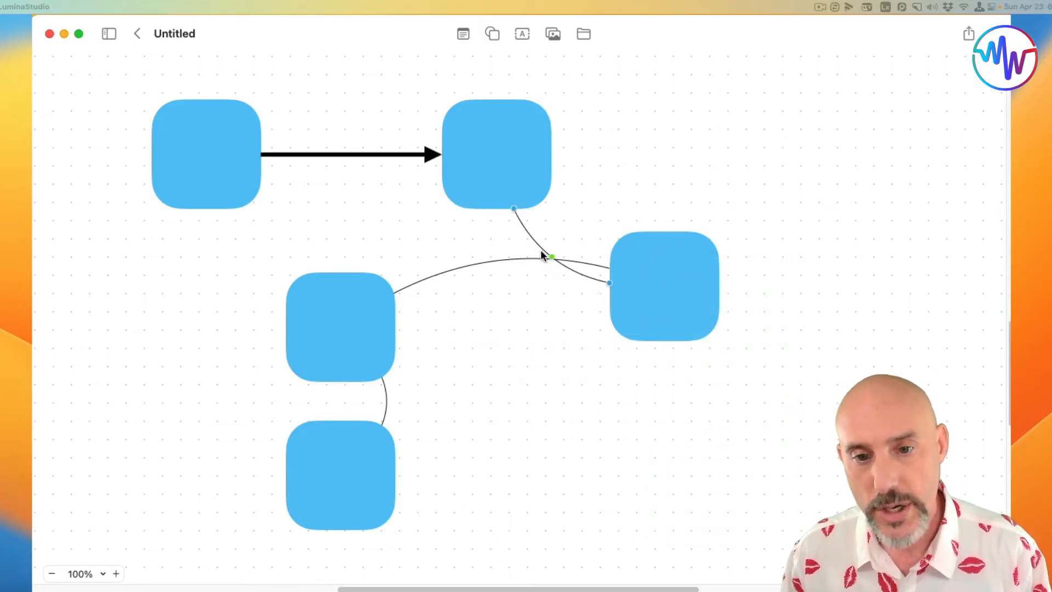
{"action": "left_click_drag", "start_coordinate": [553, 258], "coordinate": [661, 168]}
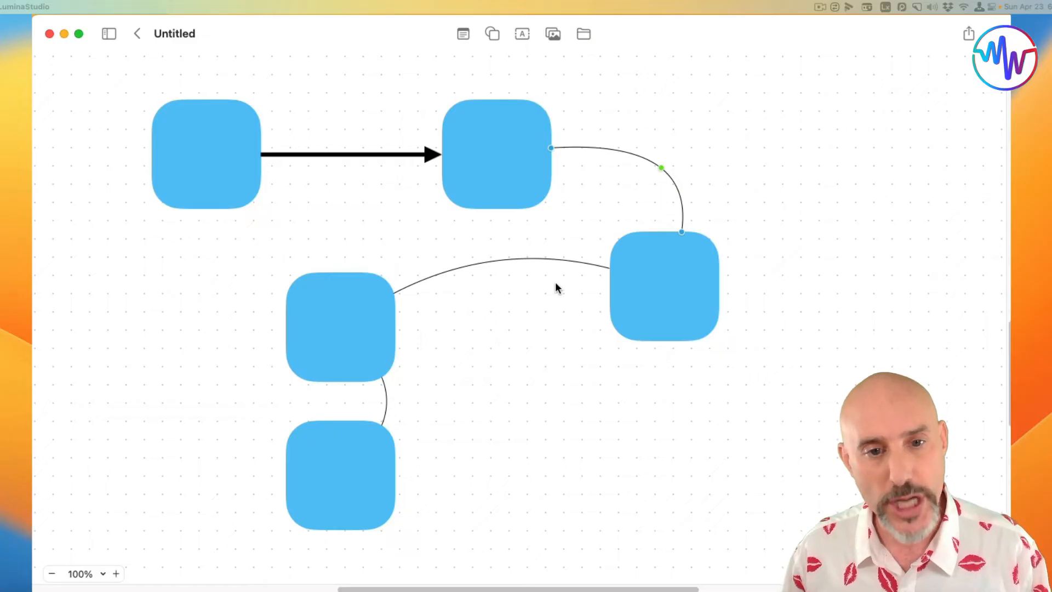
Browse the Objects, Animals and Nature shapes, and insert the T-shirt from Objects into the empty area beside the lowest rectangle
{"action": "scroll", "coordinate": [556, 284], "scroll_direction": "down", "scroll_amount": 10}
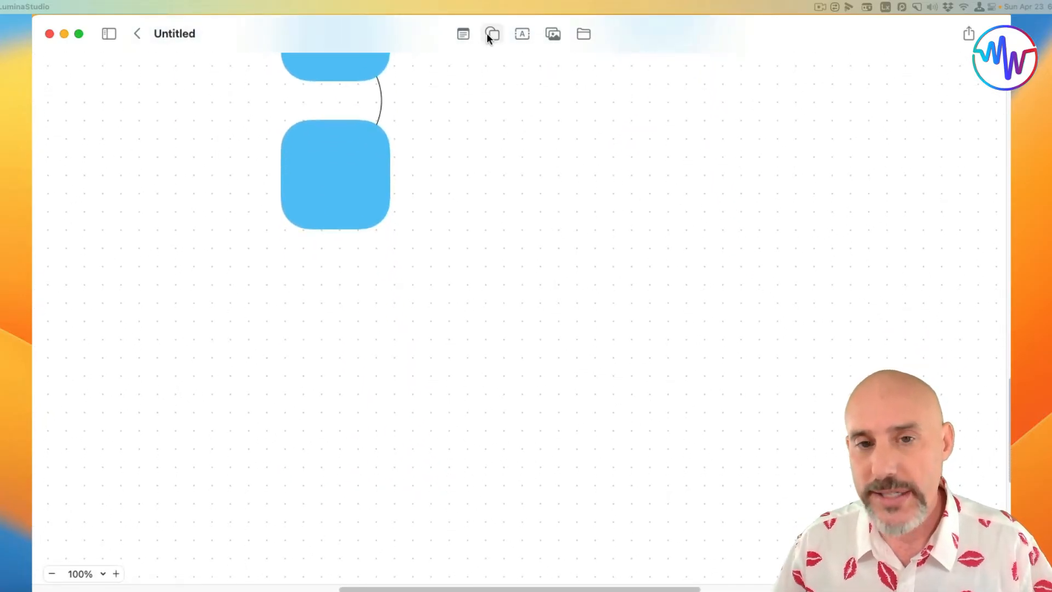
{"action": "left_click", "coordinate": [488, 33]}
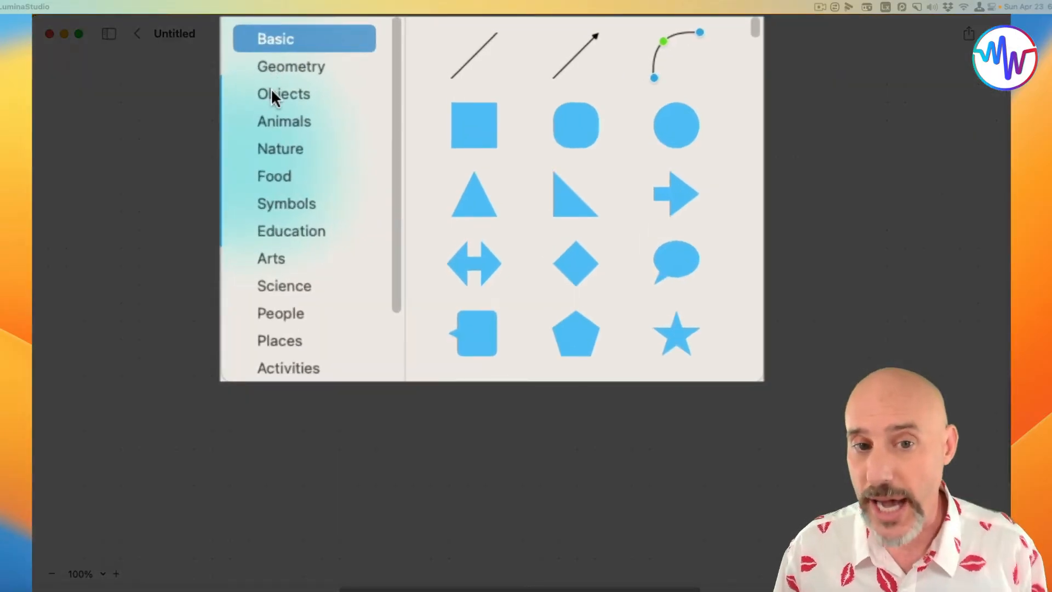
{"action": "left_click", "coordinate": [271, 93]}
{"action": "left_click", "coordinate": [272, 121]}
{"action": "left_click", "coordinate": [278, 146]}
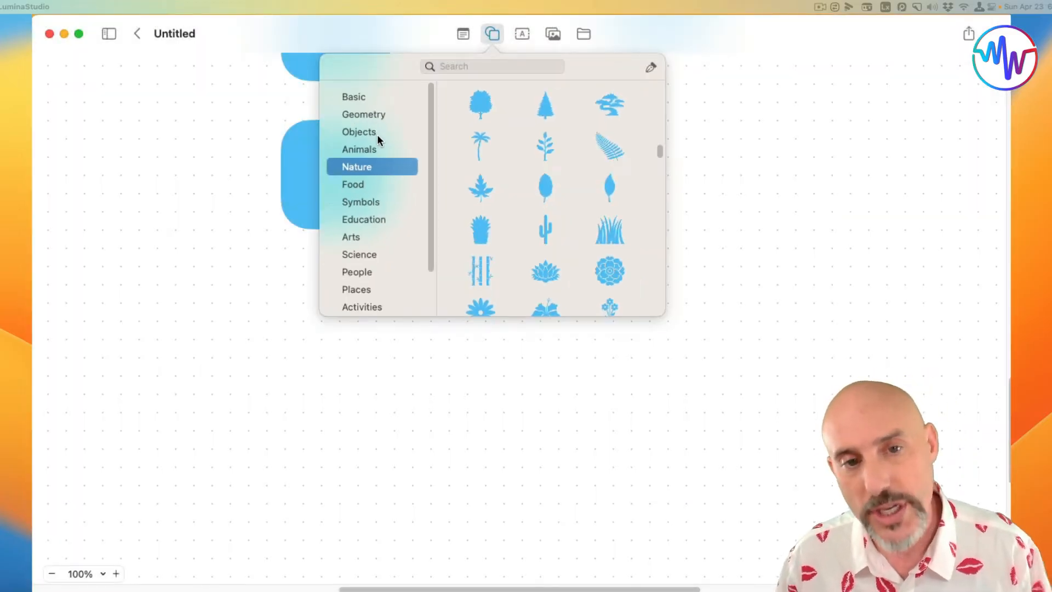
{"action": "left_click", "coordinate": [376, 135]}
{"action": "left_click", "coordinate": [608, 188]}
{"action": "left_click_drag", "start_coordinate": [478, 315], "coordinate": [573, 238]}
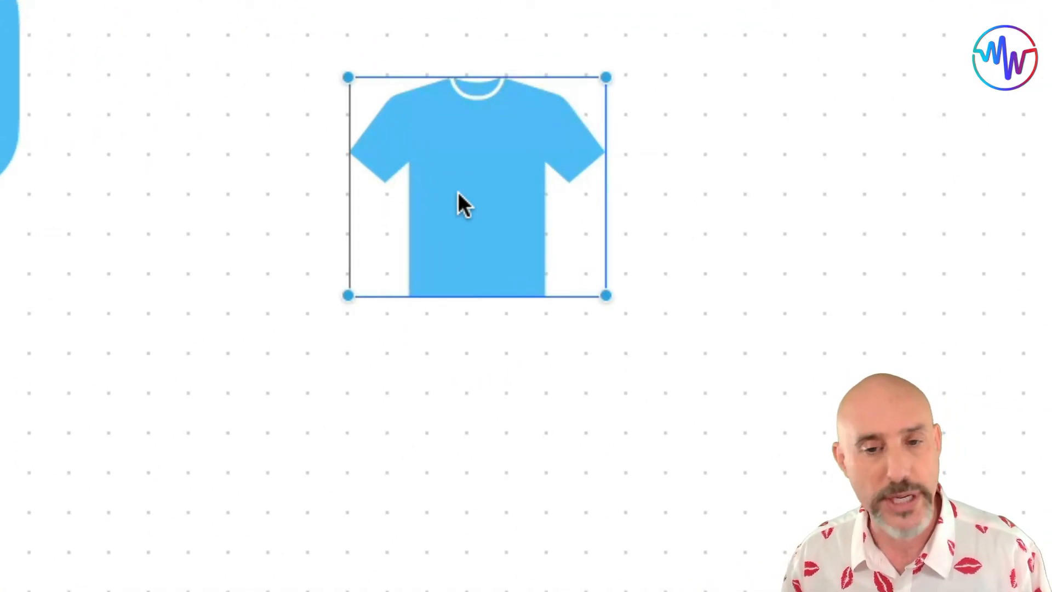
Change the T-shirt shape's fill color to red
{"action": "left_click", "coordinate": [505, 197]}
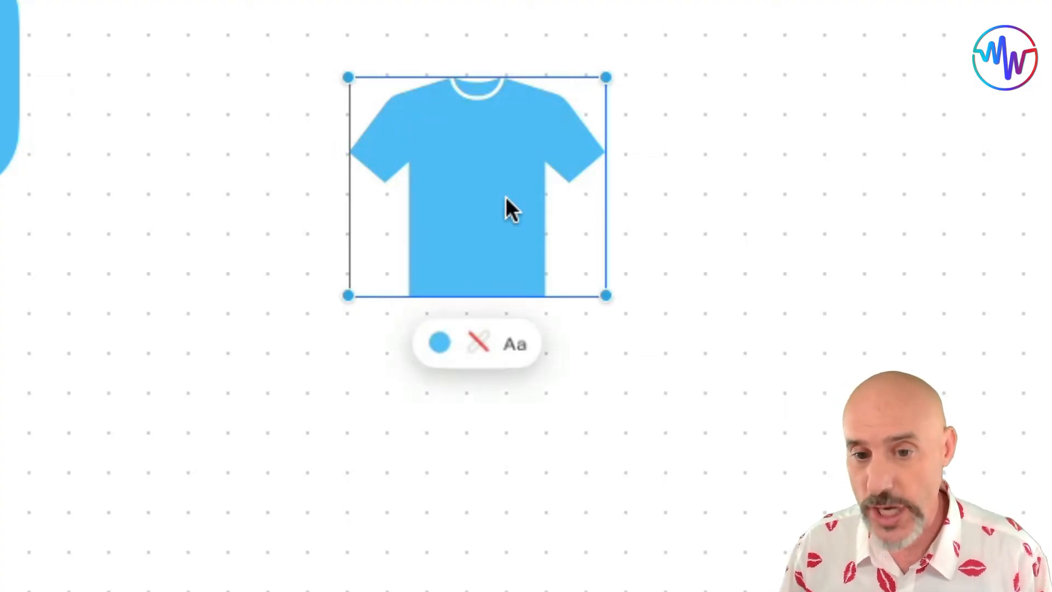
{"action": "left_click", "coordinate": [441, 343]}
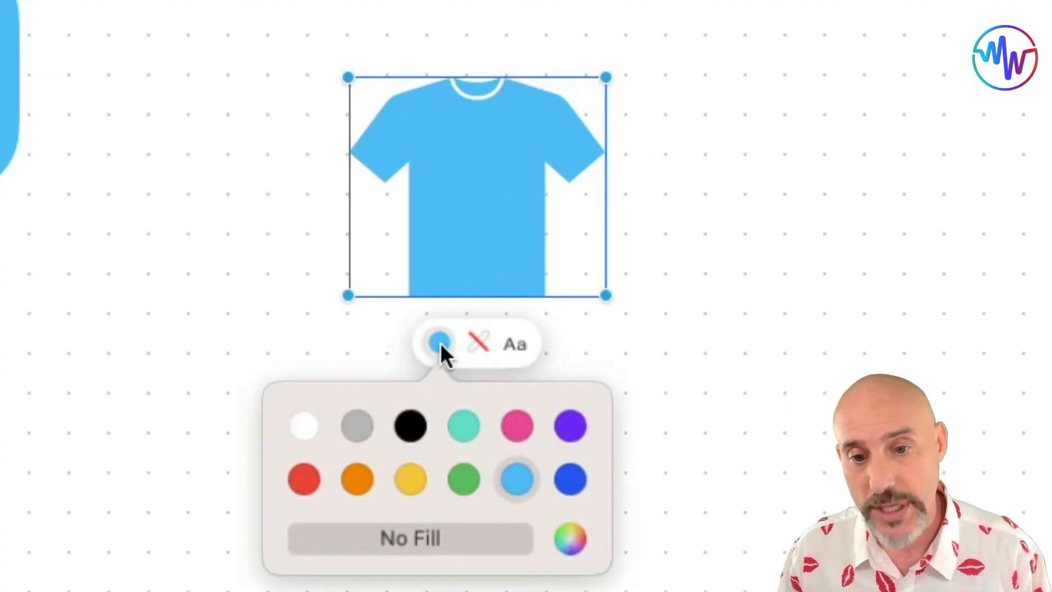
{"action": "left_click", "coordinate": [303, 475]}
Give the T-shirt a solid black outline 3 pt thick, and look at its text formatting options
{"action": "left_click", "coordinate": [479, 345]}
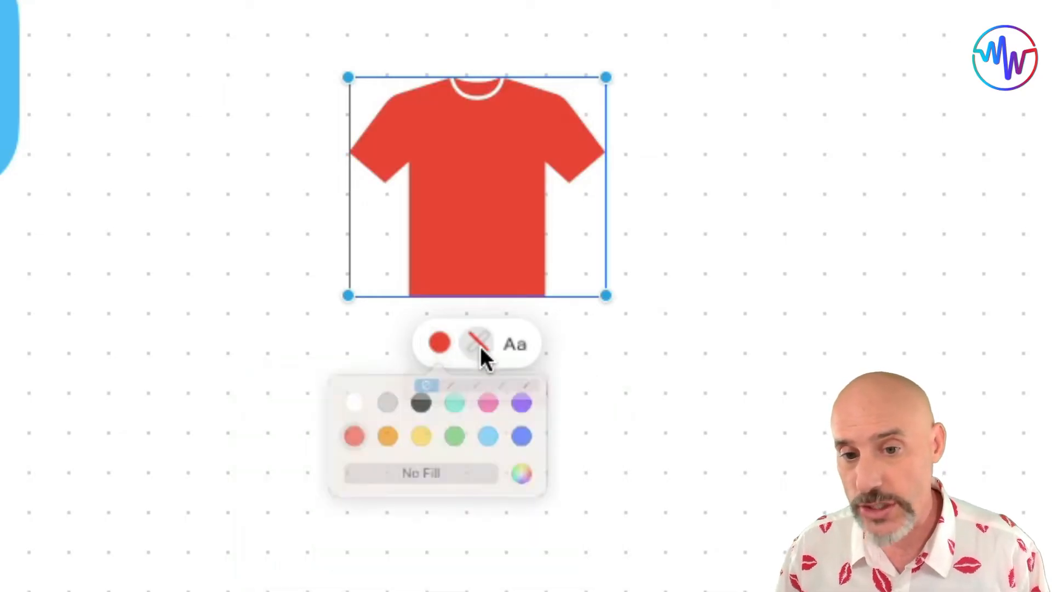
{"action": "left_click", "coordinate": [401, 425]}
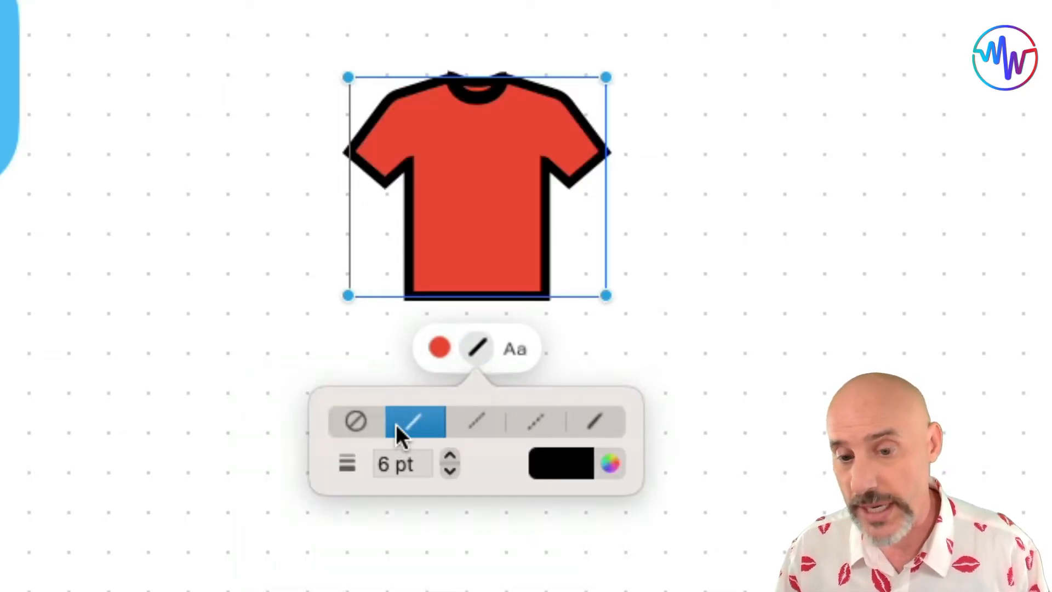
{"action": "left_click", "coordinate": [448, 467]}
{"action": "left_click", "coordinate": [448, 467]}
{"action": "left_click", "coordinate": [447, 466]}
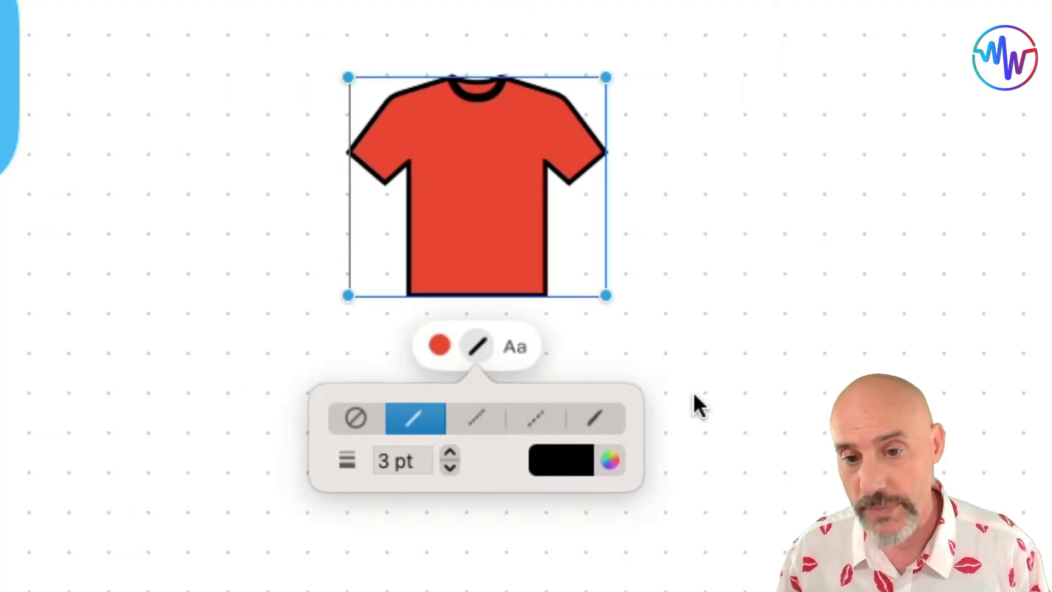
{"action": "left_click", "coordinate": [518, 344]}
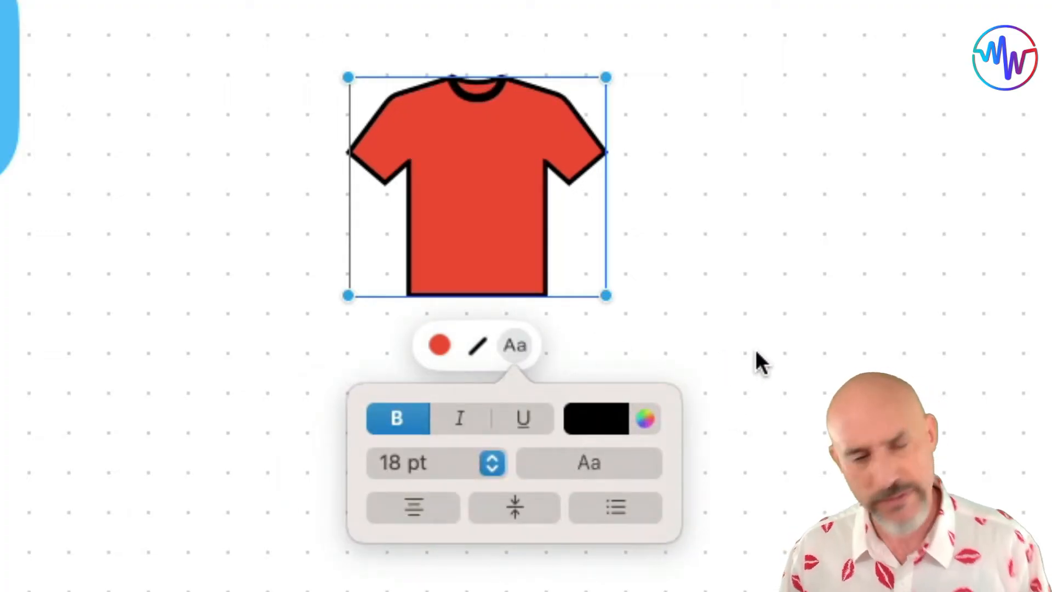
{"action": "left_click", "coordinate": [769, 354]}
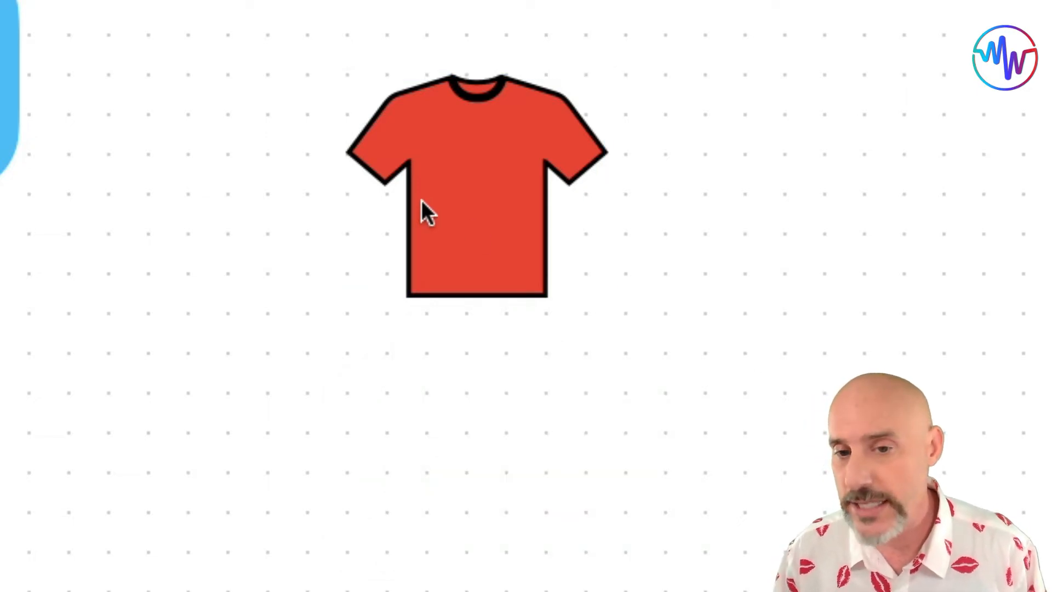
Enlarge the T-shirt shape and reposition it to the lower right of the lowest blue rectangle
{"action": "left_click", "coordinate": [493, 219]}
{"action": "left_click_drag", "start_coordinate": [474, 286], "coordinate": [377, 447]}
{"action": "left_click_drag", "start_coordinate": [525, 370], "coordinate": [584, 395]}
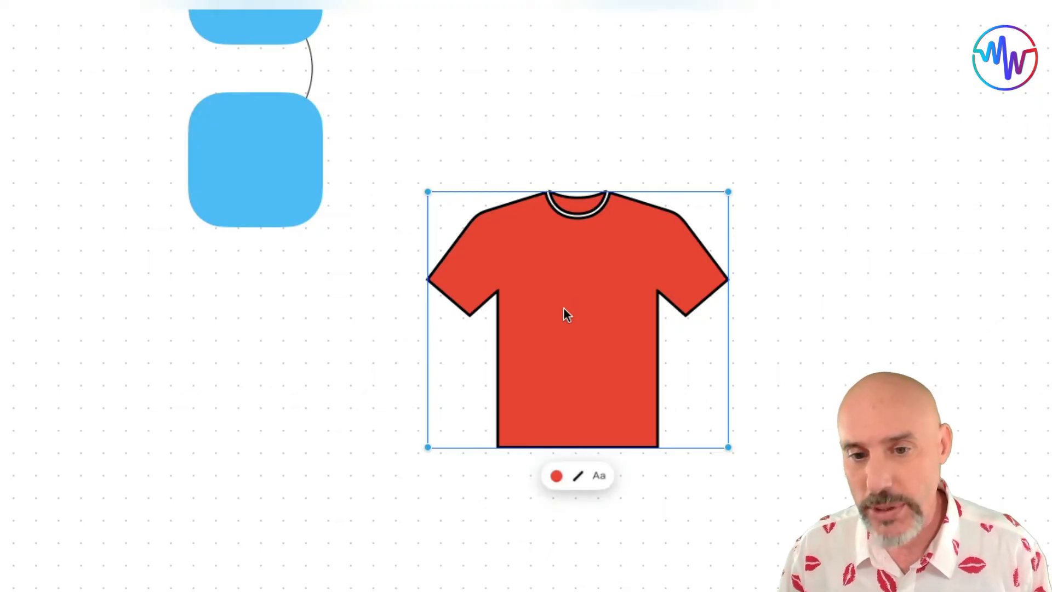
Add the text "THIS IS MY SHIRT" to the T-shirt and color it white
{"action": "double_click", "coordinate": [574, 331]}
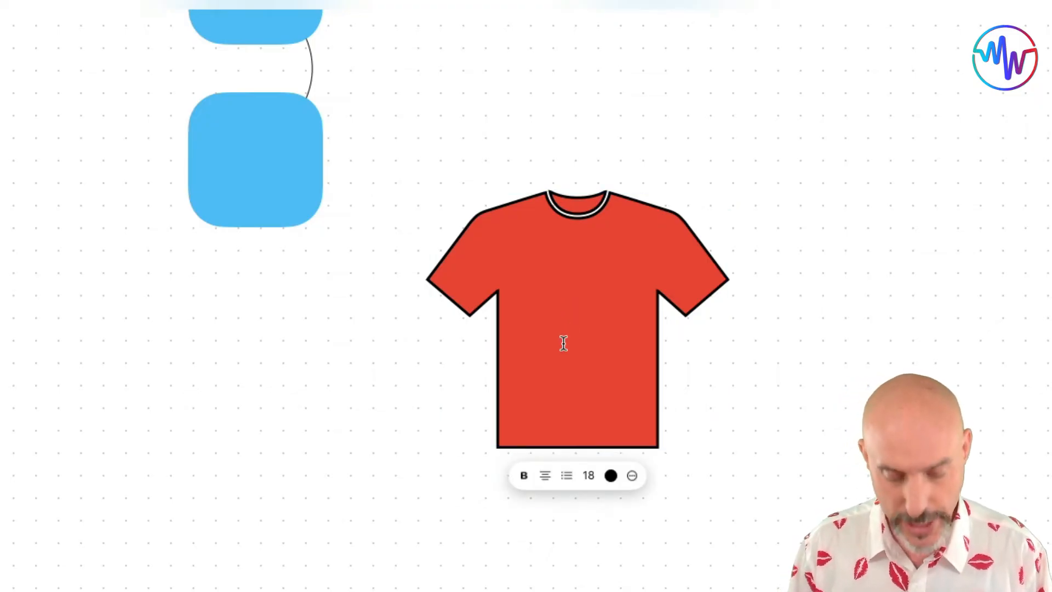
{"action": "type", "text": "THIS IS MY SHIRT"}
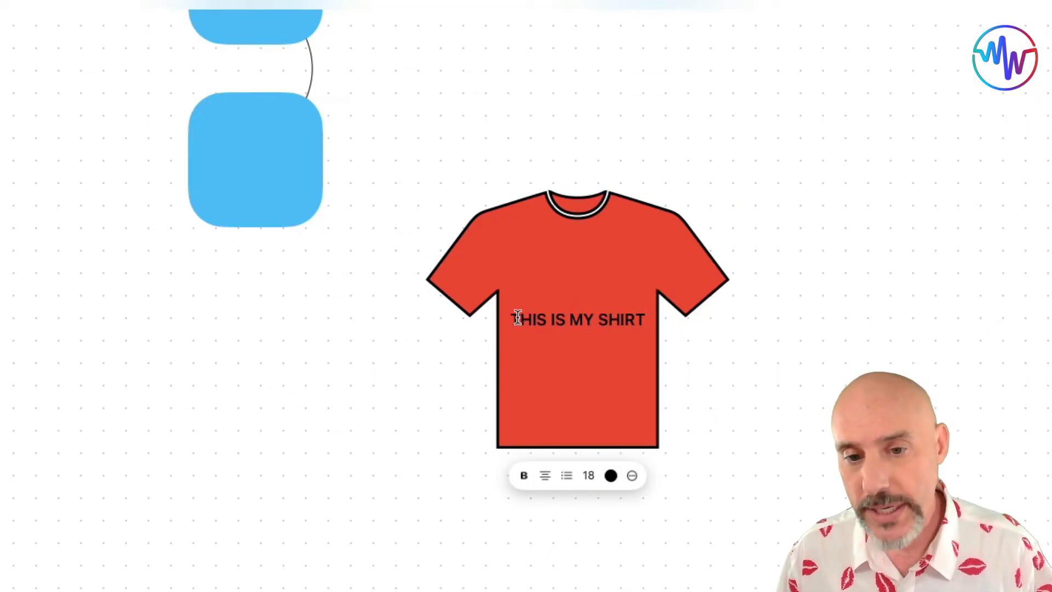
{"action": "left_click_drag", "start_coordinate": [514, 320], "coordinate": [639, 332]}
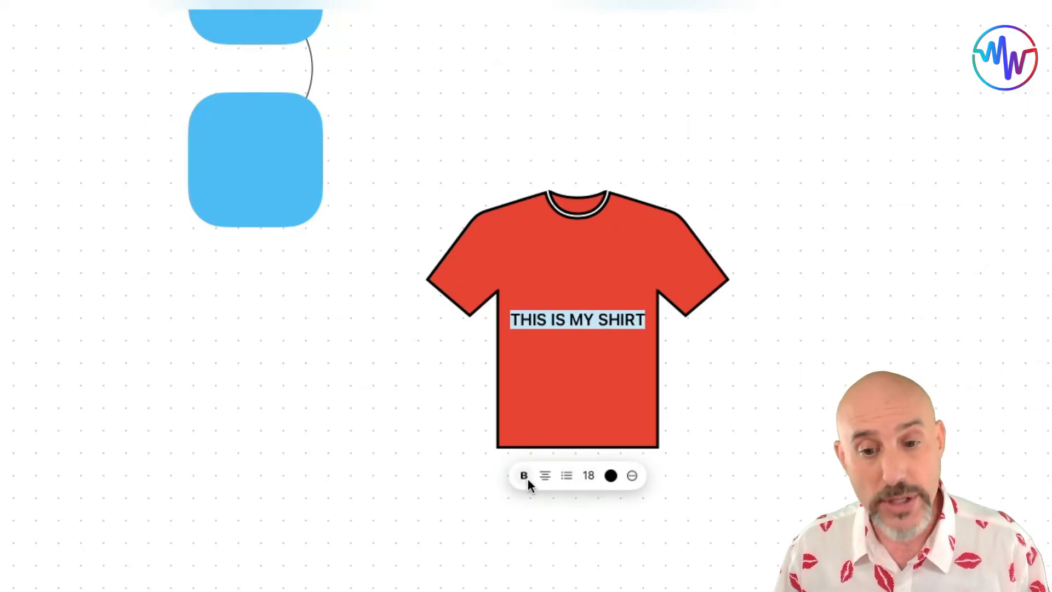
{"action": "left_click", "coordinate": [611, 475]}
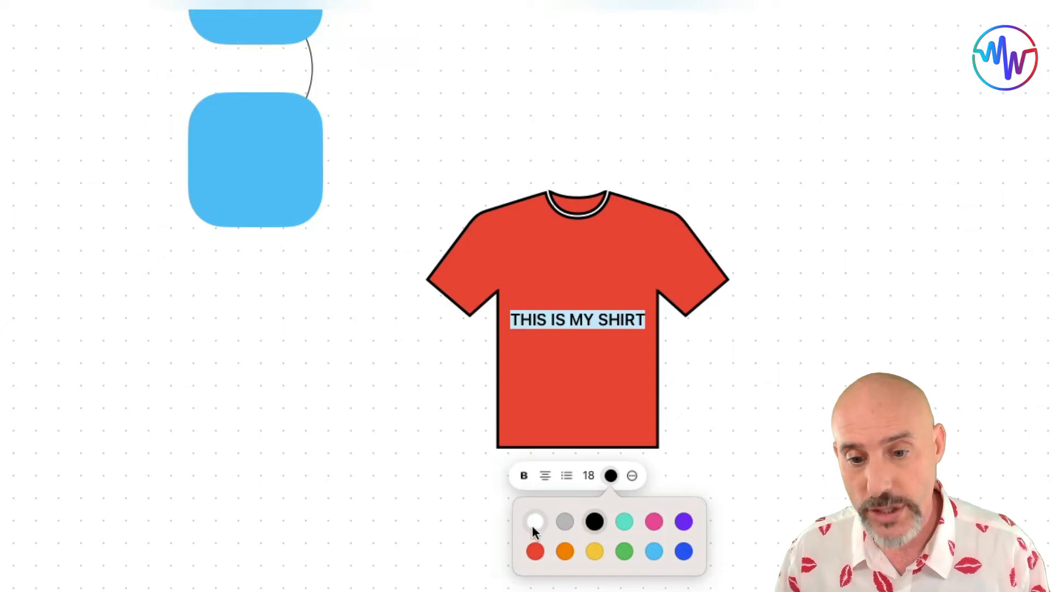
{"action": "left_click", "coordinate": [533, 524]}
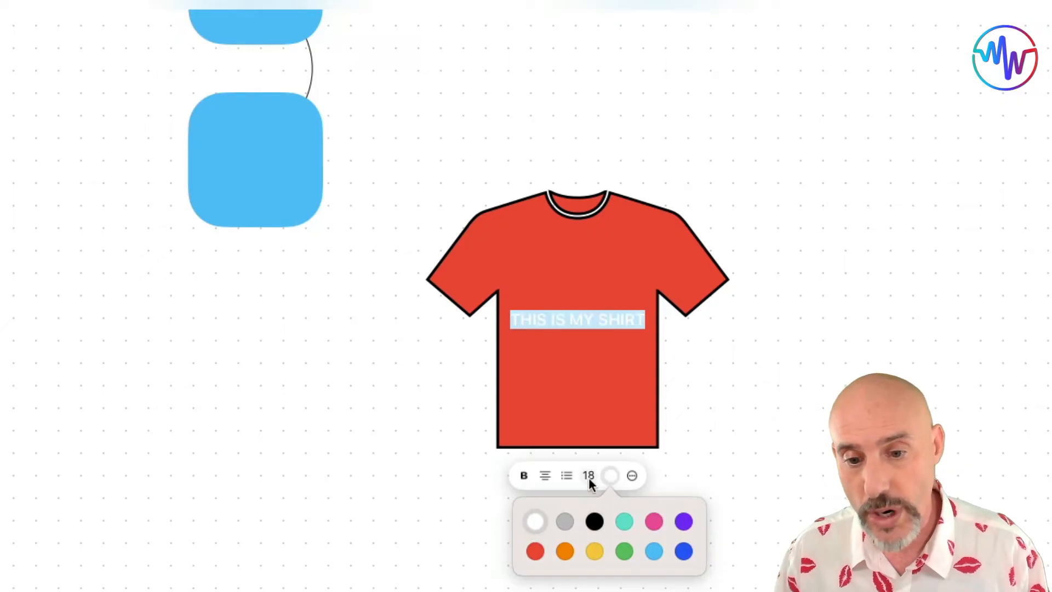
Set the shirt text's font to Arial Bold in the Fonts window, and move the T-shirt closer beneath the lowest blue rectangle
{"action": "left_click", "coordinate": [632, 475]}
{"action": "left_click", "coordinate": [630, 475]}
{"action": "left_click", "coordinate": [630, 476]}
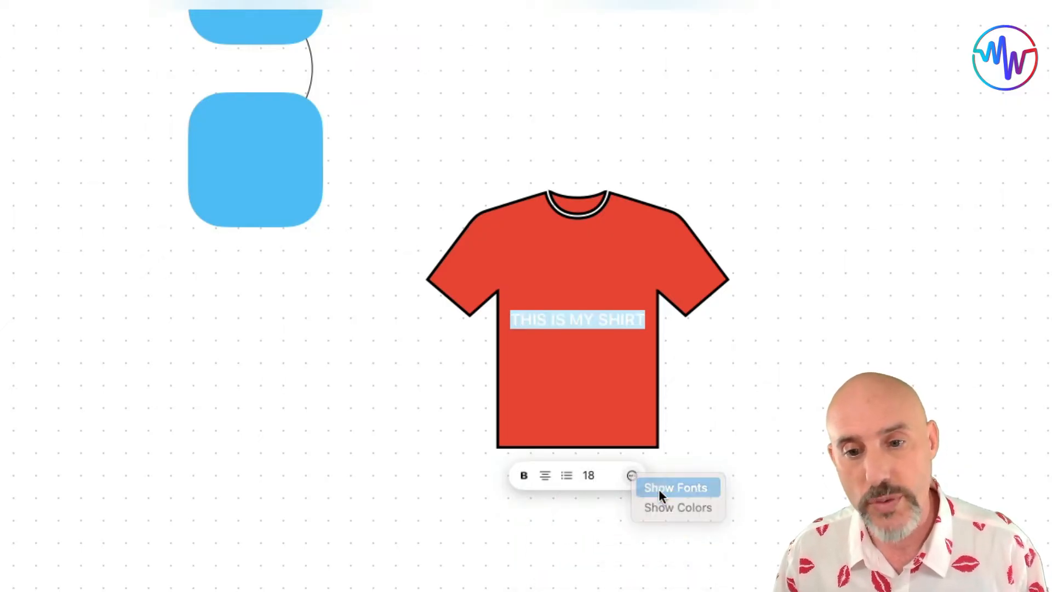
{"action": "left_click", "coordinate": [658, 489]}
{"action": "left_click_drag", "start_coordinate": [462, 256], "coordinate": [787, 40]}
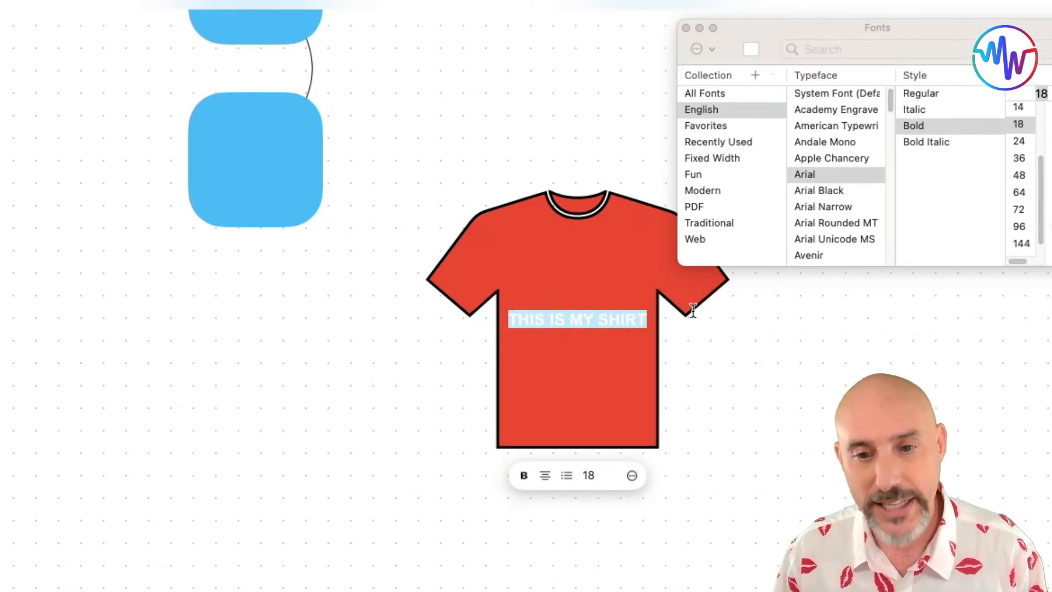
{"action": "left_click", "coordinate": [688, 394]}
{"action": "left_click_drag", "start_coordinate": [606, 403], "coordinate": [478, 468]}
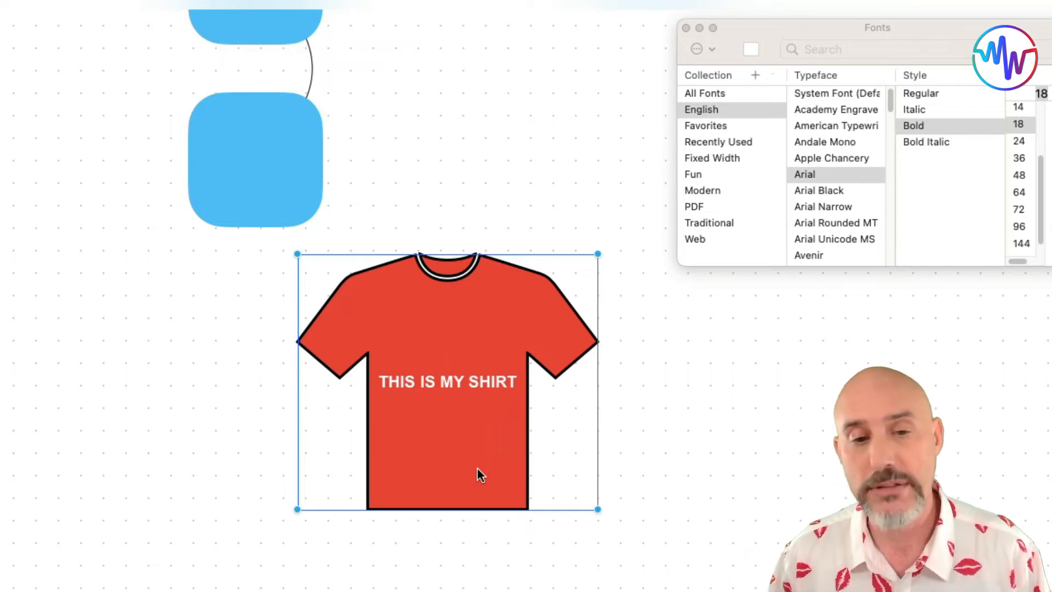
Close the Fonts window and return to the board's title area
{"action": "left_click", "coordinate": [686, 28]}
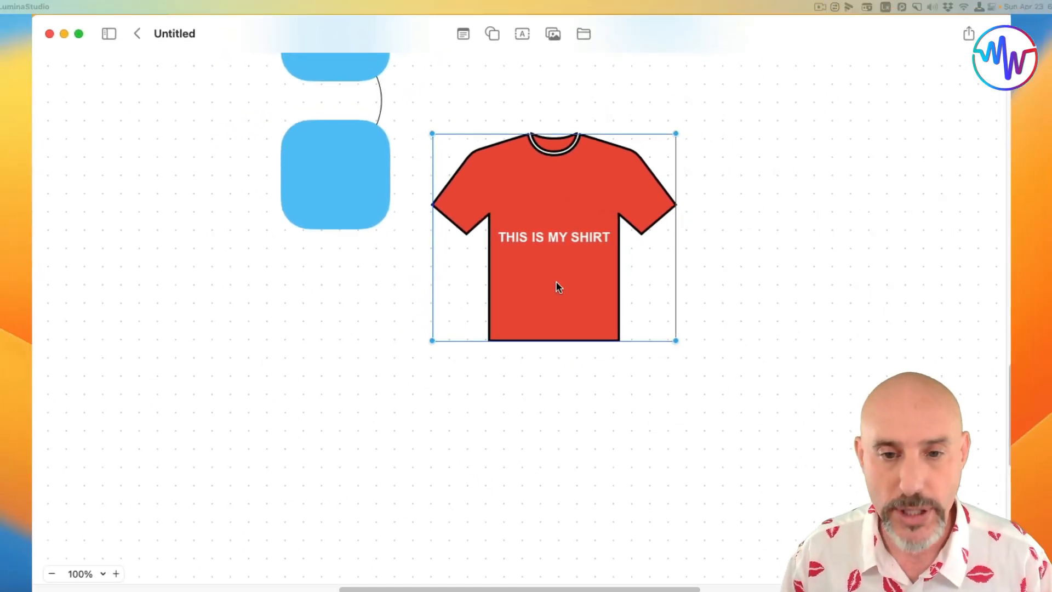
{"action": "scroll", "coordinate": [556, 286], "scroll_direction": "up", "scroll_amount": 10}
{"action": "scroll", "coordinate": [557, 286], "scroll_direction": "left", "scroll_amount": 2}
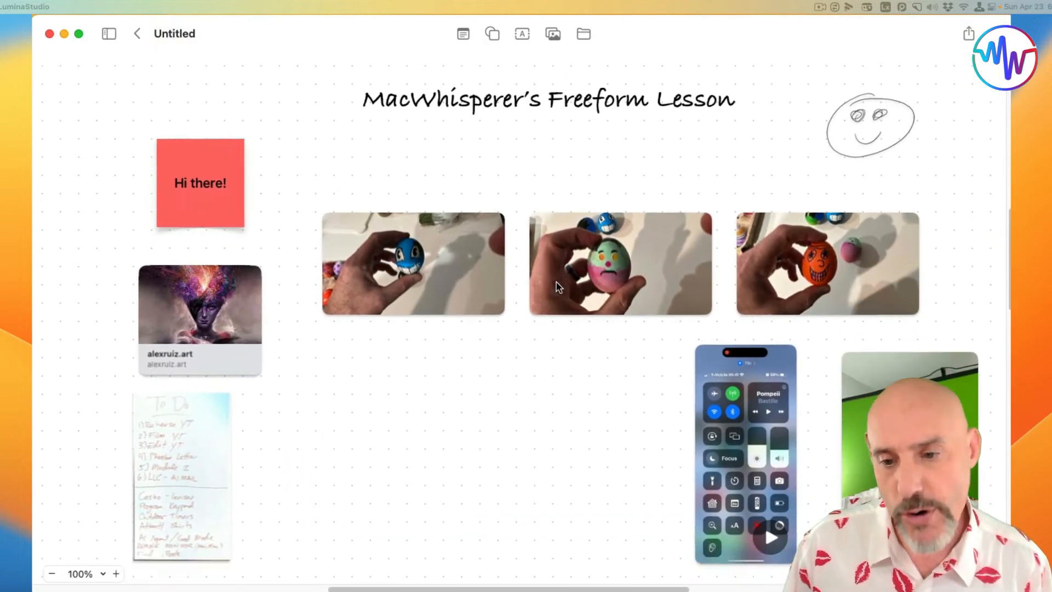
{"action": "scroll", "coordinate": [555, 285], "scroll_direction": "down", "scroll_amount": 2}
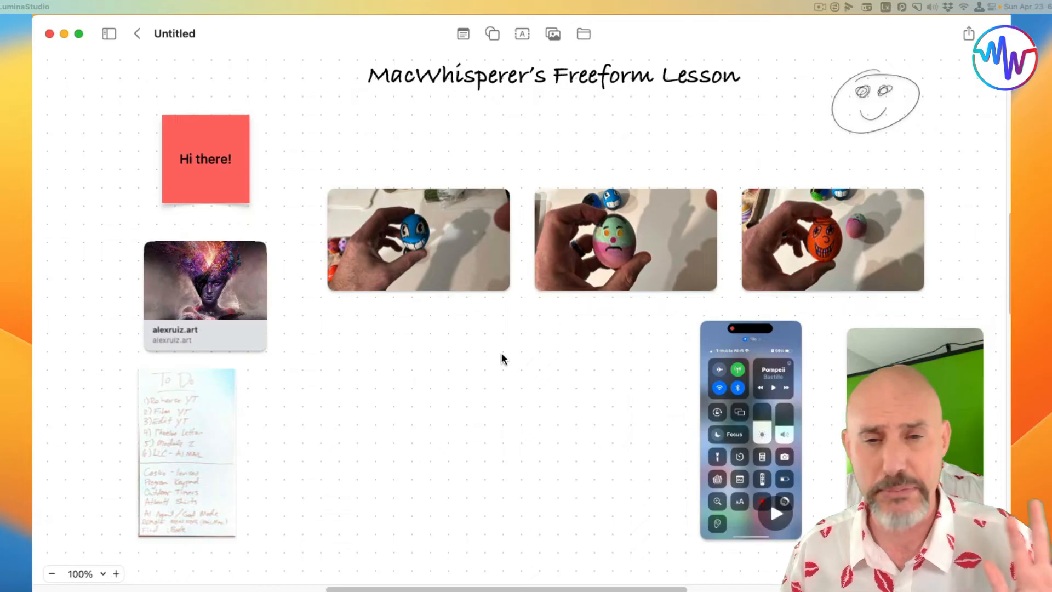
Insert a square from the Basic shapes and enlarge it until it covers the board's contents
{"action": "left_click", "coordinate": [493, 33]}
{"action": "left_click", "coordinate": [363, 113]}
{"action": "left_click", "coordinate": [360, 98]}
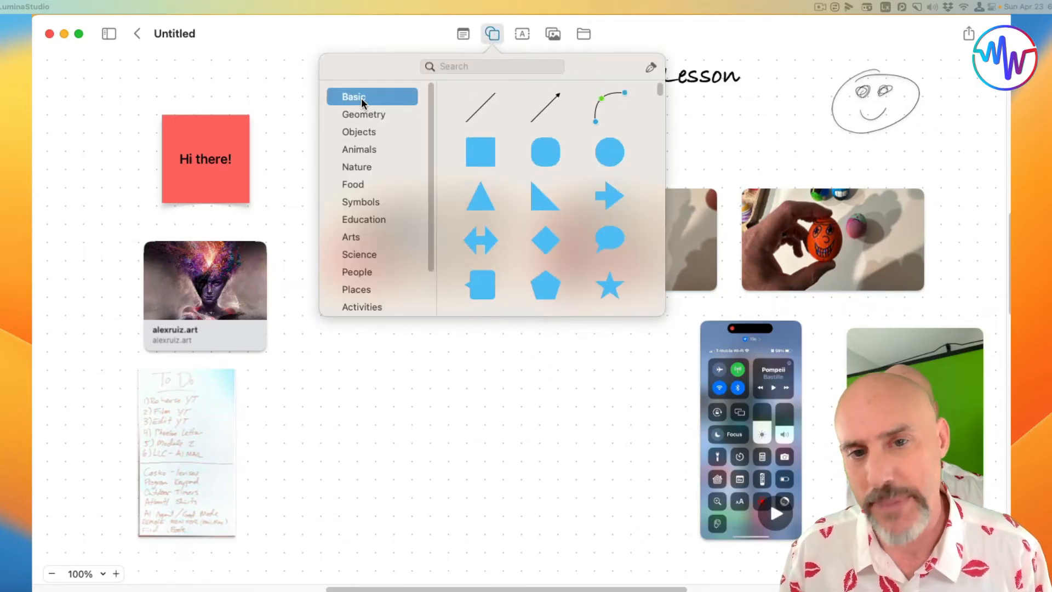
{"action": "left_click", "coordinate": [482, 164]}
{"action": "left_click_drag", "start_coordinate": [505, 305], "coordinate": [75, 106]}
{"action": "left_click_drag", "start_coordinate": [152, 155], "coordinate": [998, 587]}
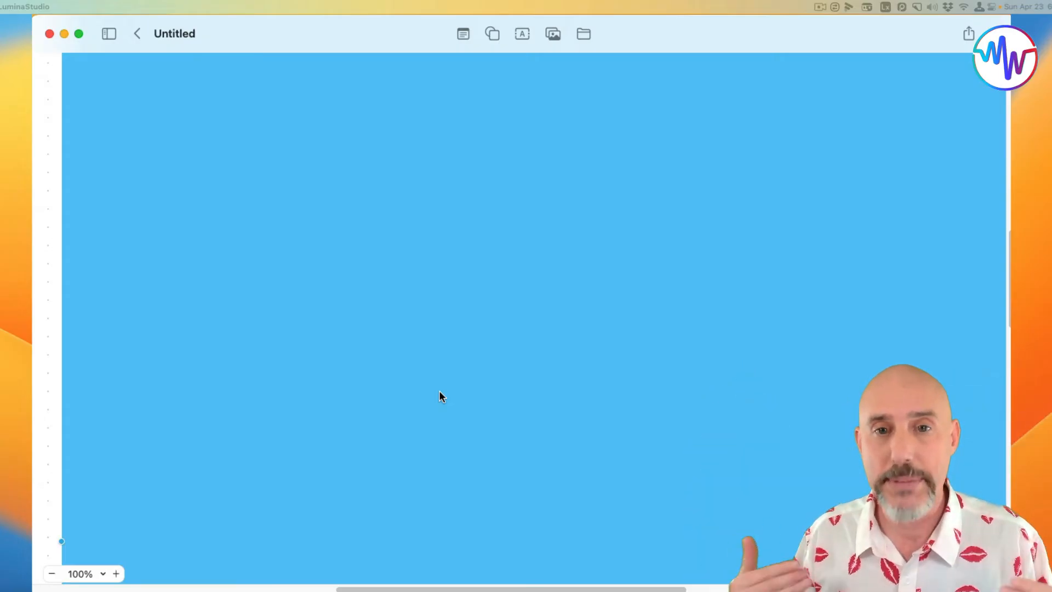
Send the large blue rectangle to the back so it serves as the board's background
{"action": "right_click", "coordinate": [455, 125]}
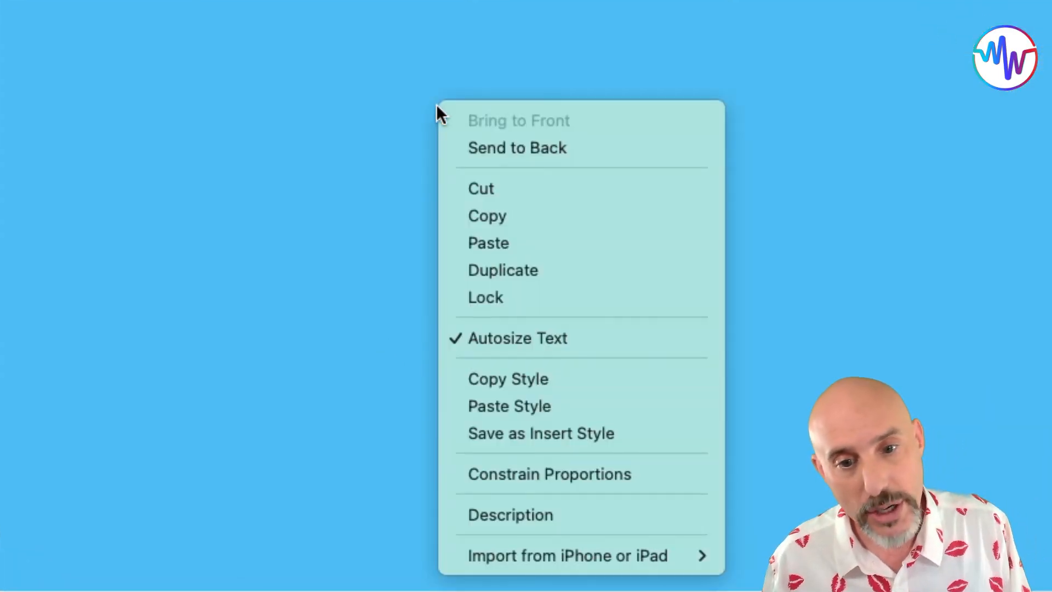
{"action": "left_click", "coordinate": [493, 149]}
{"action": "scroll", "coordinate": [458, 324], "scroll_direction": "up", "scroll_amount": 4}
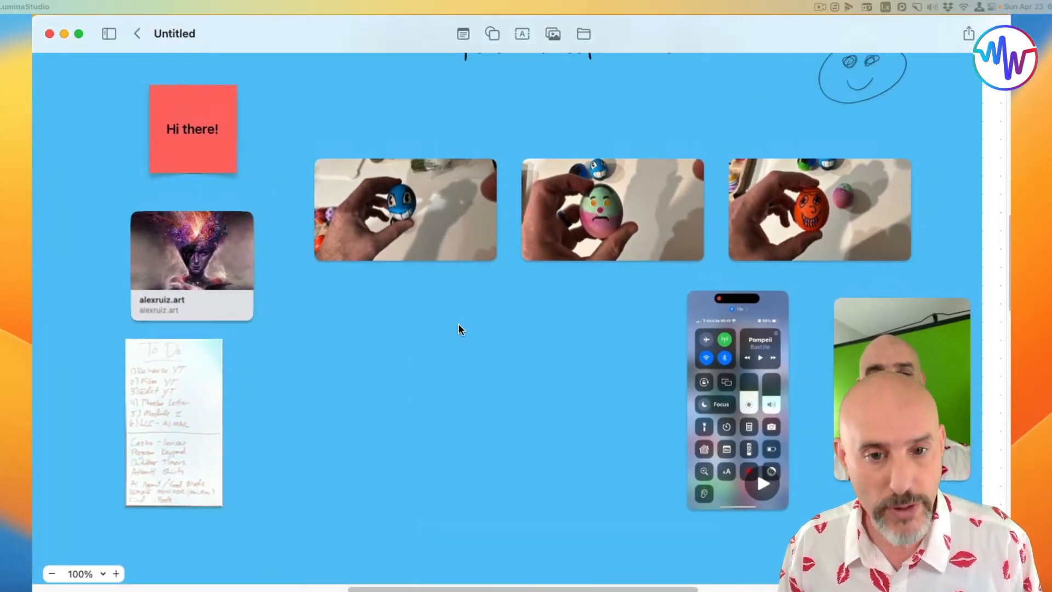
Move the blue egg photo over the middle egg photo, bring it to the front, and return it to its place in the row
{"action": "left_click_drag", "start_coordinate": [430, 235], "coordinate": [520, 253]}
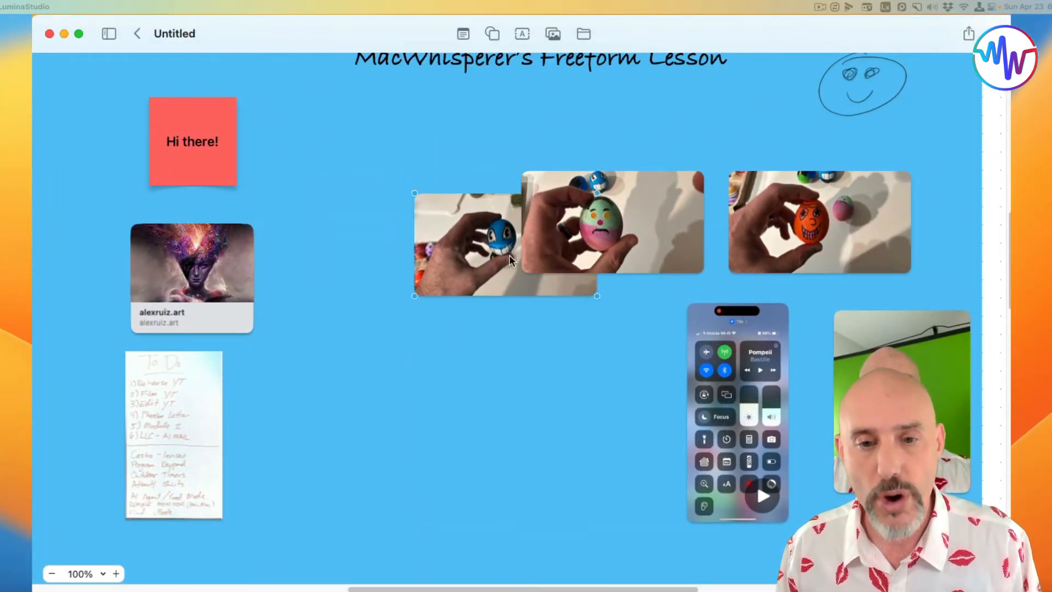
{"action": "right_click", "coordinate": [482, 273]}
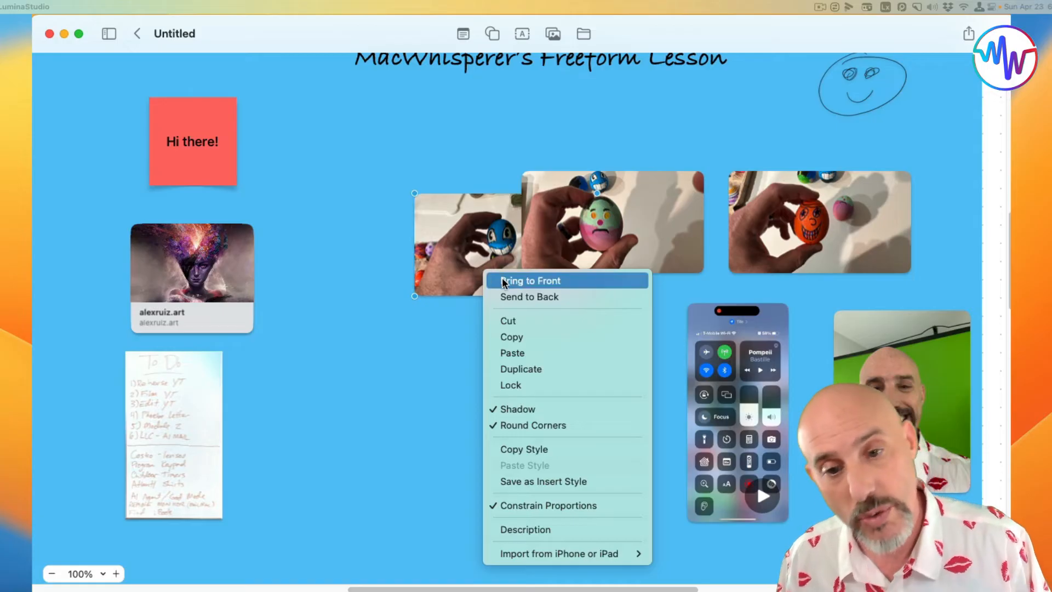
{"action": "left_click", "coordinate": [503, 281]}
{"action": "left_click_drag", "start_coordinate": [493, 242], "coordinate": [389, 222]}
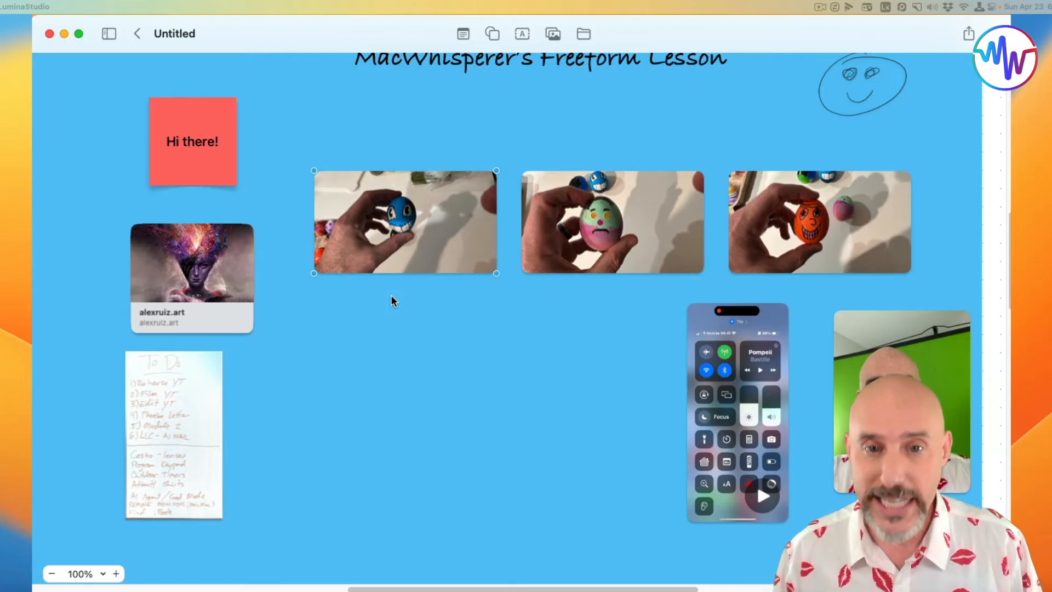
Shift the blue background slightly to the right and move the three egg photos down, clear of the board title
{"action": "scroll", "coordinate": [390, 295], "scroll_direction": "up", "scroll_amount": 3}
{"action": "scroll", "coordinate": [391, 297], "scroll_direction": "down", "scroll_amount": 2}
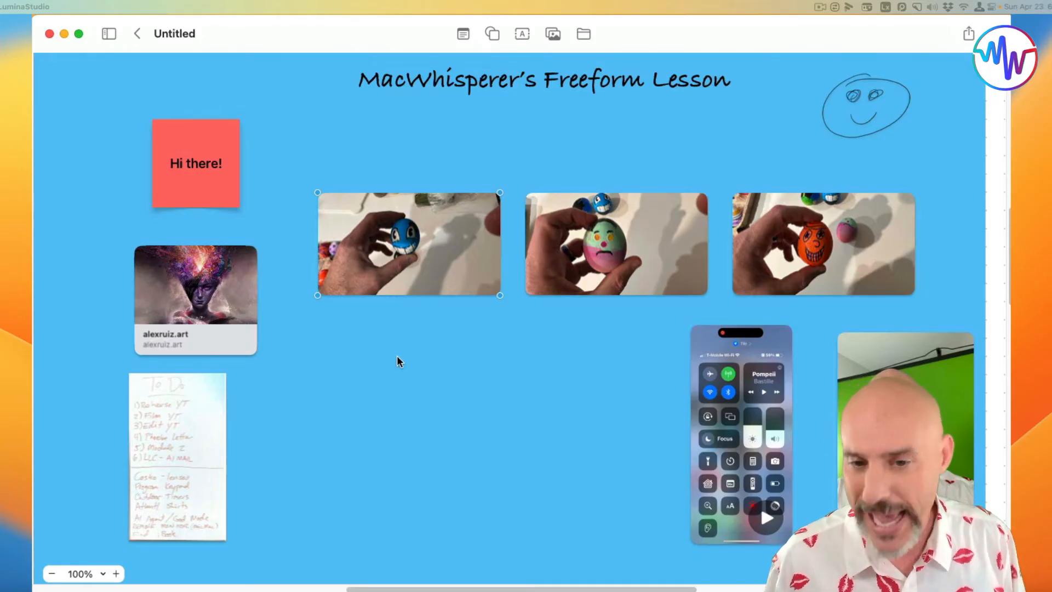
{"action": "left_click_drag", "start_coordinate": [411, 387], "coordinate": [423, 325]}
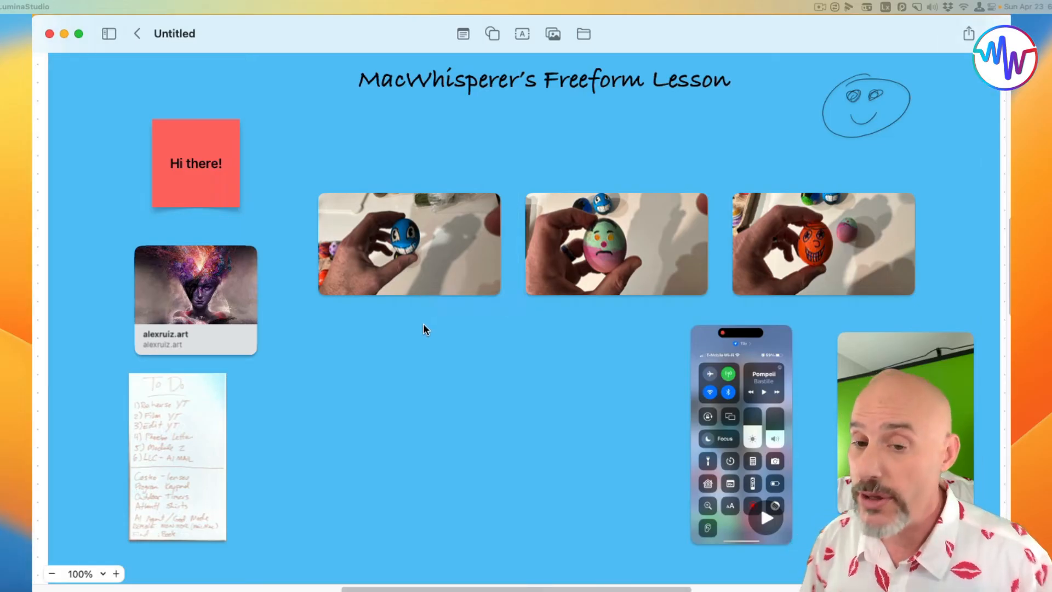
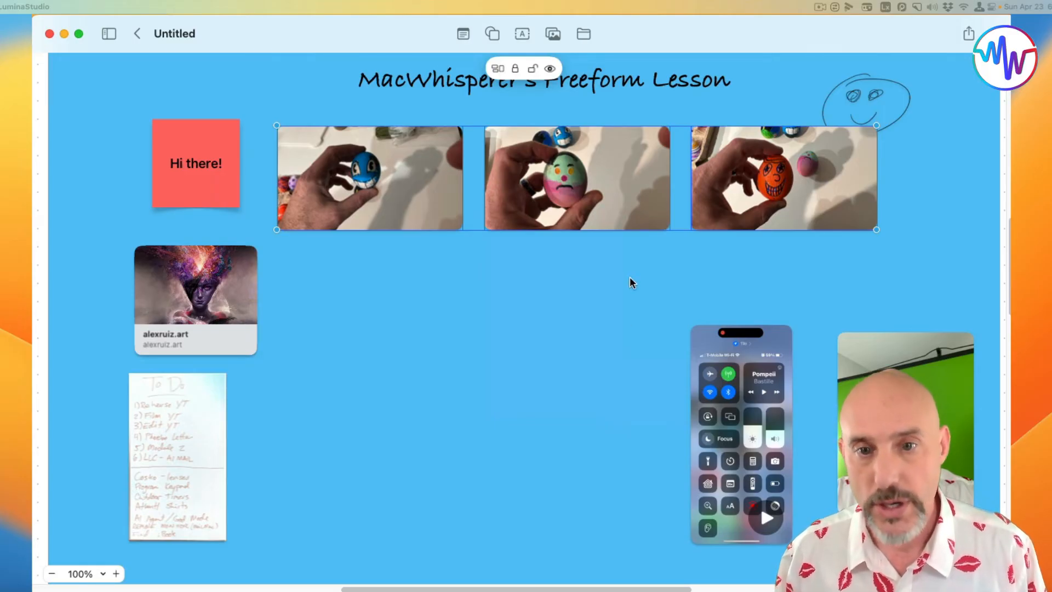
{"action": "left_click_drag", "start_coordinate": [618, 216], "coordinate": [616, 273]}
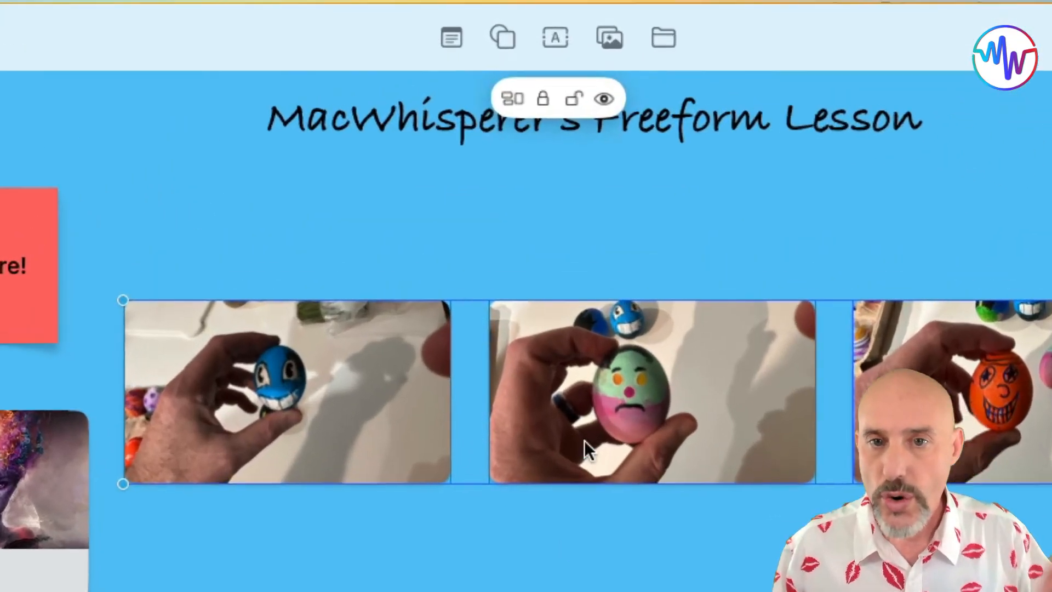
{"action": "left_click", "coordinate": [616, 39]}
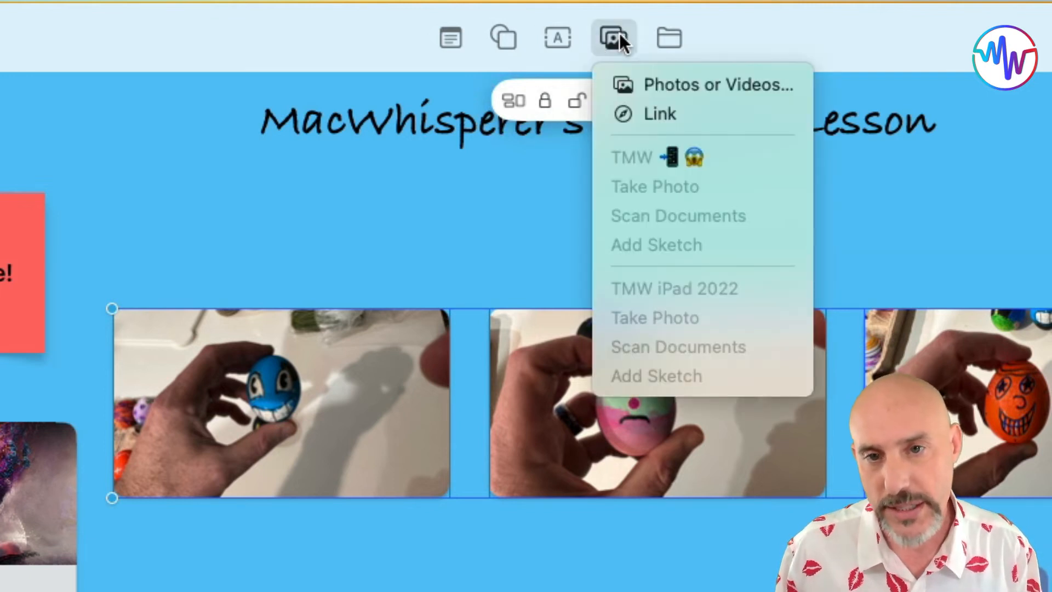
{"action": "left_click", "coordinate": [668, 36]}
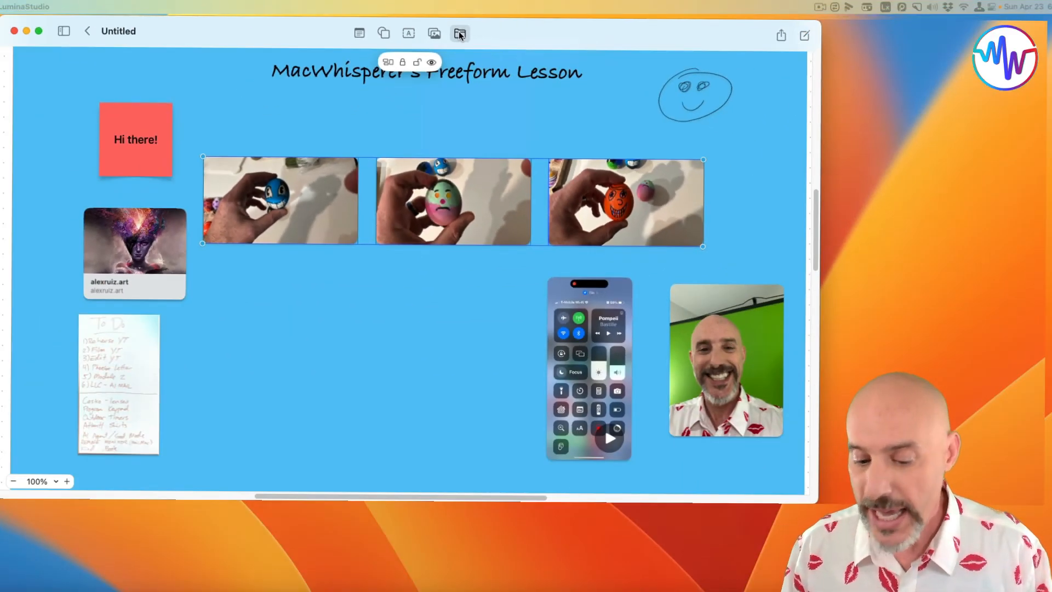
Switch to Safari and add the allrecipes link "20 Light and Delicious Pasta Recipes for Spring" to the board below the first egg photo
{"action": "left_click_drag", "start_coordinate": [597, 500], "coordinate": [707, 54]}
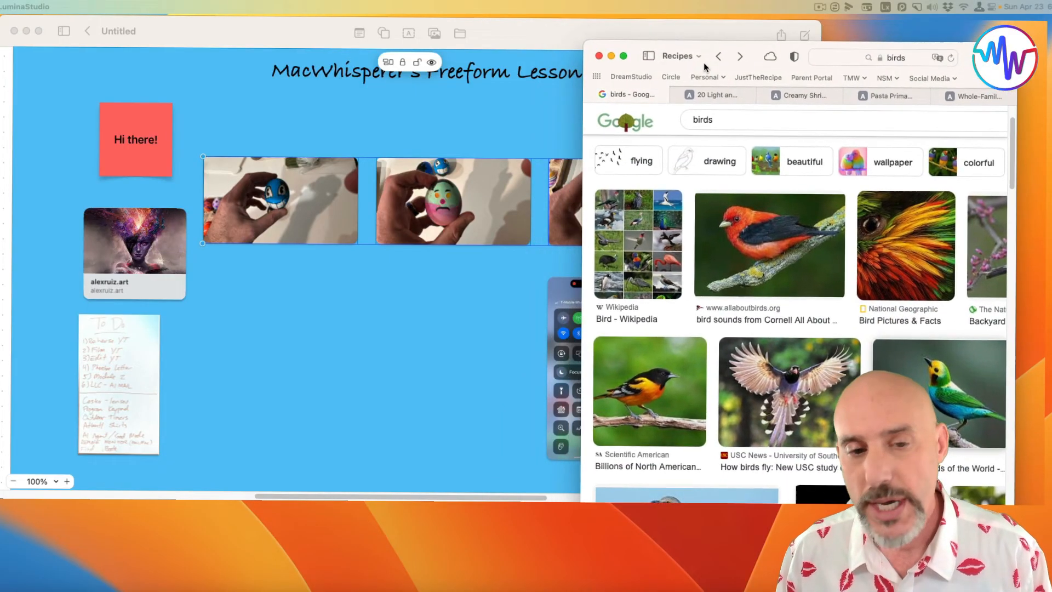
{"action": "left_click", "coordinate": [725, 97]}
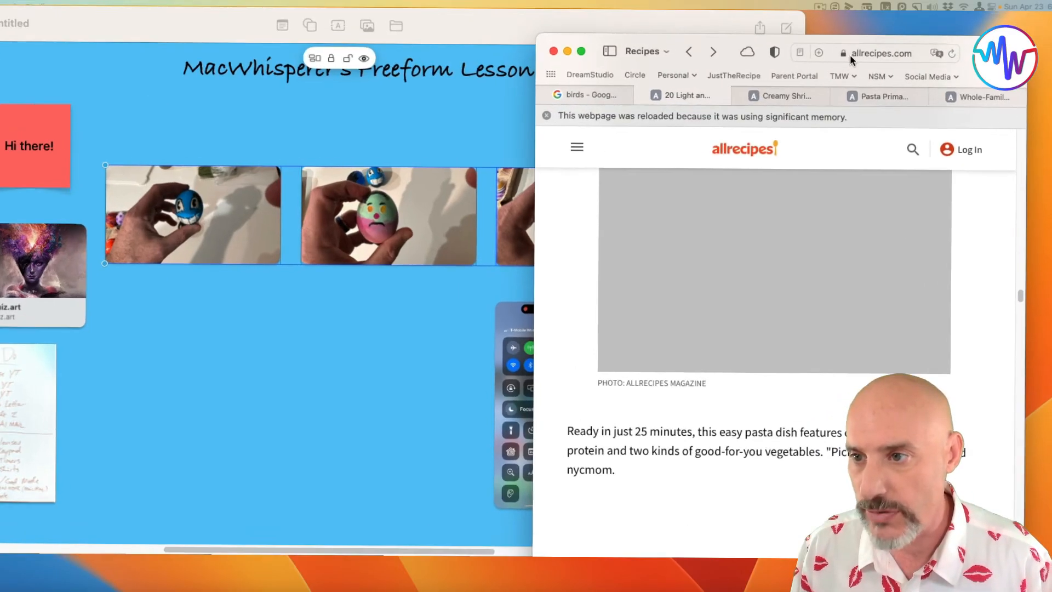
{"action": "left_click", "coordinate": [875, 59]}
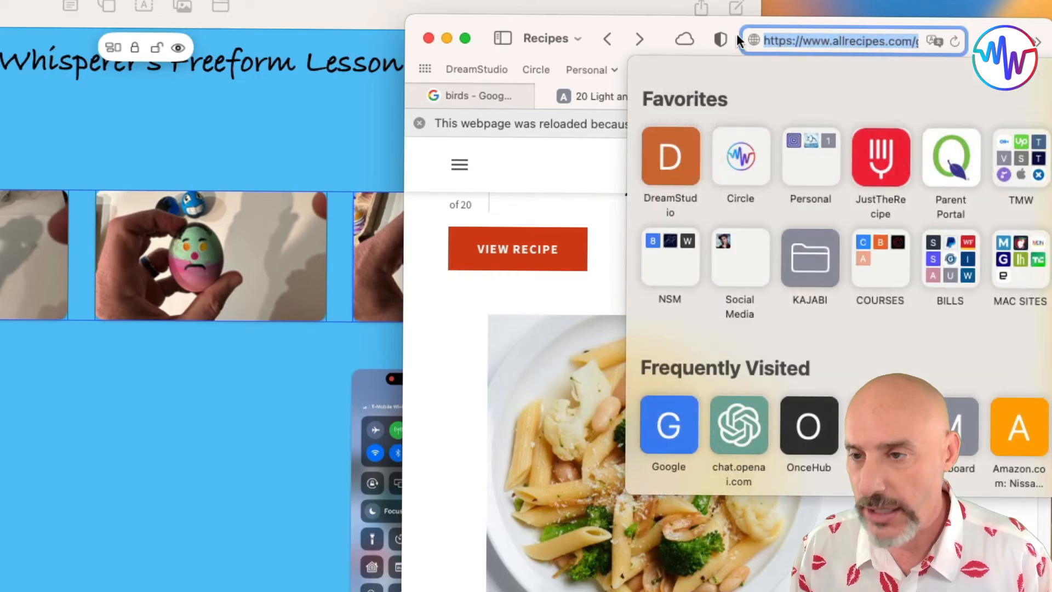
{"action": "left_click_drag", "start_coordinate": [748, 37], "coordinate": [123, 330]}
{"action": "left_click_drag", "start_coordinate": [306, 277], "coordinate": [138, 364]}
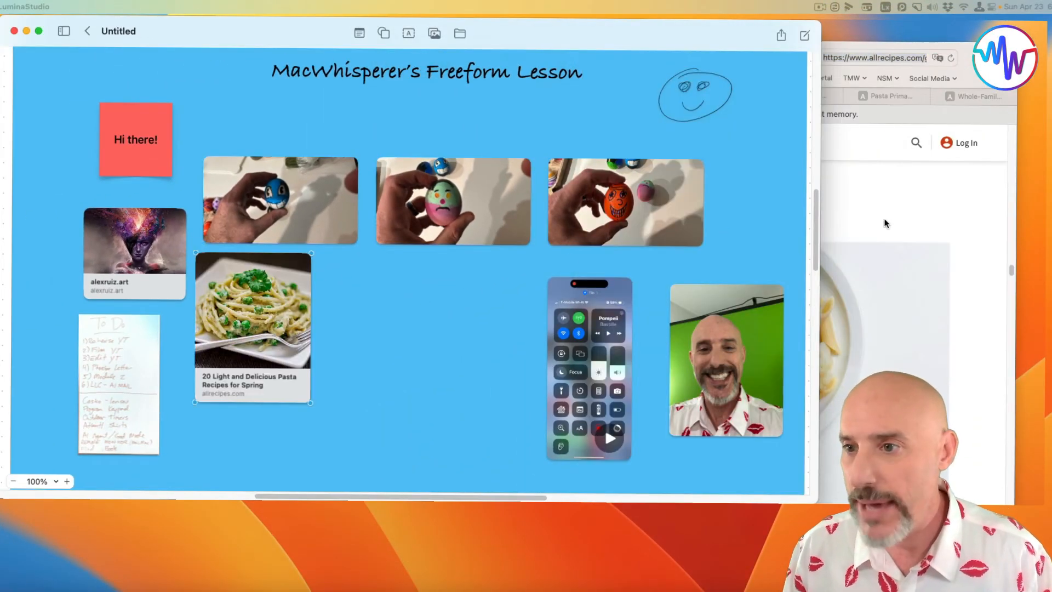
Add the allrecipes link "Creamy Shrimp Pasta Primavera" from Safari to the board beside the first recipe card
{"action": "left_click", "coordinate": [886, 222]}
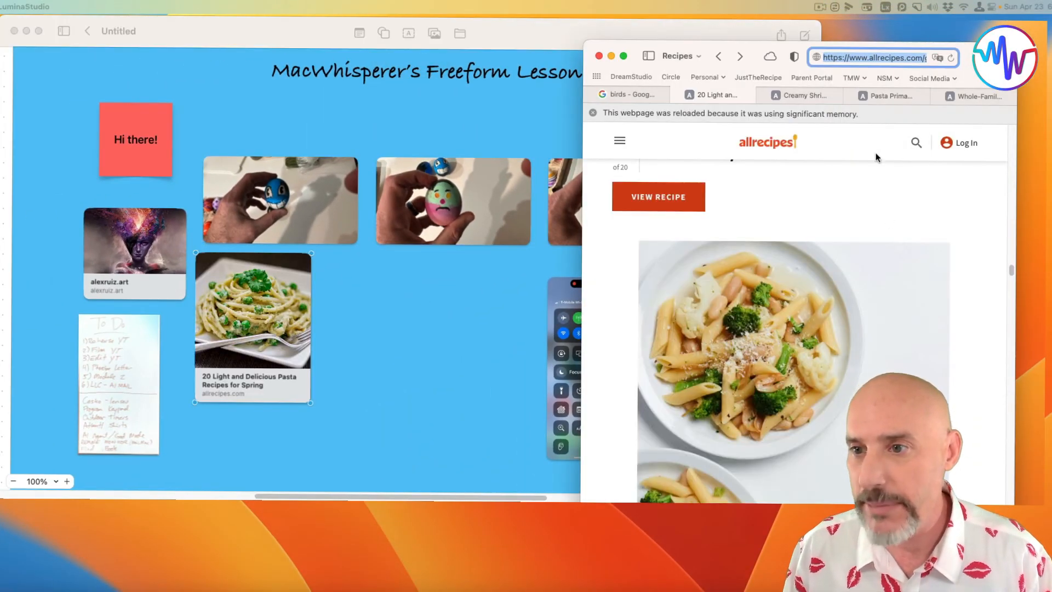
{"action": "left_click", "coordinate": [818, 95]}
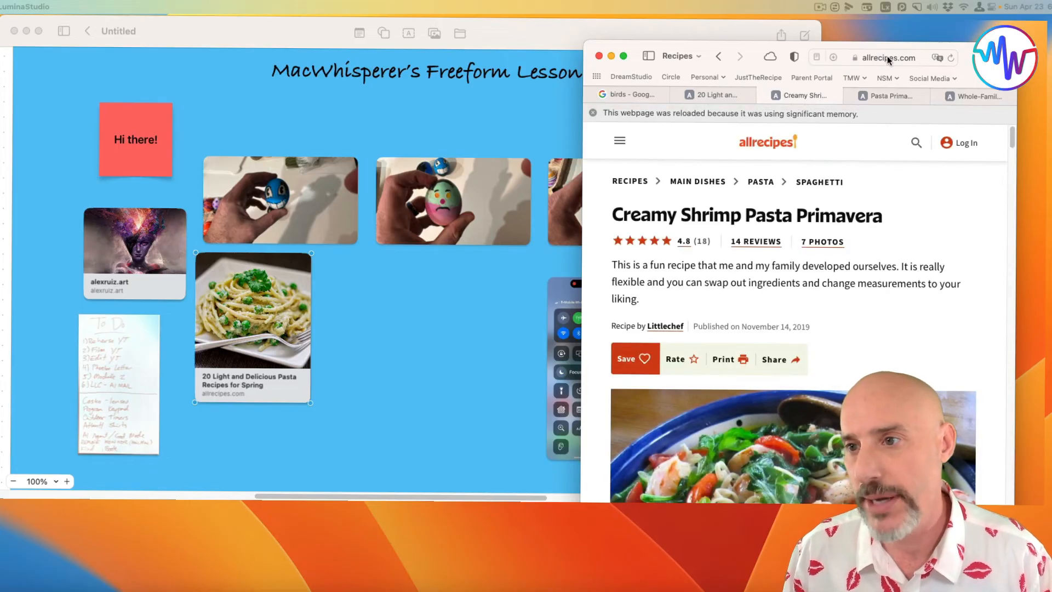
{"action": "left_click", "coordinate": [837, 56]}
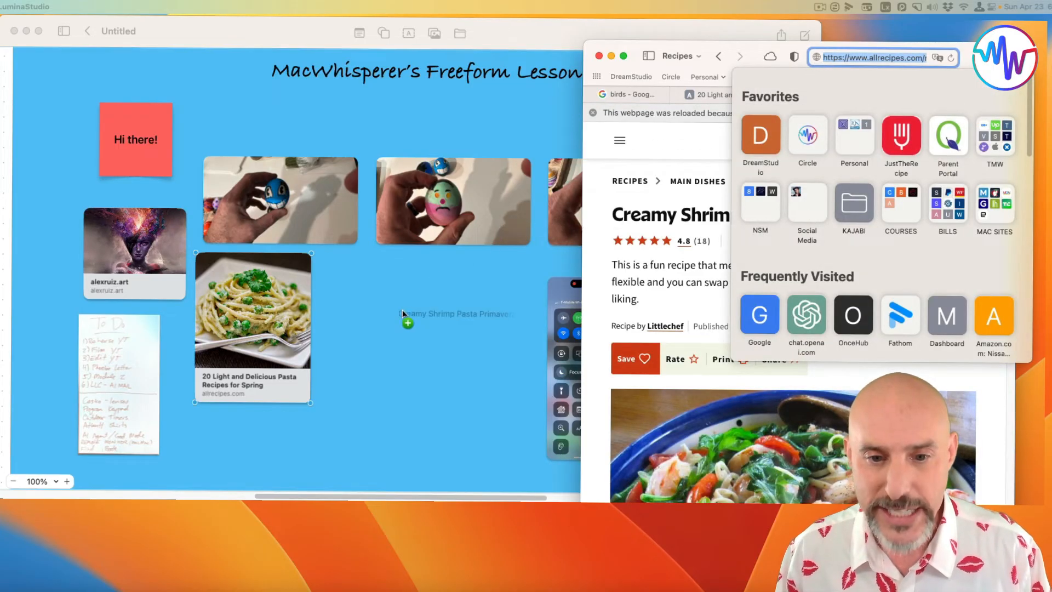
{"action": "left_click", "coordinate": [386, 325]}
{"action": "key", "text": "super+v"}
Add the allrecipes link "Pasta Primavera with Cauliflower Sauce" from Safari to the right of the shrimp pasta card
{"action": "left_click", "coordinate": [940, 248]}
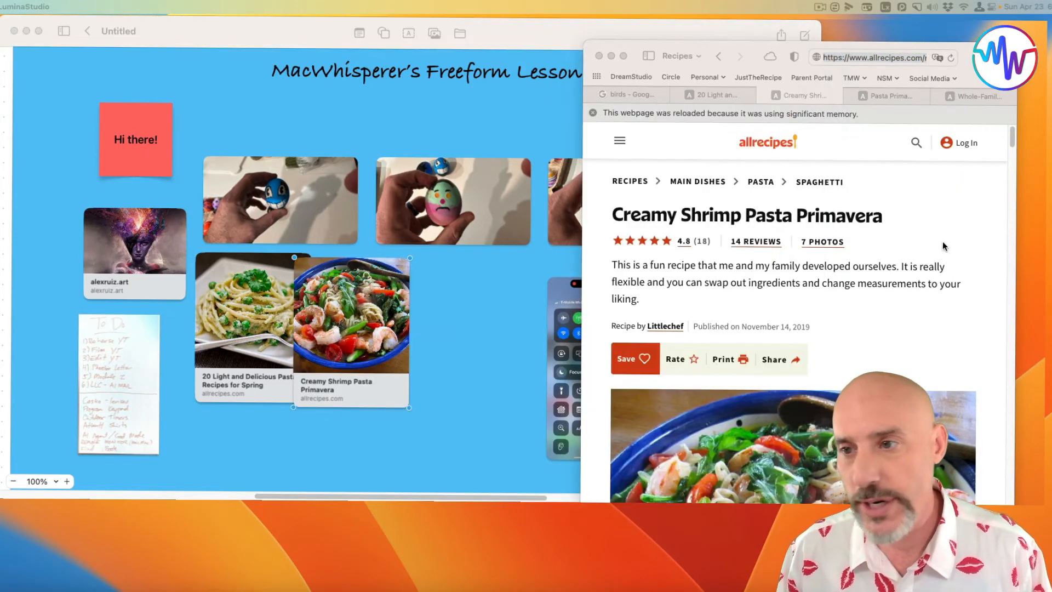
{"action": "left_click", "coordinate": [880, 99]}
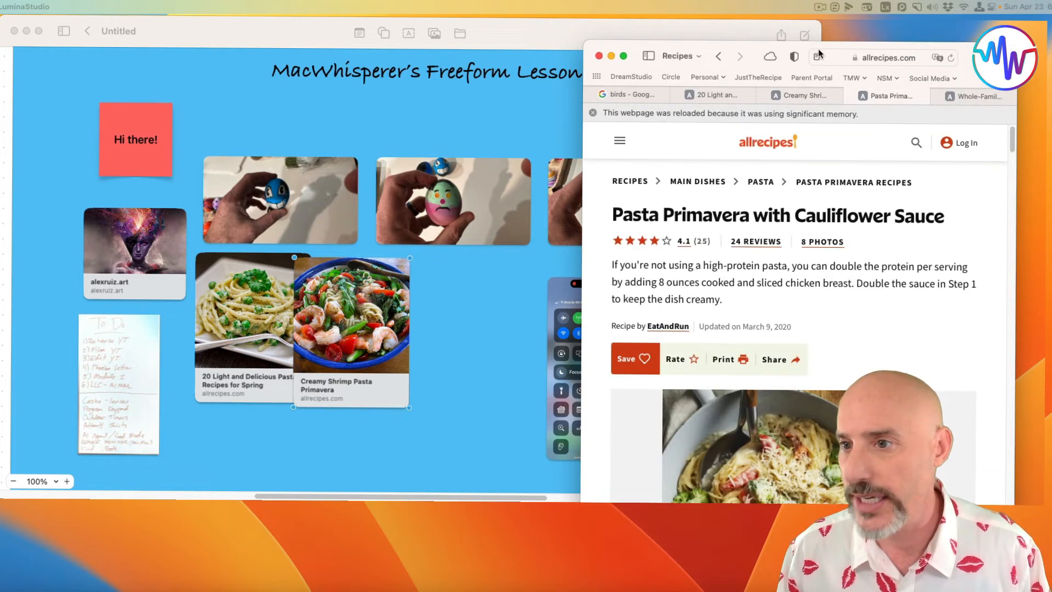
{"action": "left_click", "coordinate": [847, 58]}
{"action": "left_click_drag", "start_coordinate": [855, 58], "coordinate": [453, 320]}
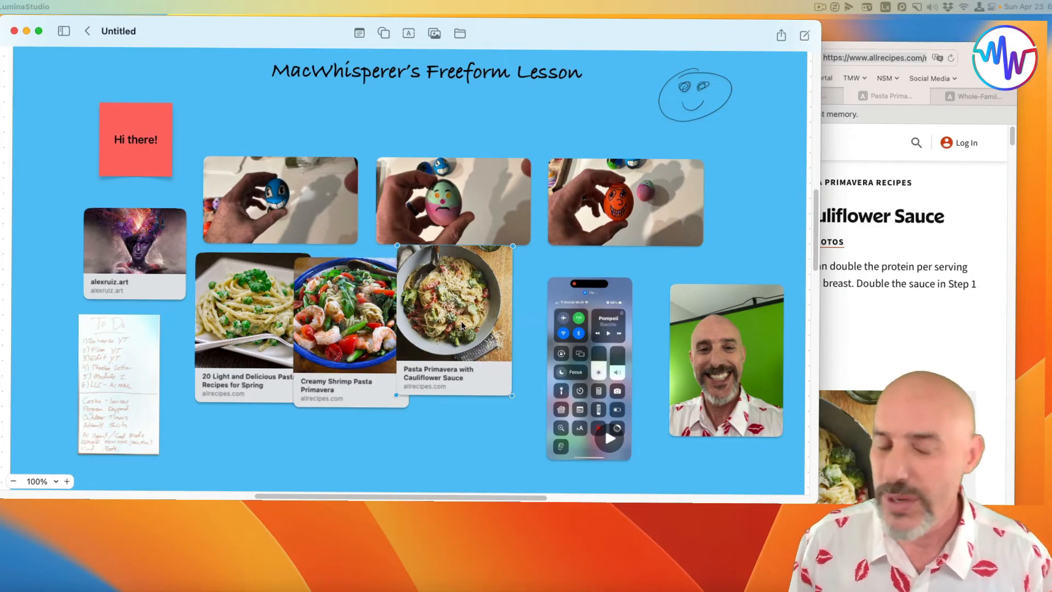
Add the photo of the bird with spread wings from the Google "birds" results to the board below the recipe cards
{"action": "scroll", "coordinate": [462, 325], "scroll_direction": "down", "scroll_amount": 5}
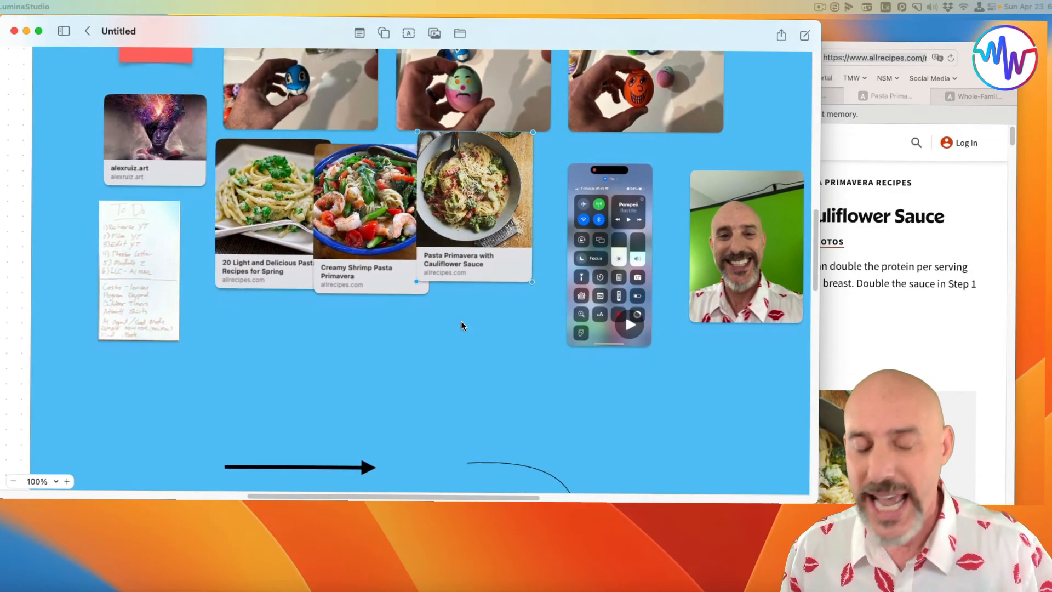
{"action": "left_click", "coordinate": [932, 339]}
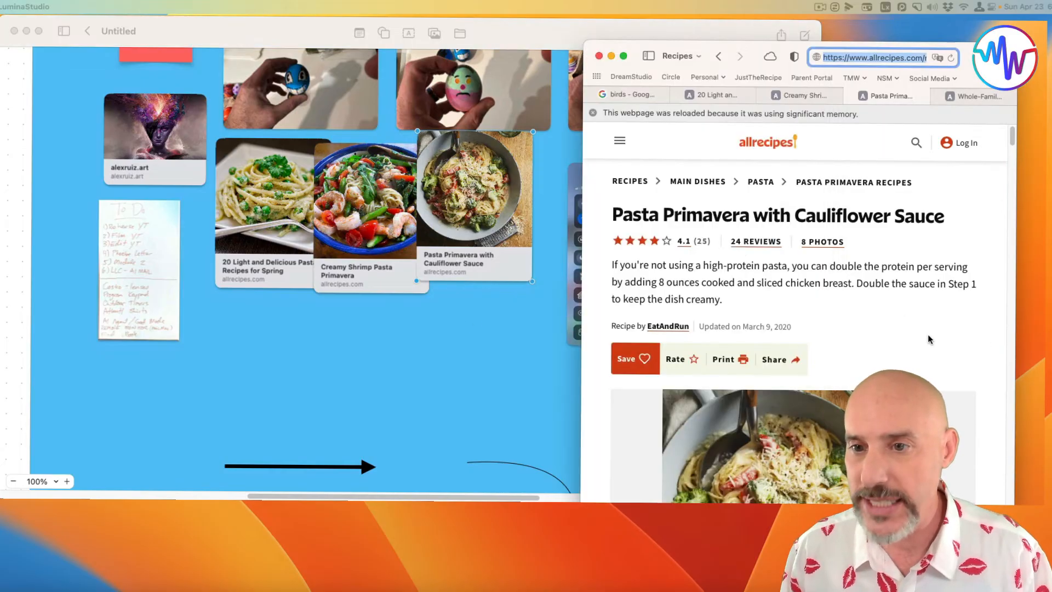
{"action": "left_click", "coordinate": [627, 94]}
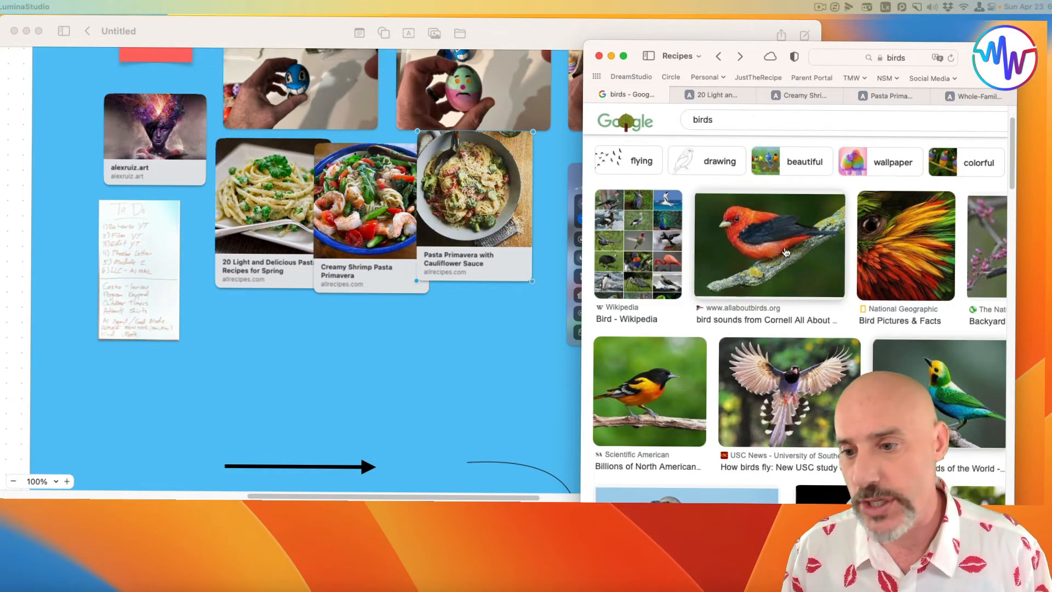
{"action": "left_click_drag", "start_coordinate": [789, 395], "coordinate": [234, 352]}
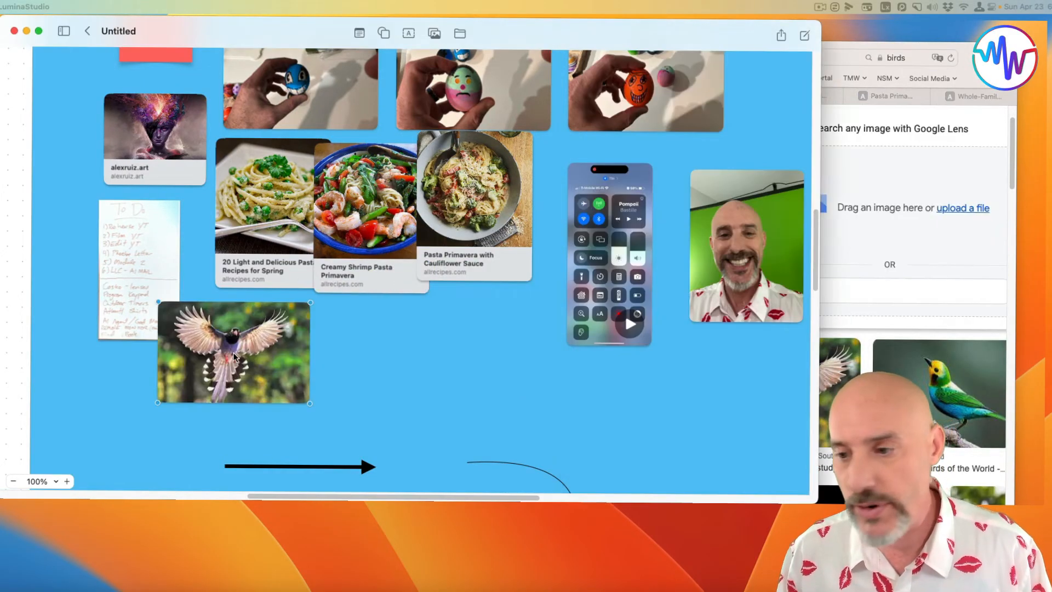
Add the bald eagle and gray perched bird photos from the image results, arranged in a row beside the spread-winged bird
{"action": "scroll", "coordinate": [877, 411], "scroll_direction": "down", "scroll_amount": 2}
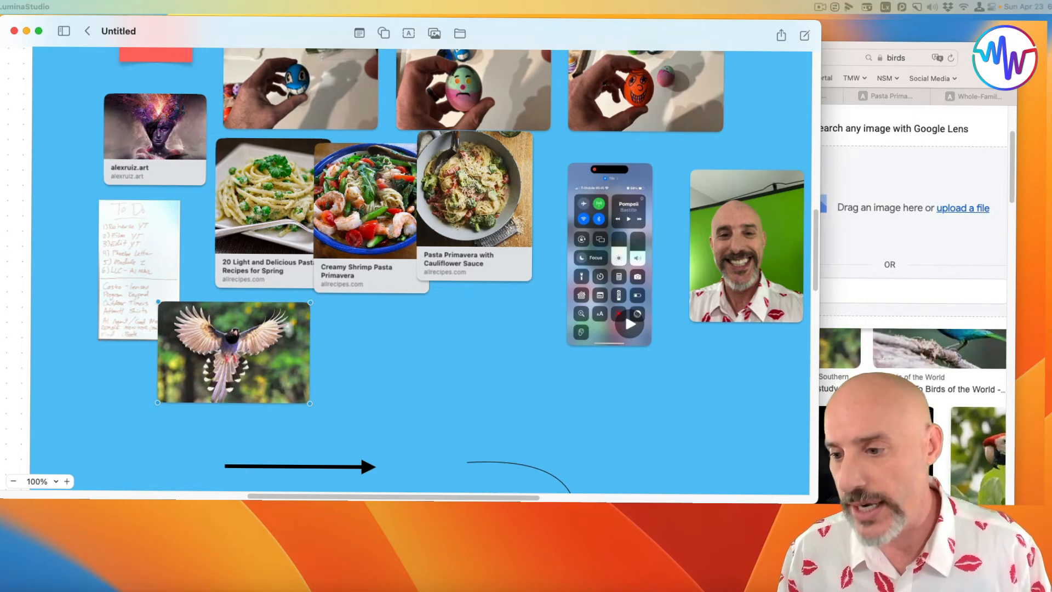
{"action": "left_click", "coordinate": [876, 411]}
{"action": "left_click_drag", "start_coordinate": [817, 432], "coordinate": [420, 378]}
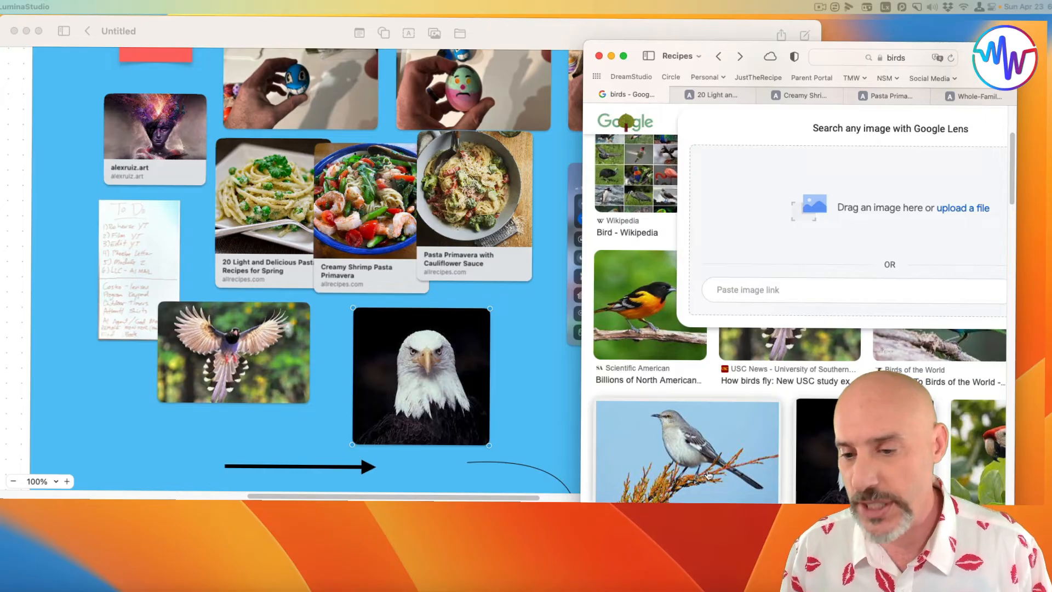
{"action": "left_click_drag", "start_coordinate": [708, 474], "coordinate": [479, 422]}
{"action": "left_click_drag", "start_coordinate": [377, 419], "coordinate": [349, 423]}
Add the 2023 board file and 5 Step Course.pdf from the Finder's Freeform folder to the board below the bird photos
{"action": "scroll", "coordinate": [650, 565], "scroll_direction": "up", "scroll_amount": 4}
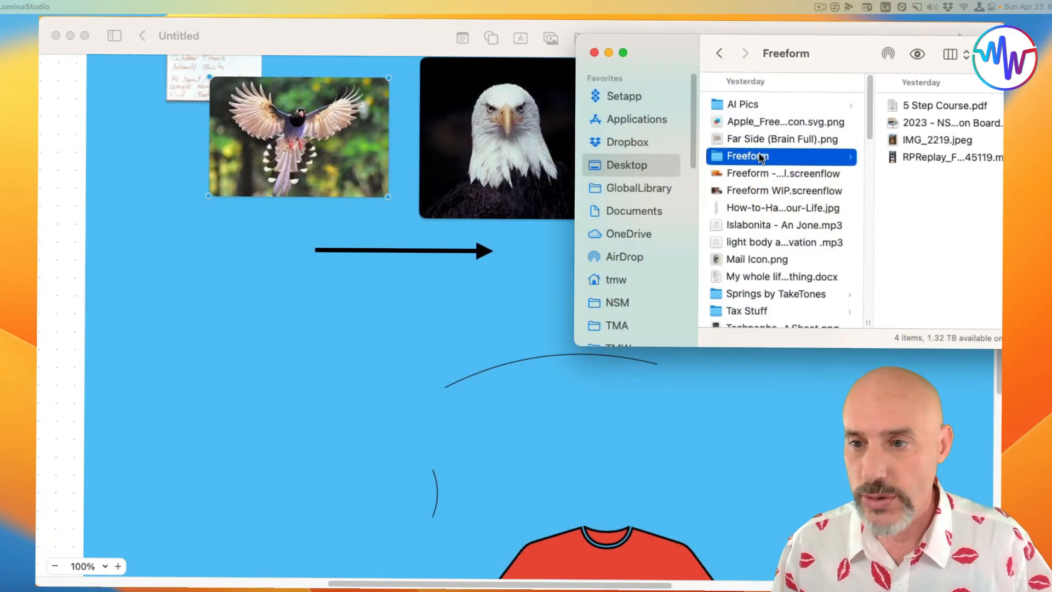
{"action": "left_click_drag", "start_coordinate": [932, 122], "coordinate": [241, 364]}
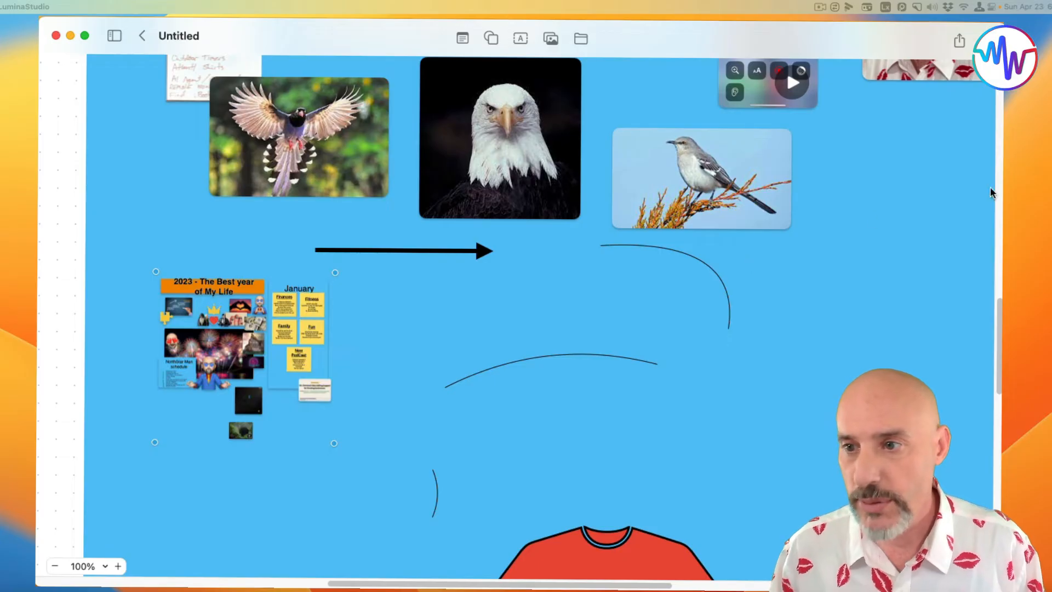
{"action": "left_click", "coordinate": [982, 120]}
{"action": "left_click_drag", "start_coordinate": [967, 107], "coordinate": [893, 425]}
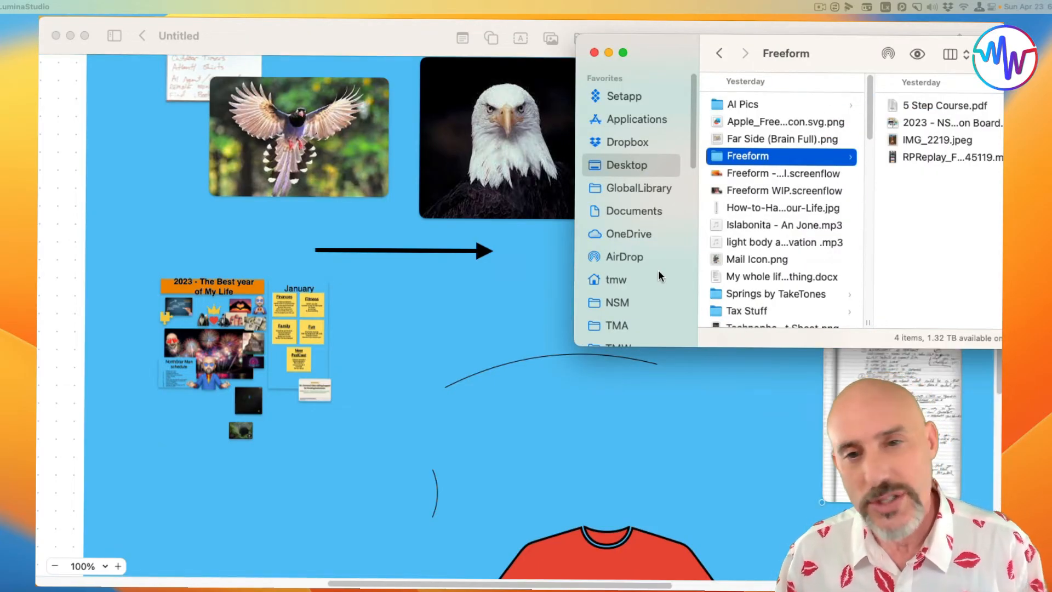
Close the Finder window, and view the board's file insertion dialog and its media insertion options
{"action": "left_click", "coordinate": [593, 53]}
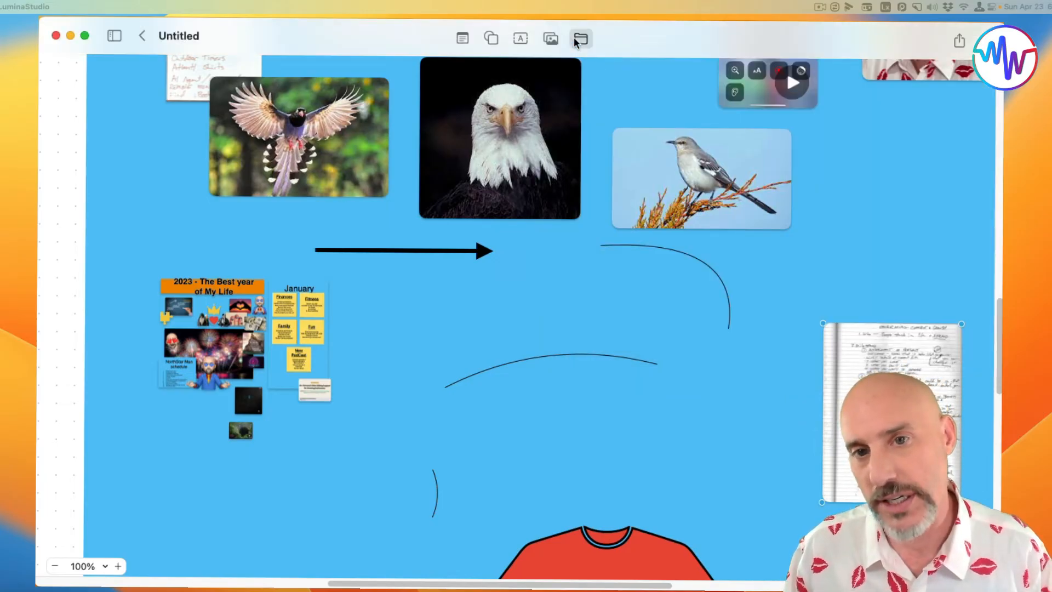
{"action": "left_click", "coordinate": [580, 40]}
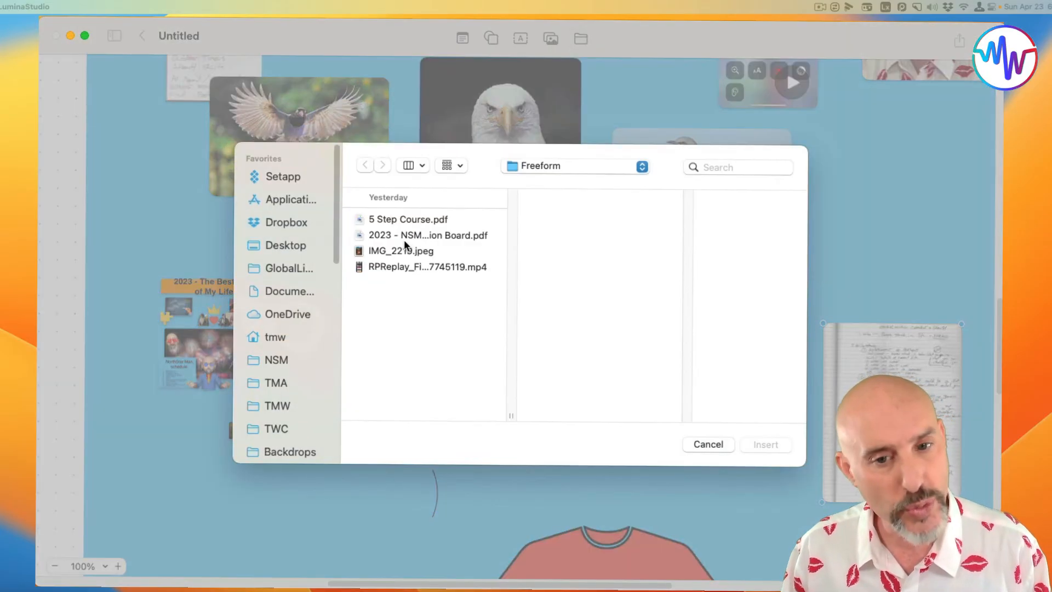
{"action": "left_click", "coordinate": [719, 447]}
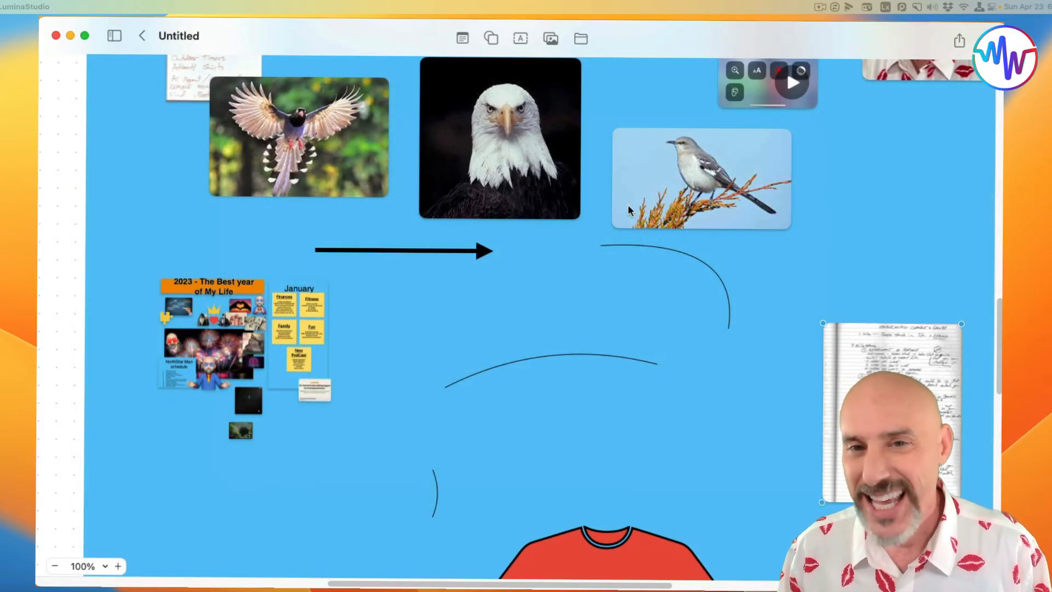
{"action": "left_click", "coordinate": [551, 39]}
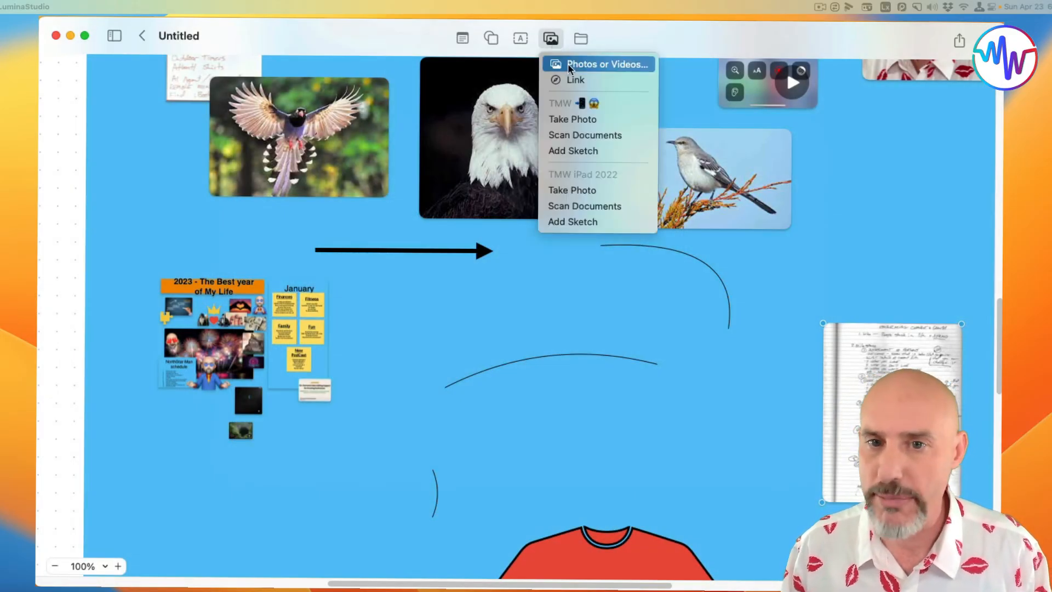
{"action": "left_click", "coordinate": [651, 42]}
{"action": "key", "text": "super+Tab"}
{"action": "key", "text": "super+m"}
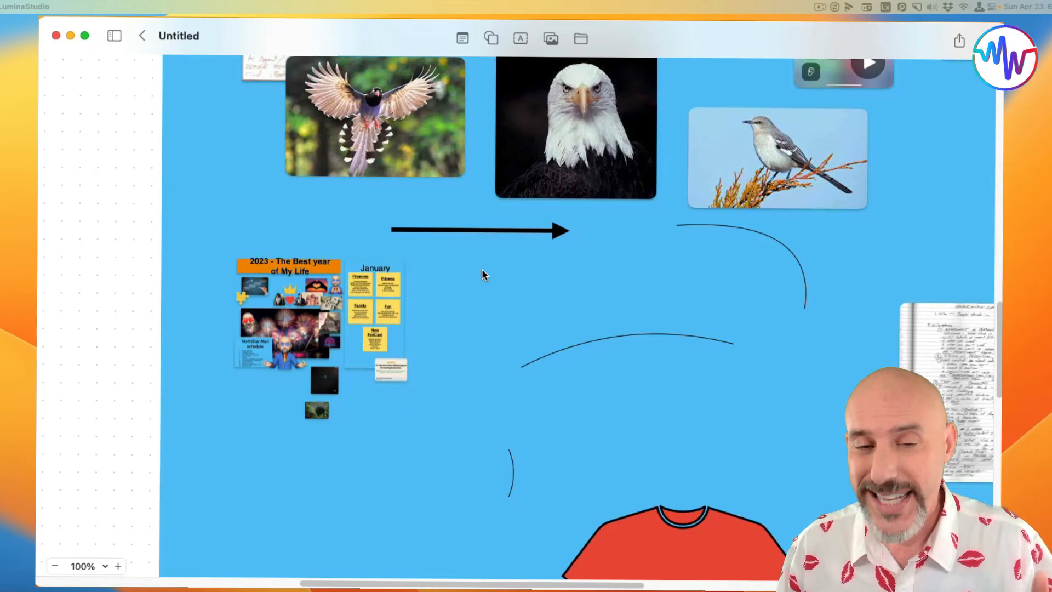
Move the blue egg photo up so it sits clear above the recipe cards
{"action": "scroll", "coordinate": [481, 271], "scroll_direction": "up", "scroll_amount": 10}
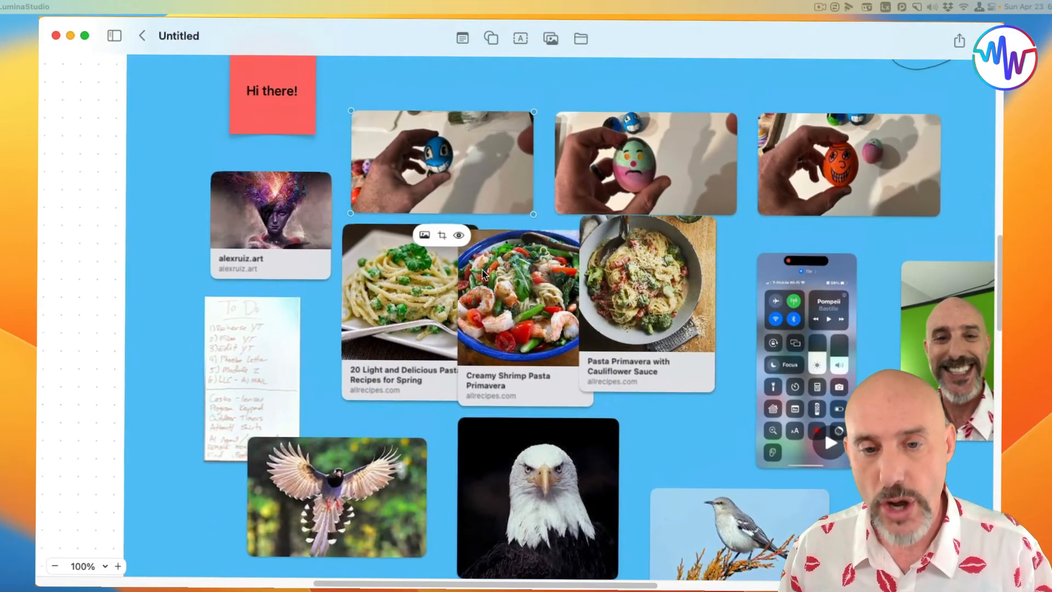
{"action": "scroll", "coordinate": [483, 274], "scroll_direction": "up", "scroll_amount": 3}
{"action": "left_click_drag", "start_coordinate": [447, 219], "coordinate": [446, 176]}
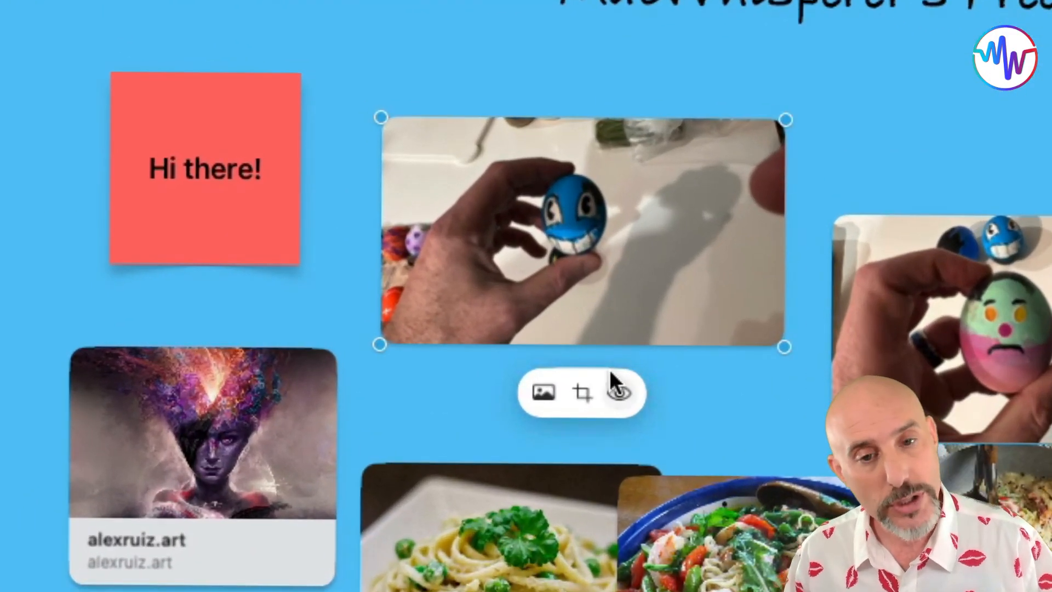
Crop the blue egg photo closely around the painted face, with the picture scaled up fully inside the mask
{"action": "left_click", "coordinate": [582, 393]}
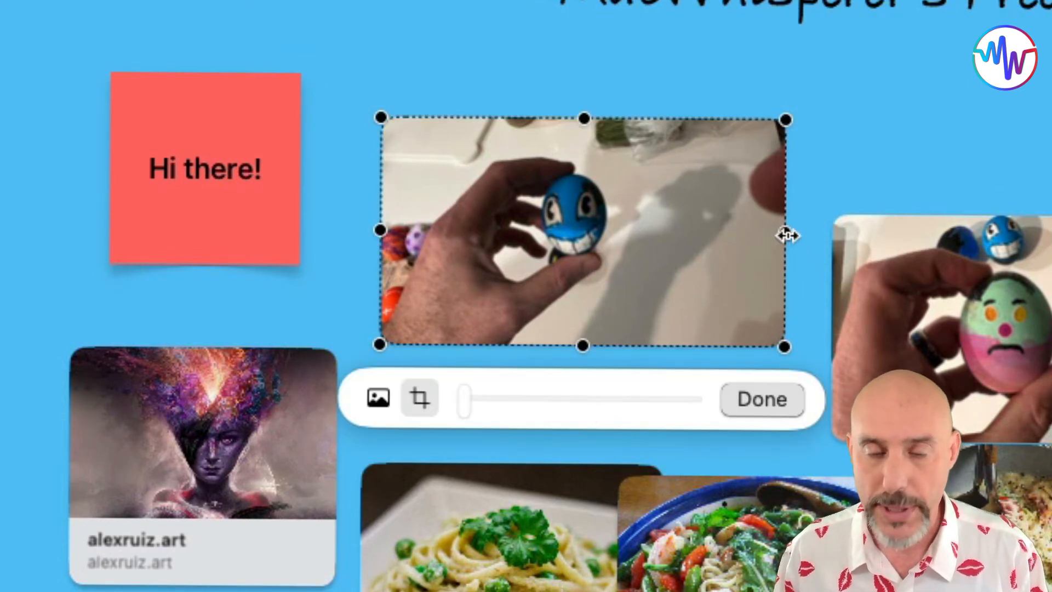
{"action": "left_click_drag", "start_coordinate": [783, 232], "coordinate": [636, 232]}
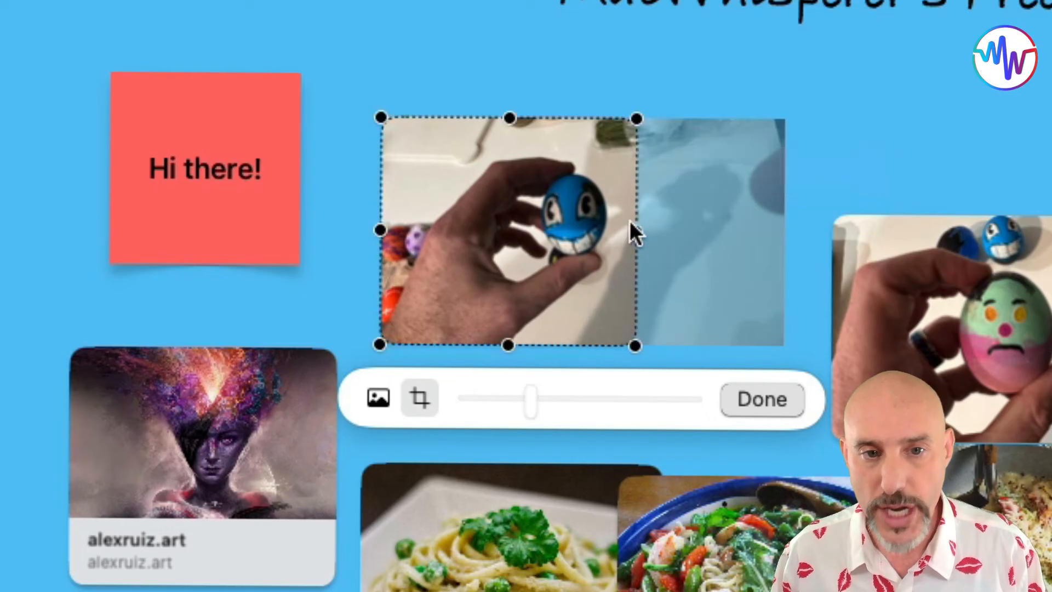
{"action": "left_click_drag", "start_coordinate": [380, 231], "coordinate": [441, 230]}
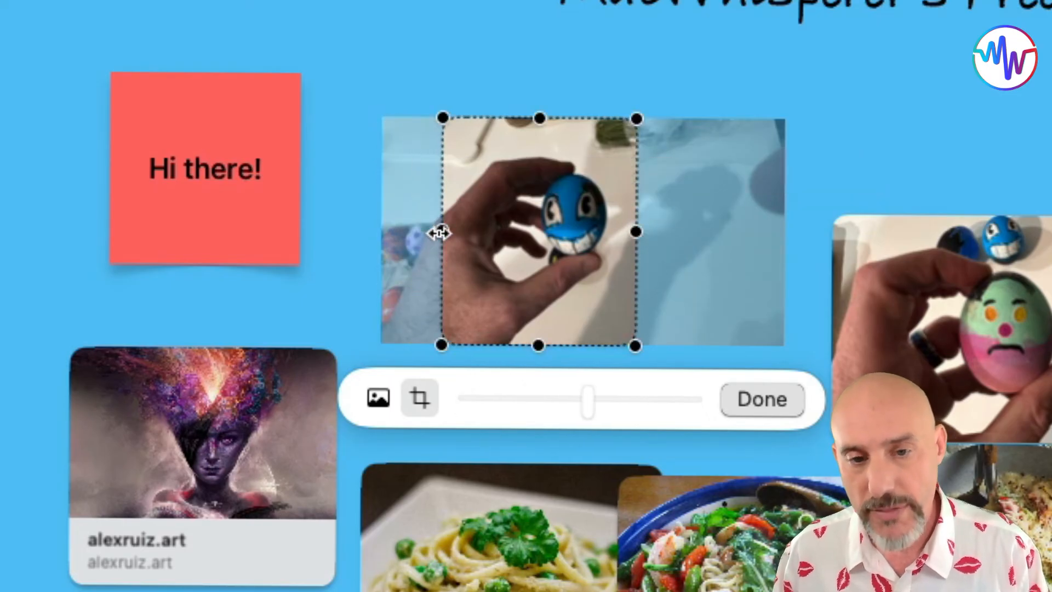
{"action": "left_click_drag", "start_coordinate": [587, 405], "coordinate": [761, 420]}
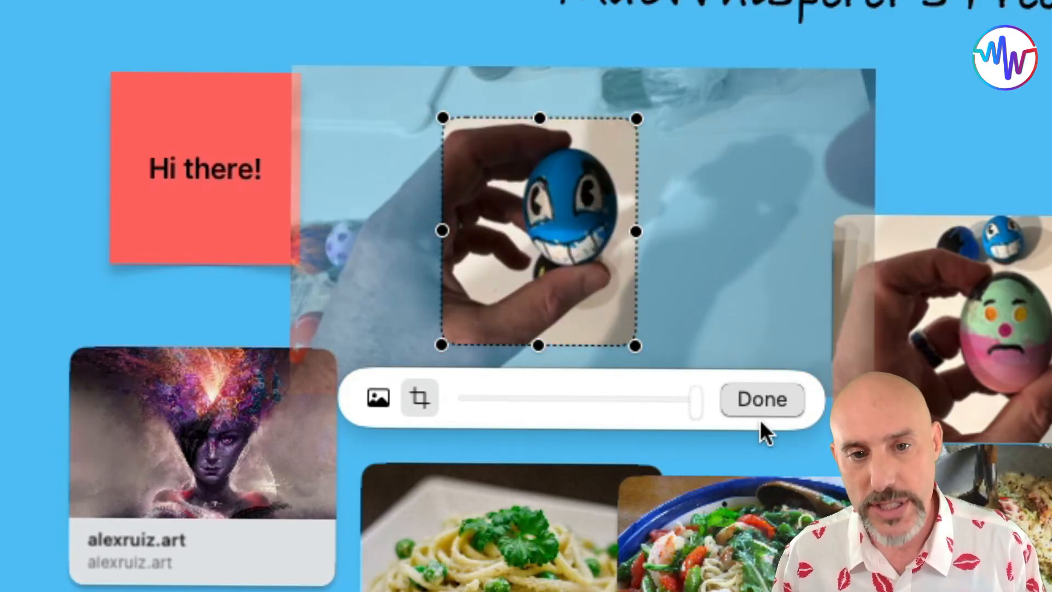
{"action": "left_click_drag", "start_coordinate": [442, 346], "coordinate": [500, 289]}
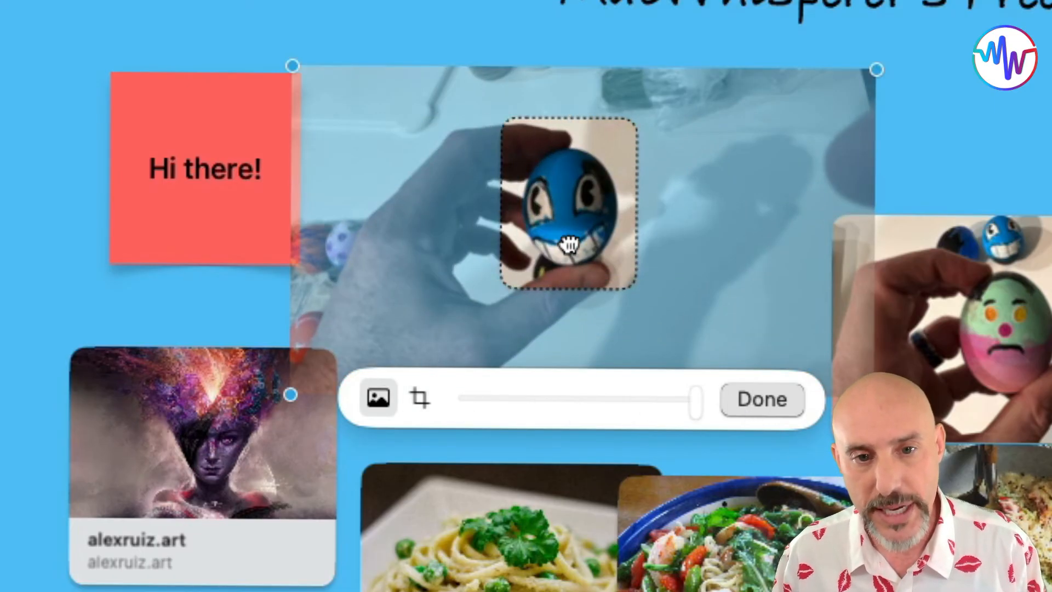
{"action": "left_click", "coordinate": [748, 400]}
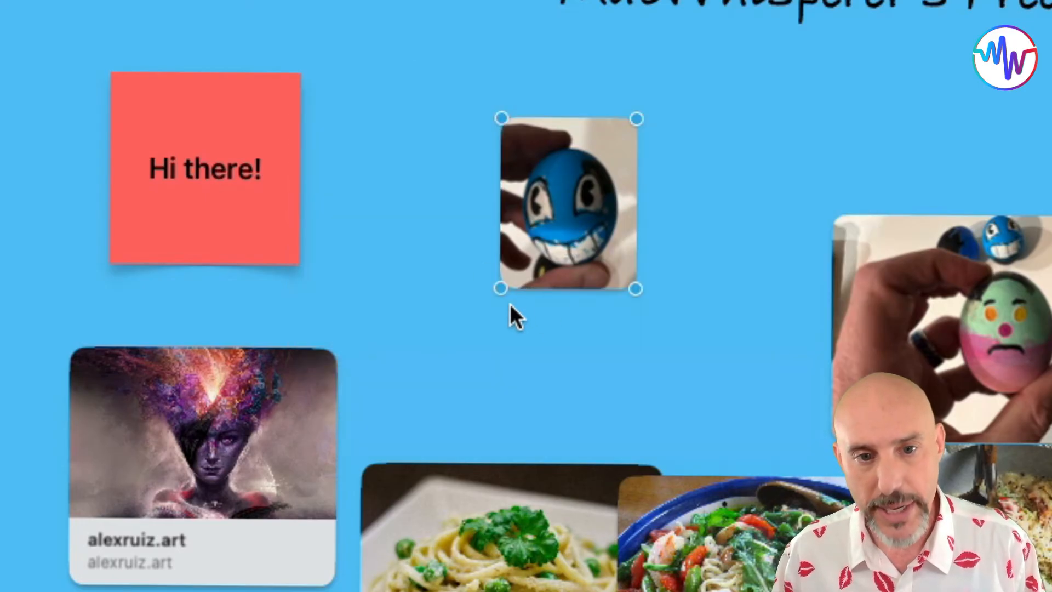
Enlarge the cropped blue egg photo beside the "Hi there!" note and shift the green and pink egg photo slightly up and left
{"action": "left_click_drag", "start_coordinate": [497, 294], "coordinate": [378, 436]}
{"action": "left_click_drag", "start_coordinate": [439, 356], "coordinate": [462, 322]}
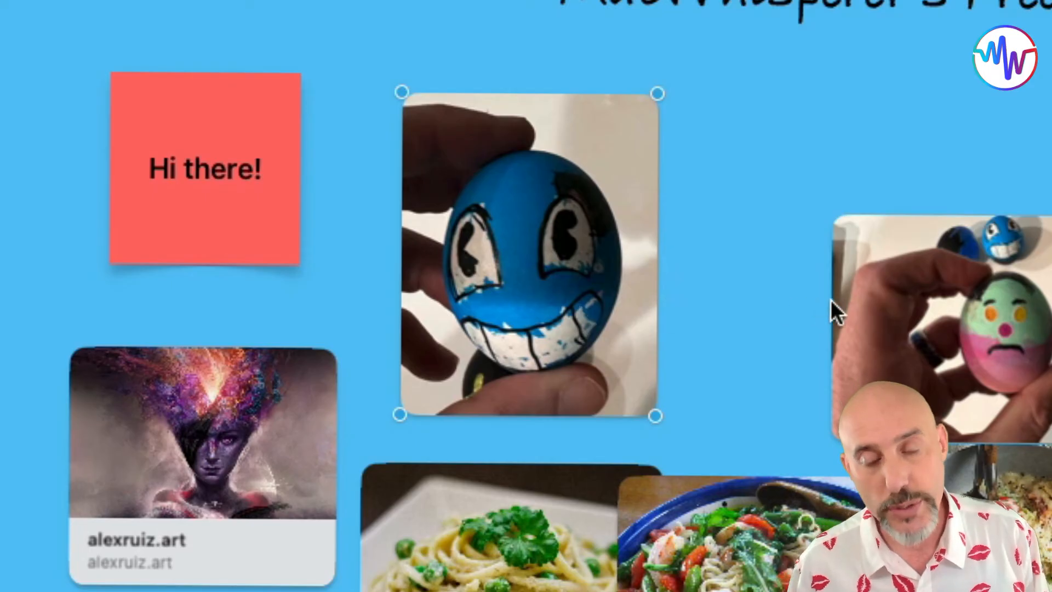
{"action": "left_click_drag", "start_coordinate": [905, 312], "coordinate": [867, 291]}
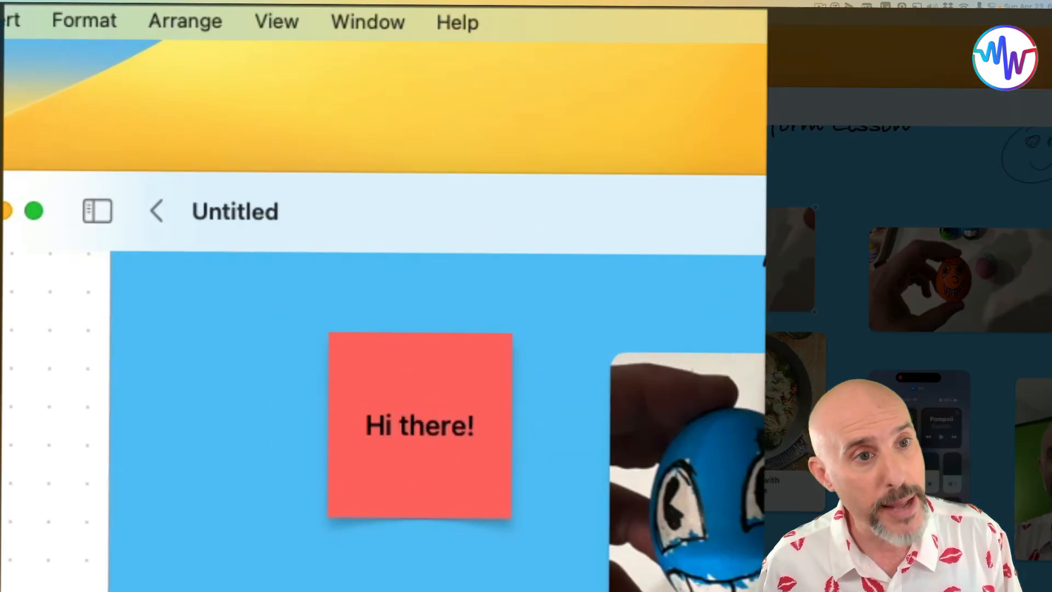
Mask the green and pink egg photo with an Oval shape, narrowed to about 103 pt wide and 150 pt high
{"action": "left_click", "coordinate": [222, 10]}
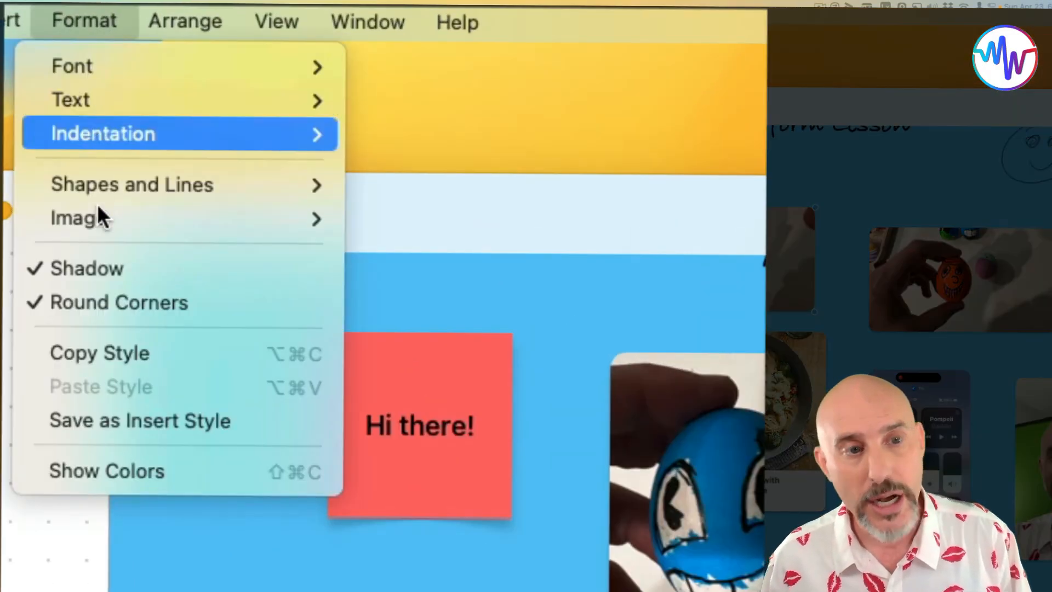
{"action": "mouse_move", "coordinate": [98, 216]}
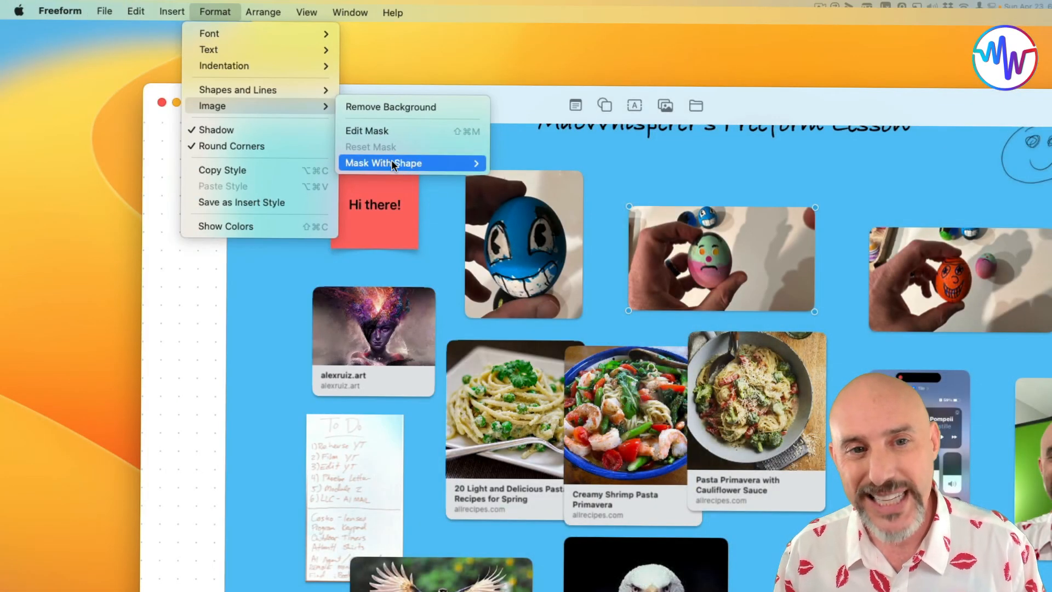
{"action": "mouse_move", "coordinate": [392, 162]}
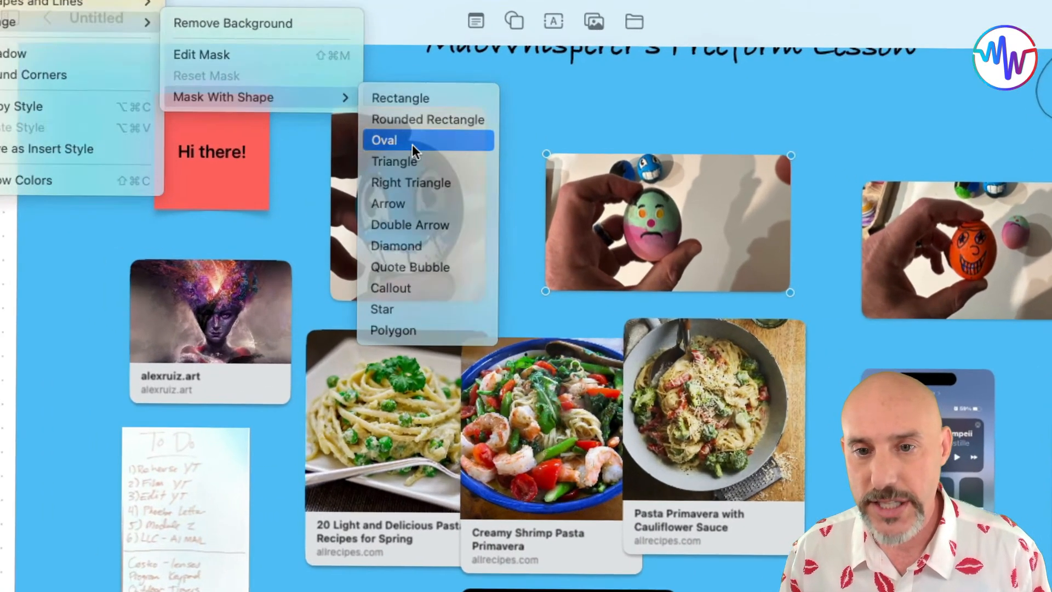
{"action": "left_click", "coordinate": [528, 198]}
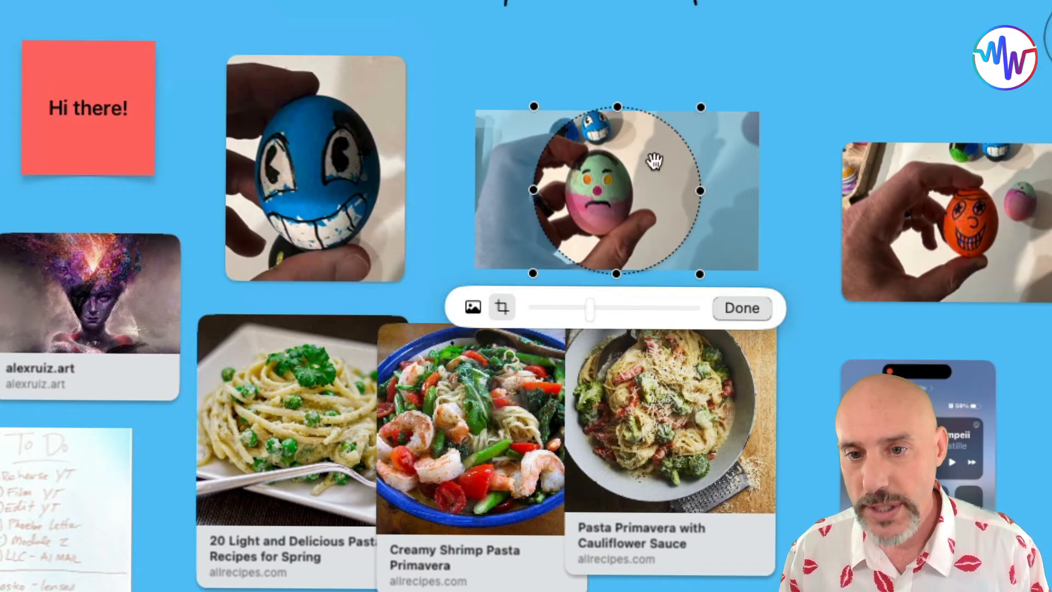
{"action": "left_click_drag", "start_coordinate": [698, 190], "coordinate": [646, 190]}
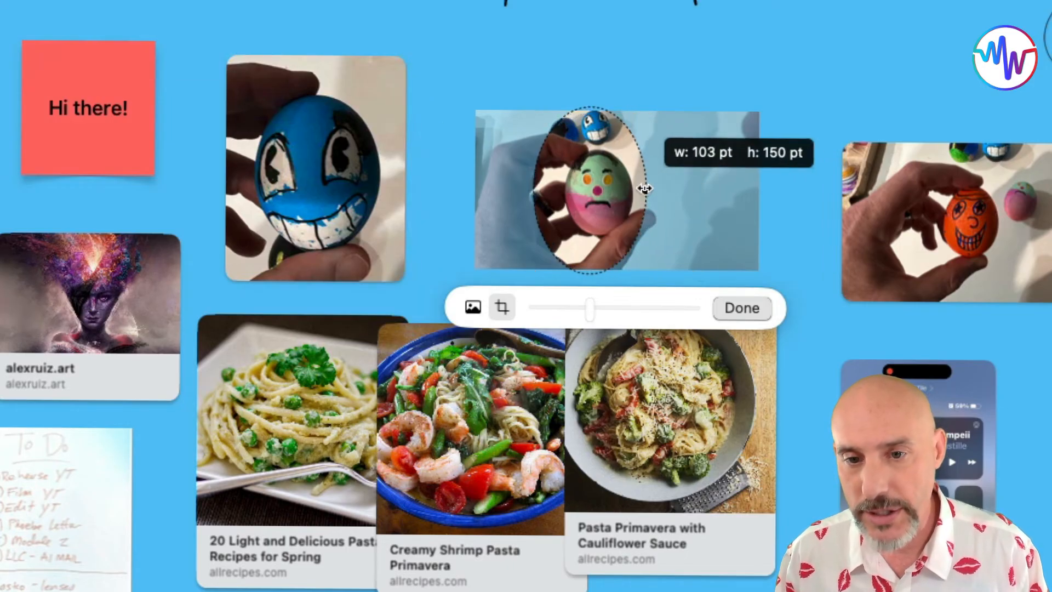
Enlarge and reposition the picture inside the oval mask so the green and pink egg fills it, and finish the masking
{"action": "left_click", "coordinate": [472, 307]}
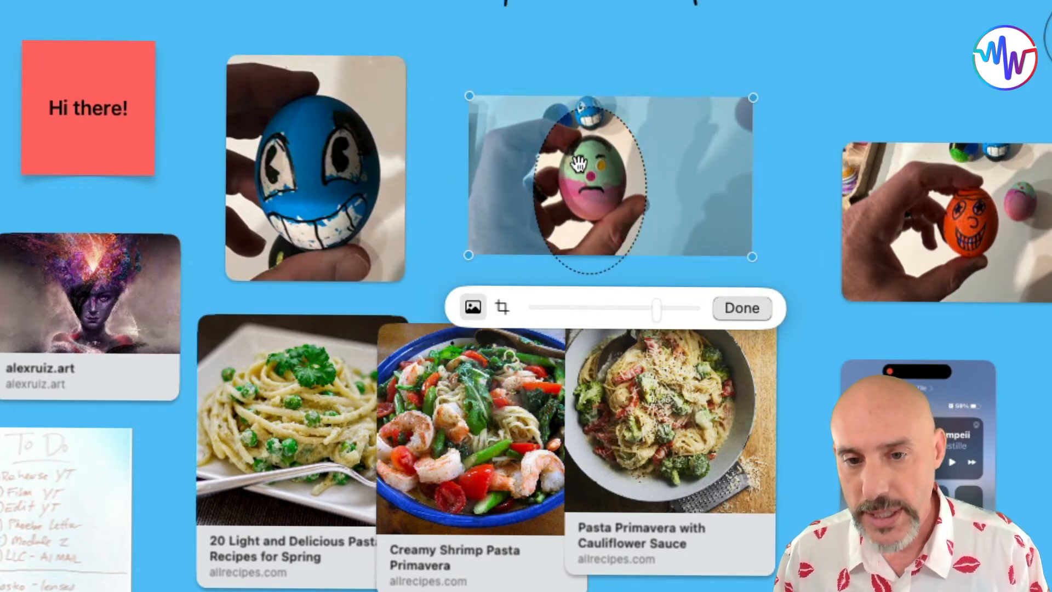
{"action": "left_click_drag", "start_coordinate": [654, 309], "coordinate": [758, 312]}
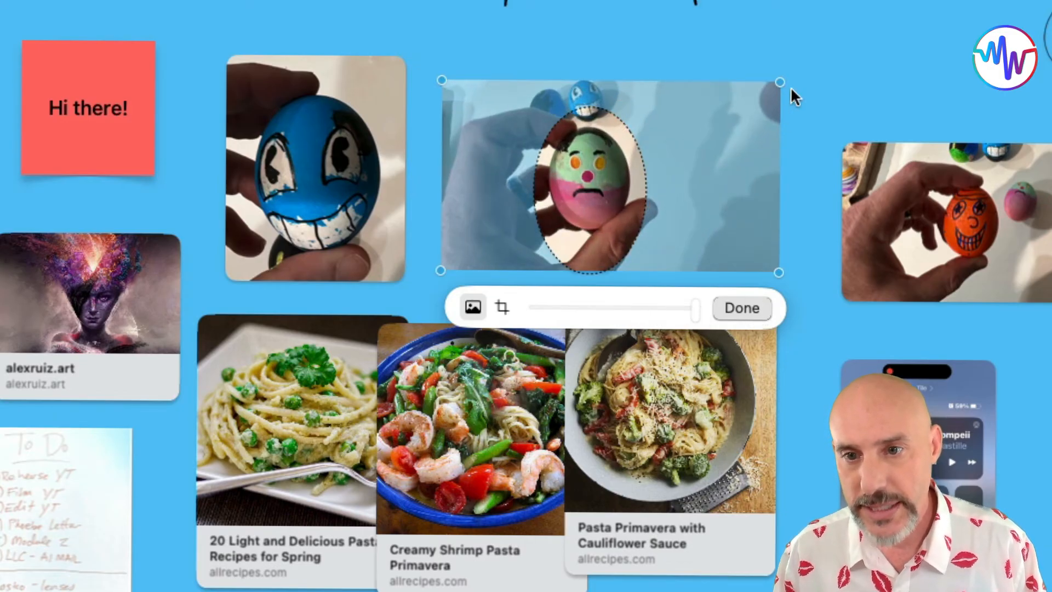
{"action": "left_click_drag", "start_coordinate": [781, 84], "coordinate": [871, 26]}
{"action": "left_click_drag", "start_coordinate": [769, 107], "coordinate": [730, 140]}
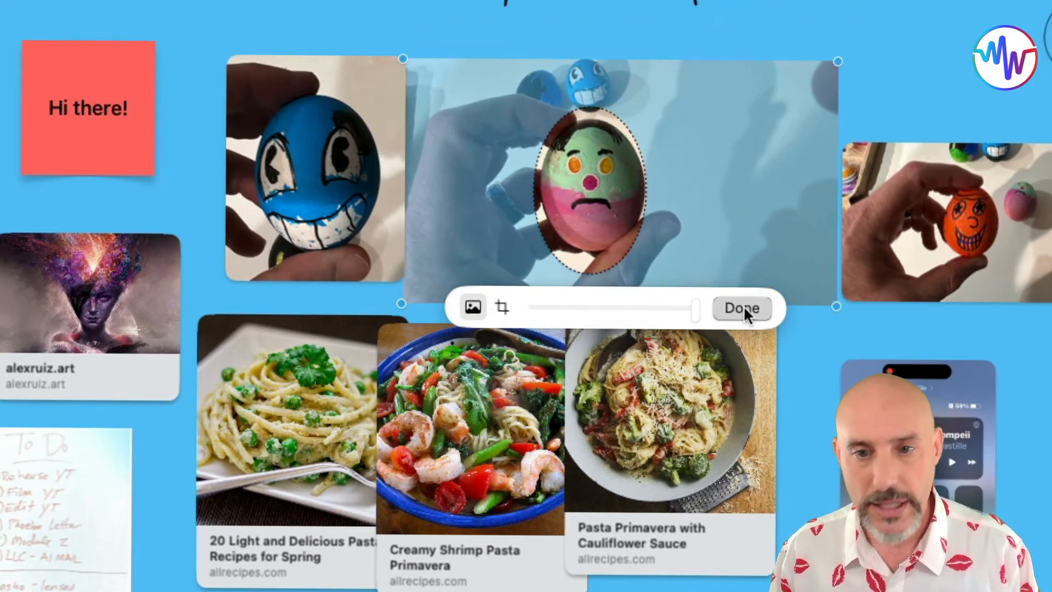
{"action": "left_click", "coordinate": [743, 306]}
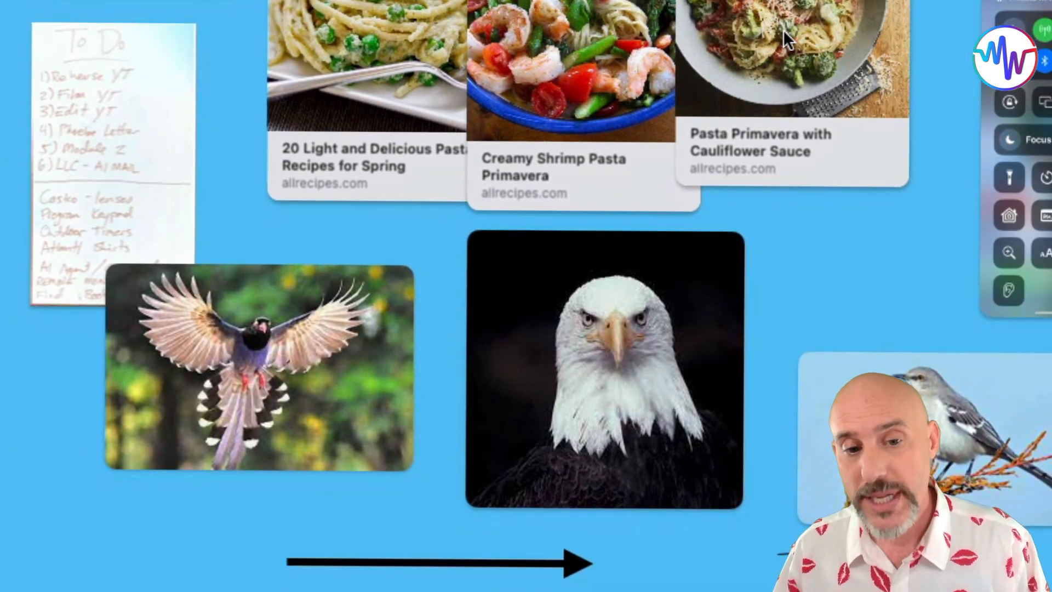
Remove the backgrounds from the spread-winged bird and bald eagle photos
{"action": "left_click", "coordinate": [225, 342]}
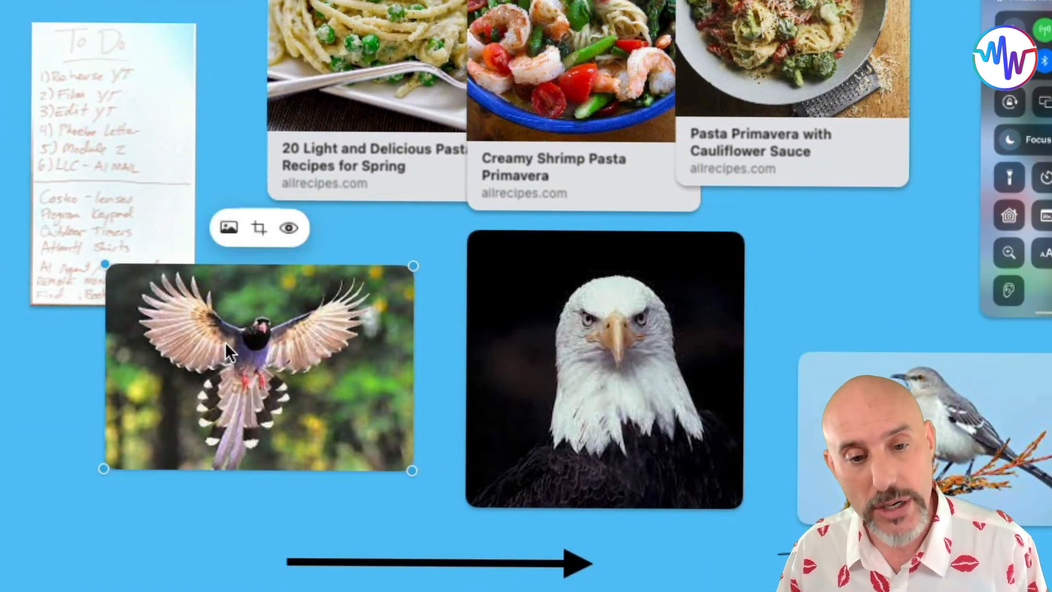
{"action": "left_click", "coordinate": [229, 228]}
{"action": "left_click", "coordinate": [218, 177]}
{"action": "left_click", "coordinate": [586, 346]}
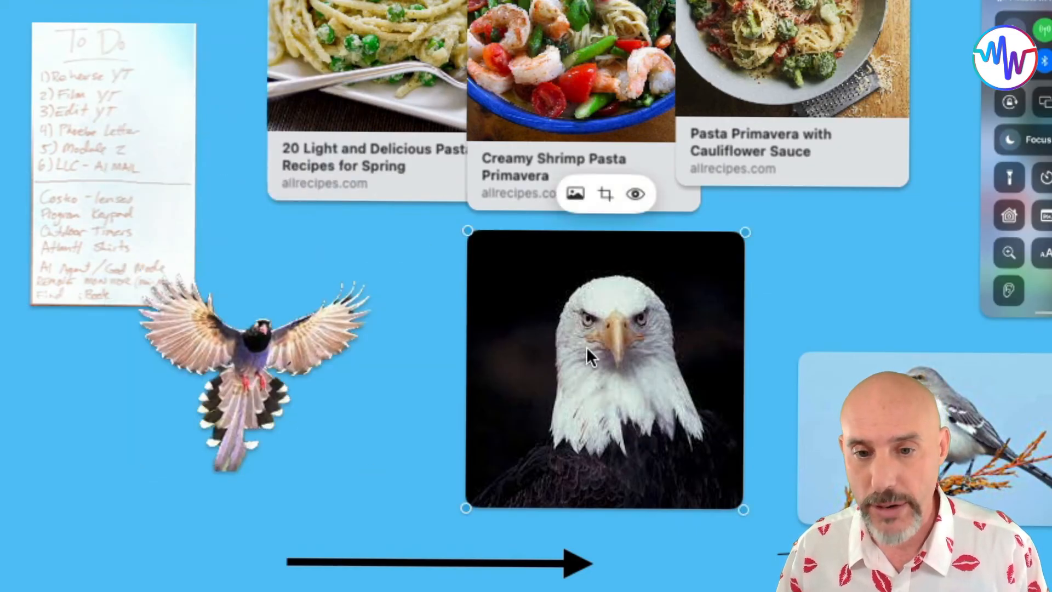
{"action": "left_click", "coordinate": [574, 193]}
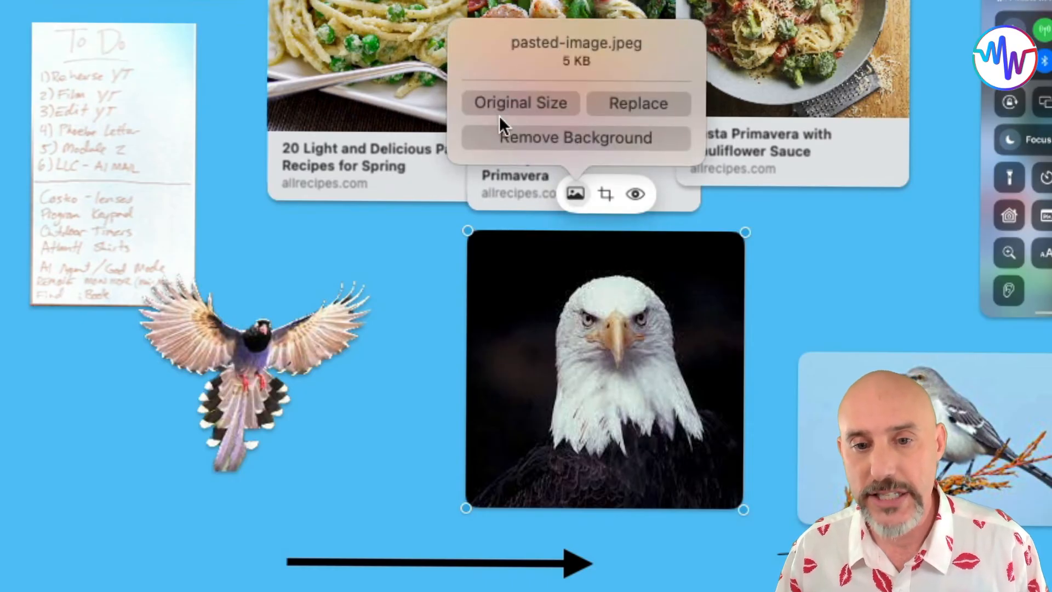
{"action": "left_click", "coordinate": [502, 137]}
Remove the background from the gray perched bird photo and place the bird on top of the eagle's head
{"action": "left_click", "coordinate": [916, 417]}
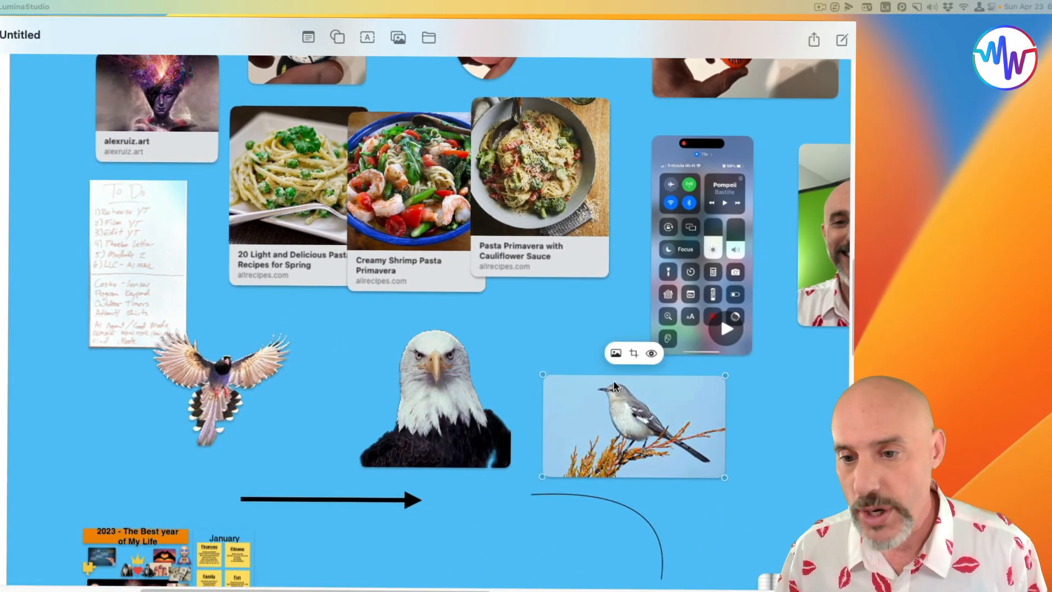
{"action": "left_click", "coordinate": [616, 354]}
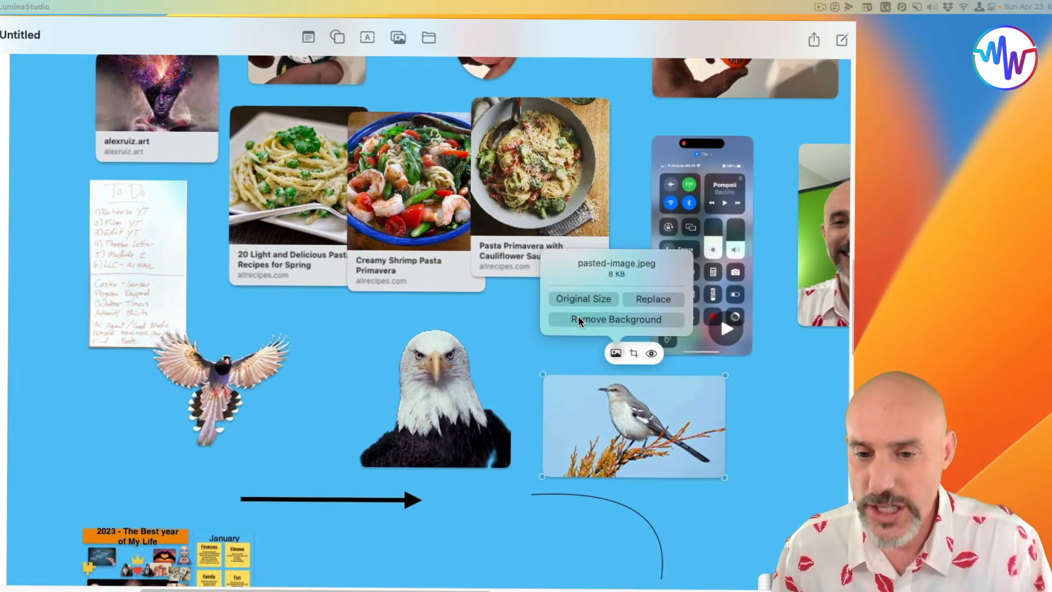
{"action": "left_click", "coordinate": [577, 318]}
{"action": "left_click_drag", "start_coordinate": [636, 421], "coordinate": [440, 316]}
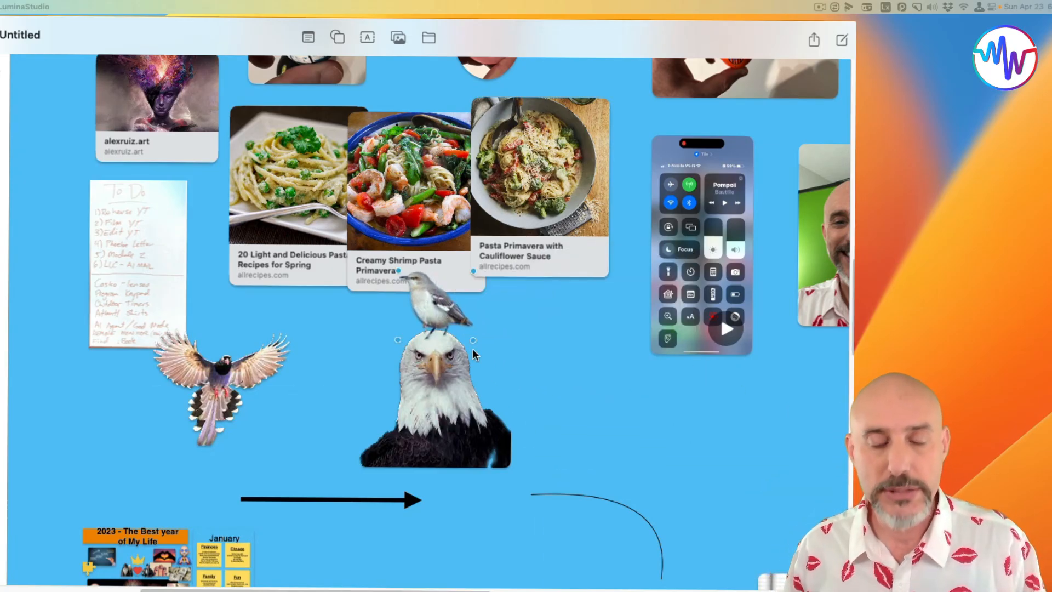
Enlarge the cut-out spread-winged bird and place it to the right of the eagle
{"action": "left_click_drag", "start_coordinate": [227, 395], "coordinate": [268, 365]}
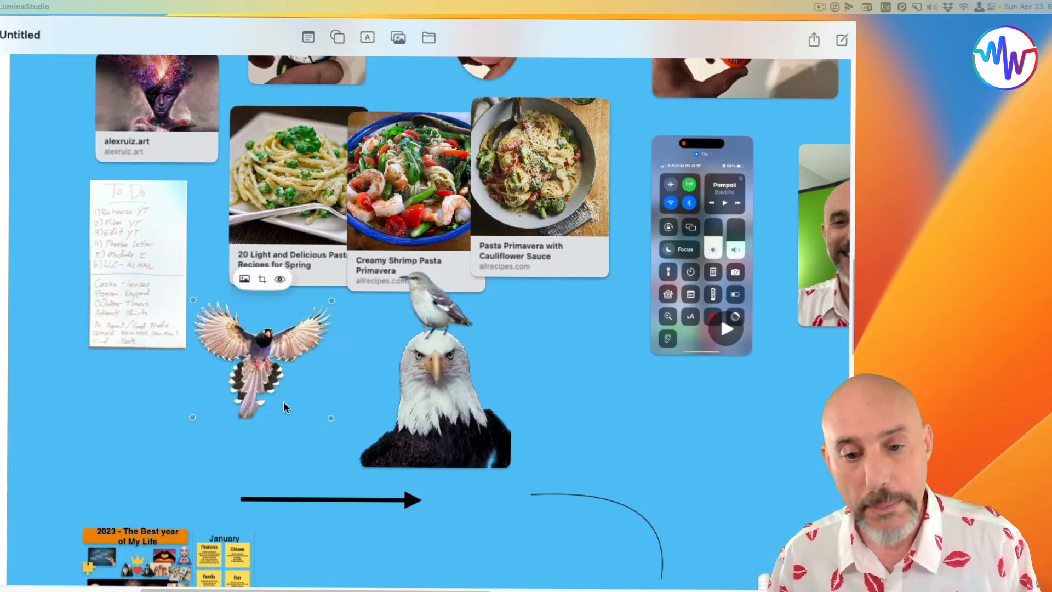
{"action": "left_click_drag", "start_coordinate": [331, 418], "coordinate": [479, 545]}
{"action": "left_click_drag", "start_coordinate": [366, 447], "coordinate": [679, 461]}
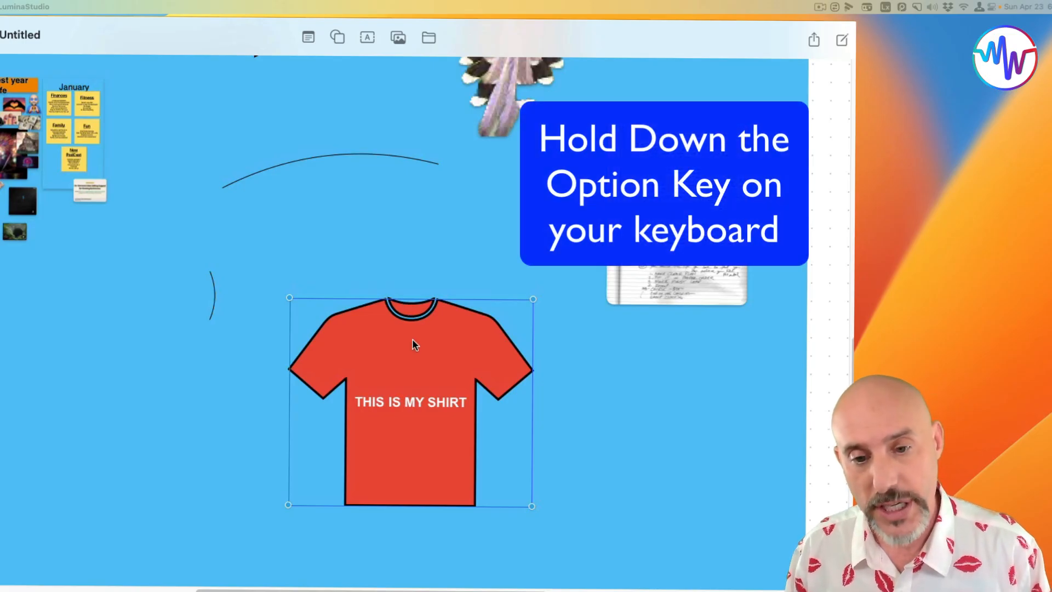
Make five copies of the red "THIS IS MY SHIRT" shirt, spread to the left, right and above the original
{"action": "left_click_drag", "start_coordinate": [413, 351], "coordinate": [130, 346], "text": "alt"}
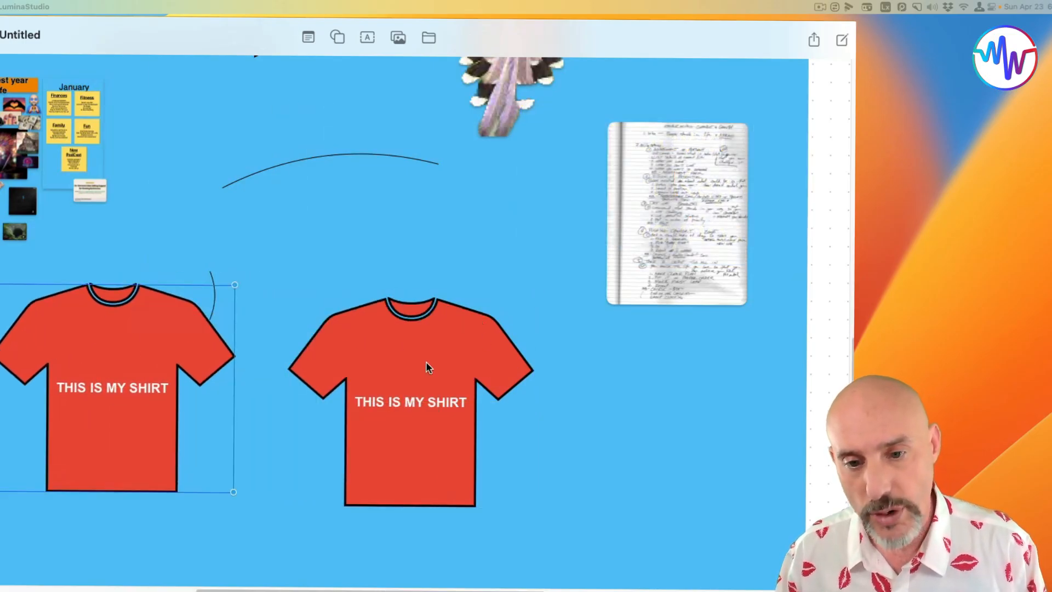
{"action": "left_click_drag", "start_coordinate": [406, 371], "coordinate": [672, 399], "text": "alt"}
{"action": "left_click_drag", "start_coordinate": [409, 353], "coordinate": [363, 124], "text": "alt"}
{"action": "left_click", "coordinate": [382, 360]}
{"action": "left_click_drag", "start_coordinate": [382, 359], "coordinate": [567, 249], "text": "alt"}
{"action": "left_click", "coordinate": [390, 383]}
{"action": "left_click_drag", "start_coordinate": [389, 383], "coordinate": [218, 252], "text": "alt"}
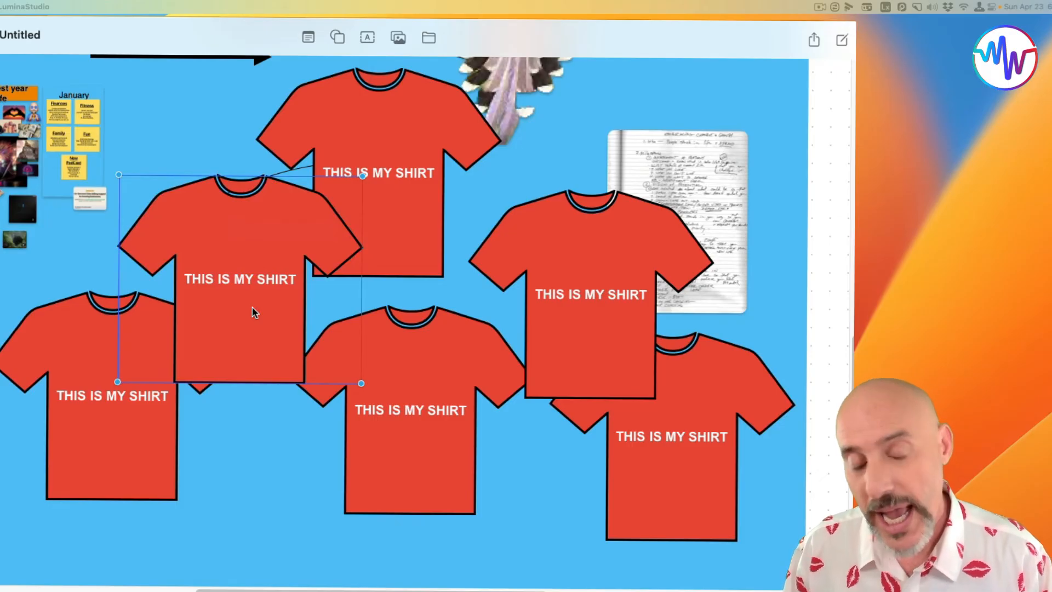
Move the original red shirt down, away from the copies above it
{"action": "scroll", "coordinate": [252, 311], "scroll_direction": "down", "scroll_amount": 5}
{"action": "left_click", "coordinate": [407, 332]}
{"action": "left_click_drag", "start_coordinate": [406, 332], "coordinate": [394, 387]}
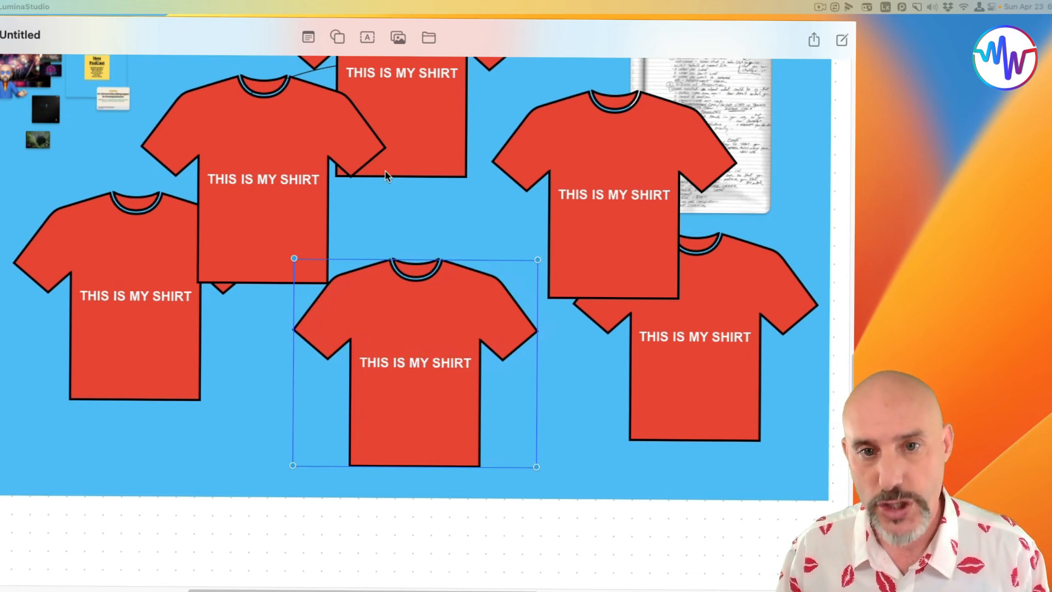
Insert a T-shirt shape from the Objects category and place it over the leftmost red shirt
{"action": "left_click", "coordinate": [337, 37]}
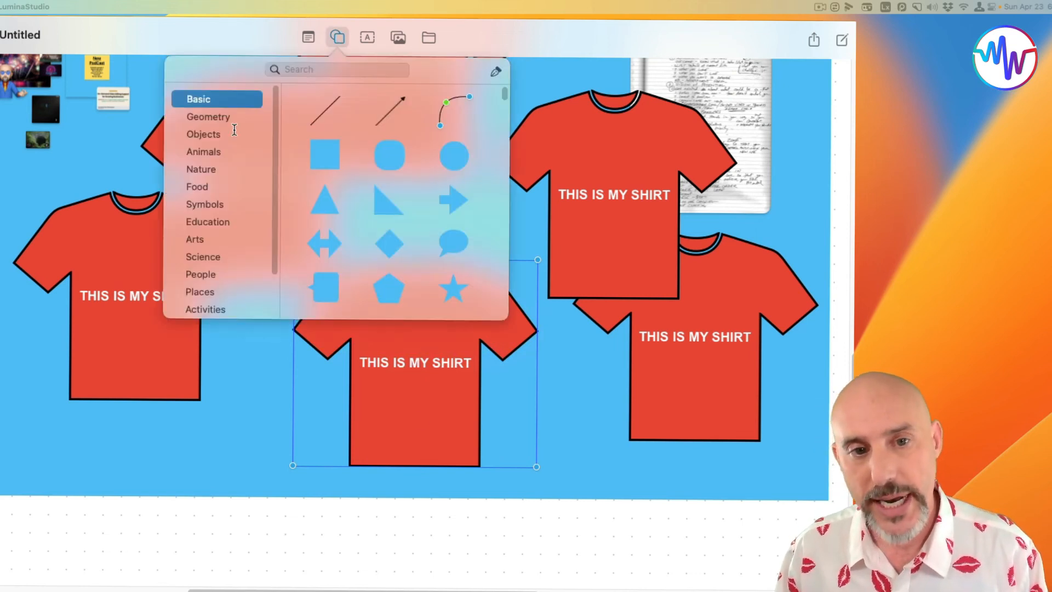
{"action": "left_click", "coordinate": [204, 133]}
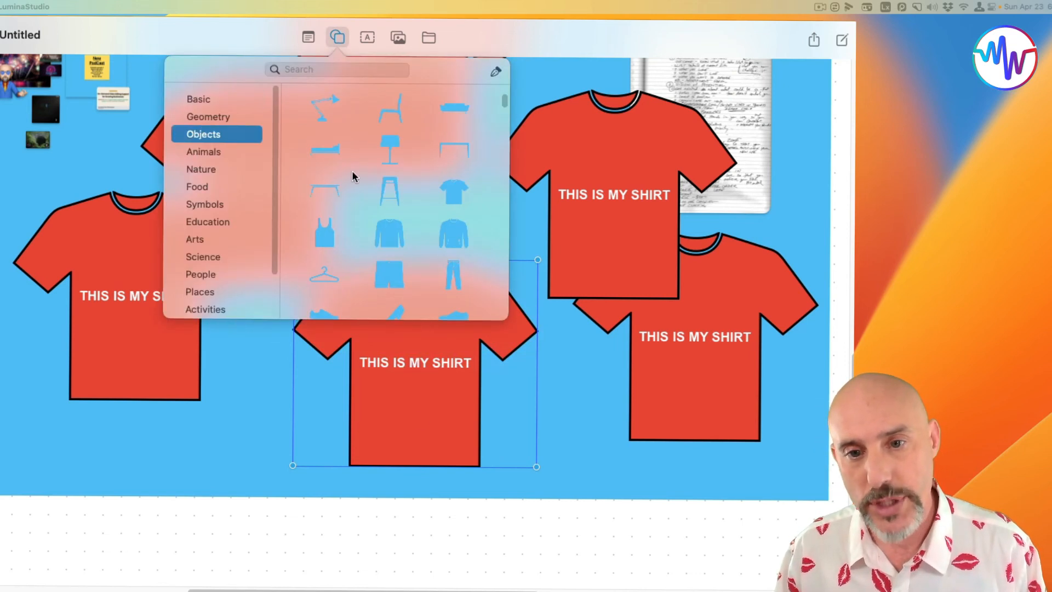
{"action": "left_click", "coordinate": [453, 199]}
{"action": "left_click_drag", "start_coordinate": [327, 300], "coordinate": [97, 276]}
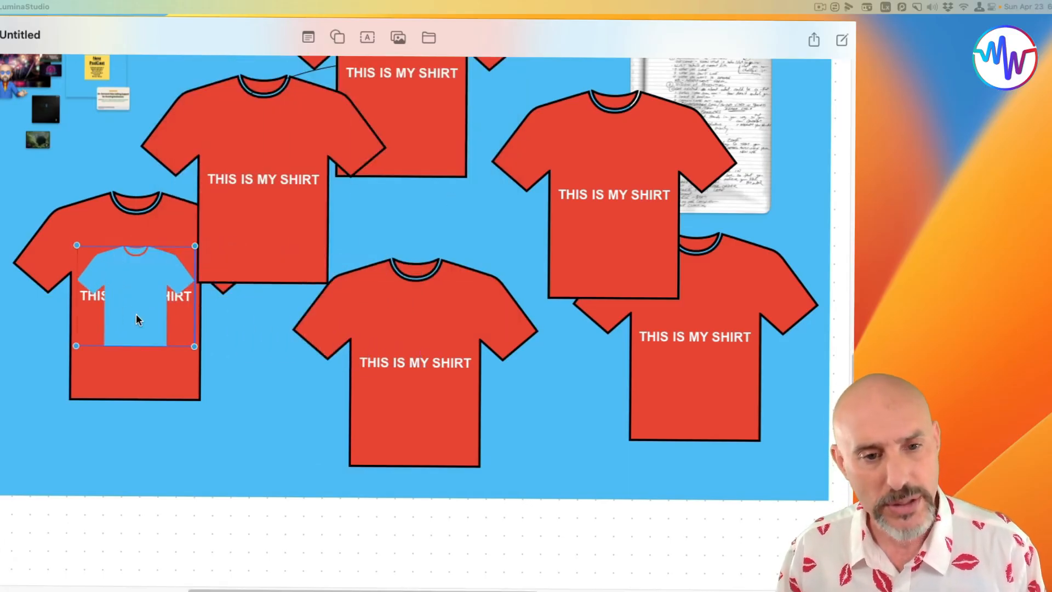
Copy the style of the lower middle red shirt onto the small blue shirt, and move the small shirt down beside that red shirt
{"action": "right_click", "coordinate": [387, 331]}
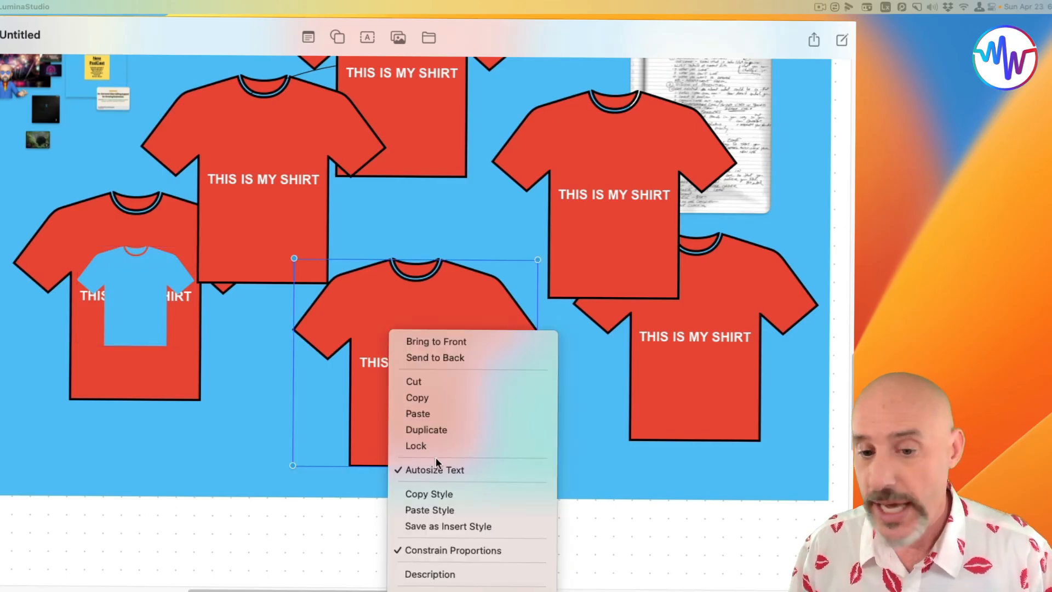
{"action": "left_click", "coordinate": [435, 493]}
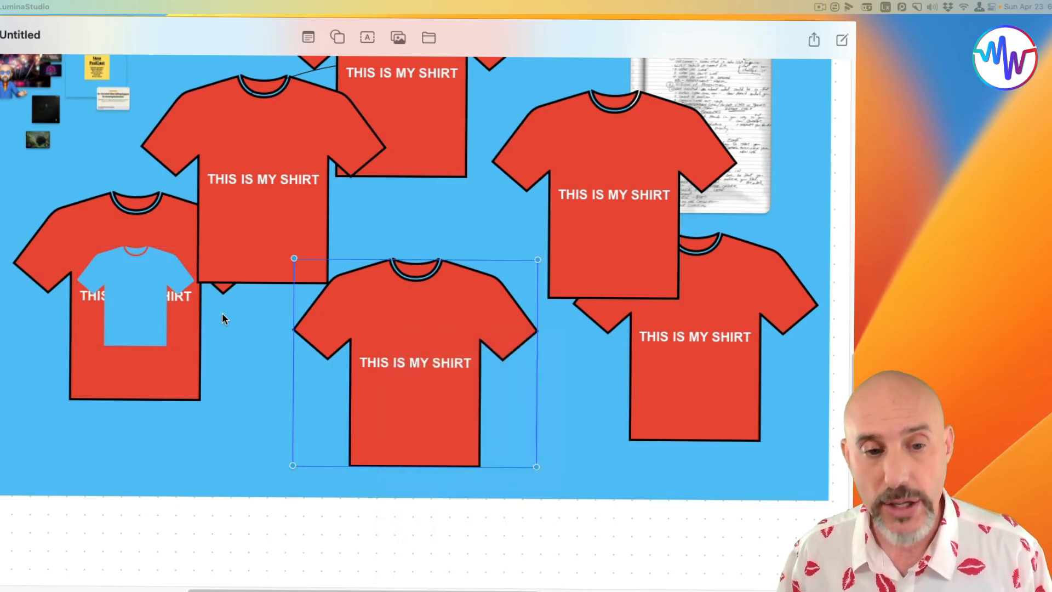
{"action": "right_click", "coordinate": [130, 288]}
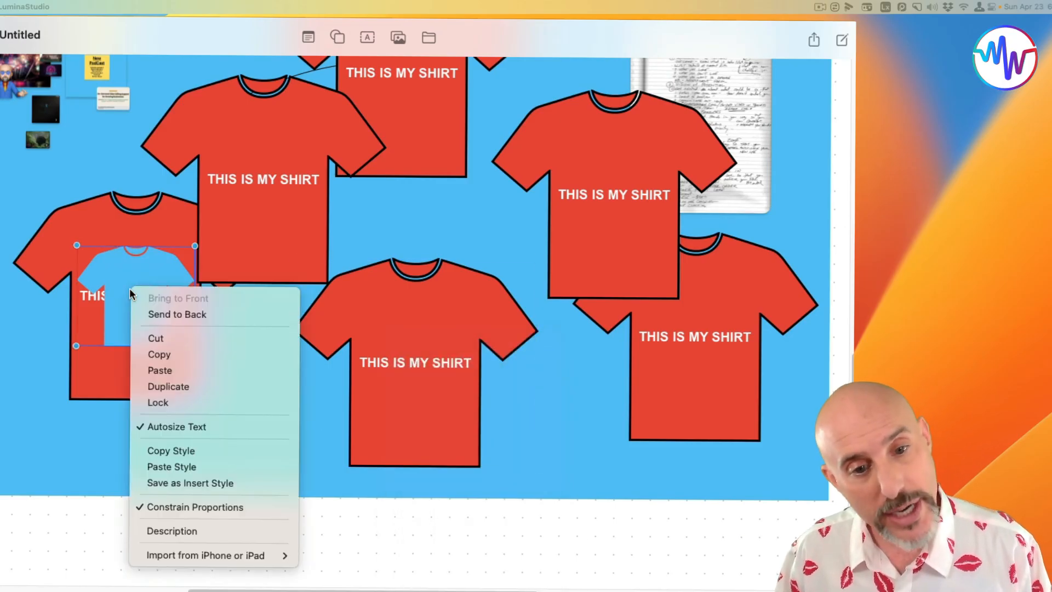
{"action": "left_click", "coordinate": [193, 466]}
{"action": "left_click_drag", "start_coordinate": [134, 312], "coordinate": [264, 431]}
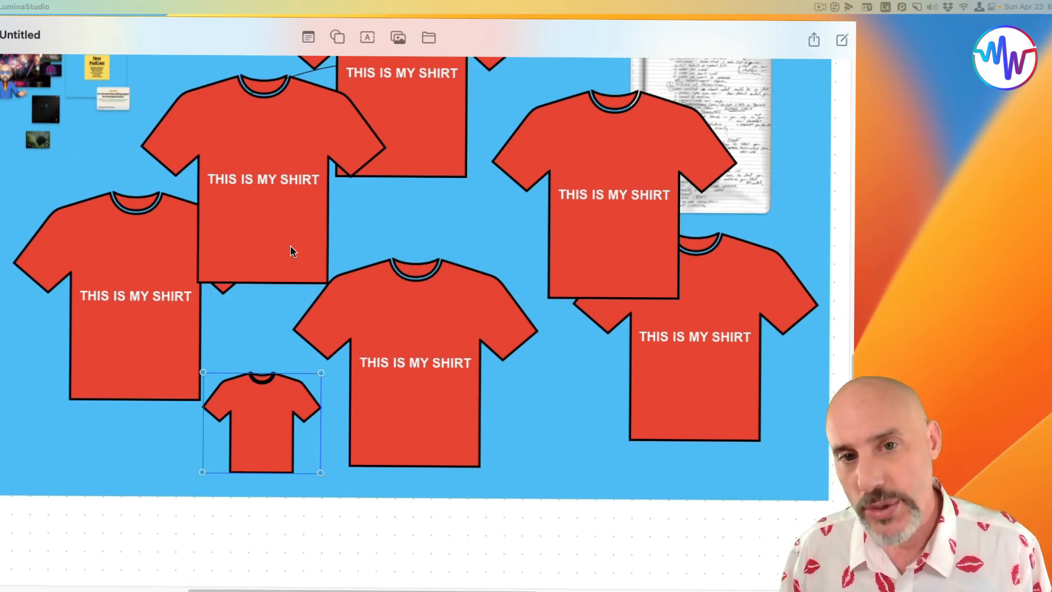
Insert another T-shirt shape from the Objects category over the leftmost red shirt and paste the copied red style onto it
{"action": "left_click", "coordinate": [338, 37]}
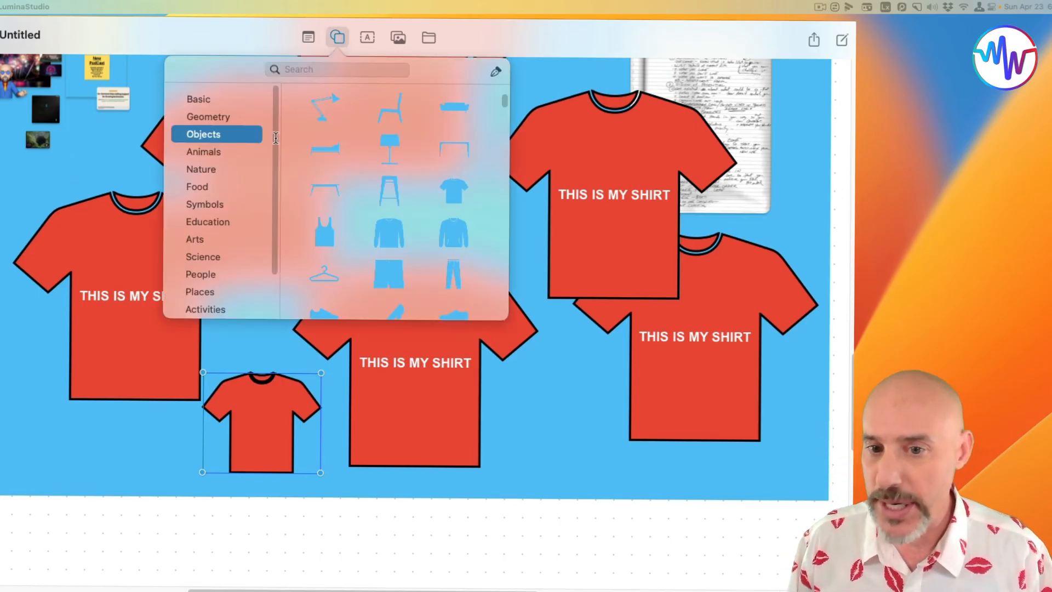
{"action": "left_click_drag", "start_coordinate": [453, 190], "coordinate": [126, 271]}
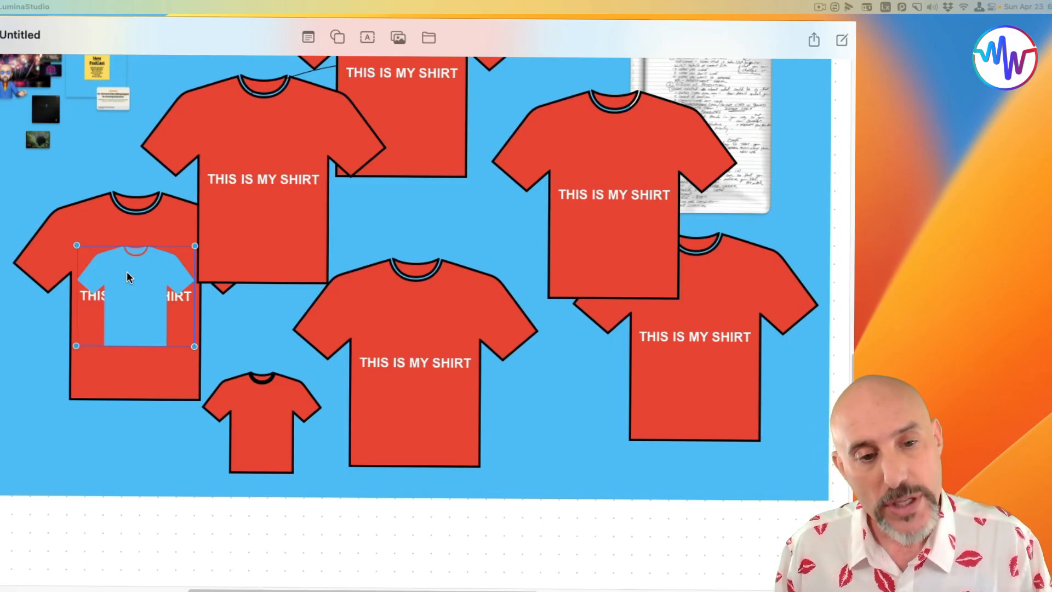
{"action": "right_click", "coordinate": [128, 277]}
{"action": "left_click", "coordinate": [166, 449]}
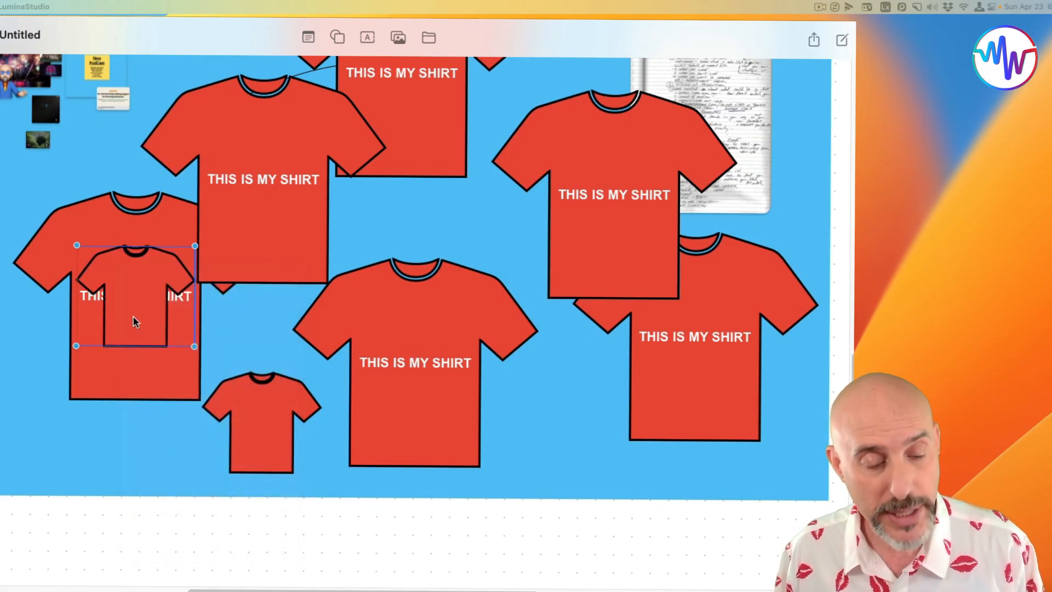
Save the small red shirt's style as the insert style and insert a new T-shirt shape to the left of all the shirts
{"action": "right_click", "coordinate": [133, 316]}
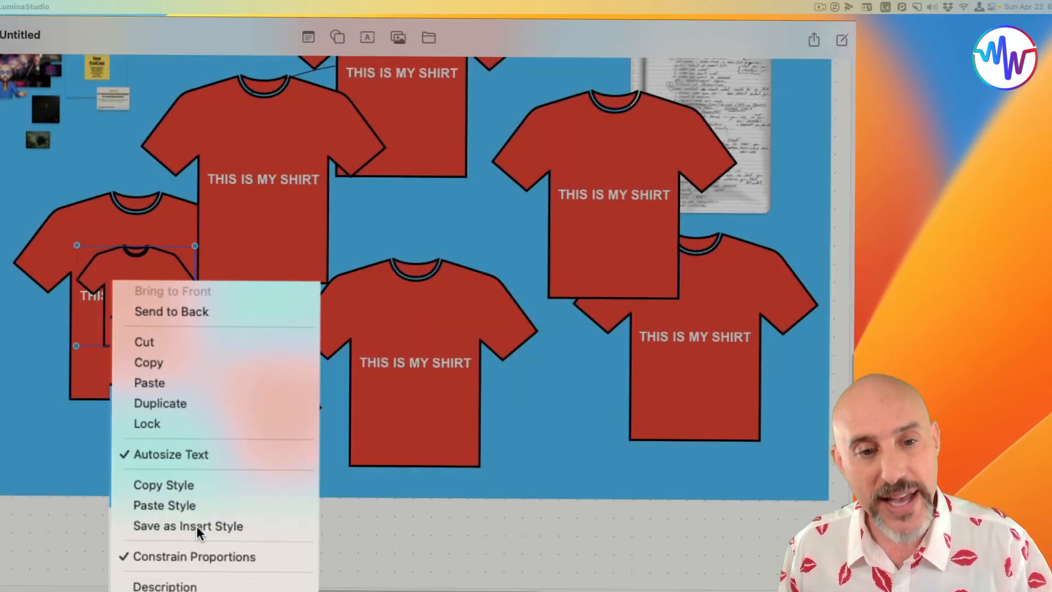
{"action": "left_click", "coordinate": [196, 526]}
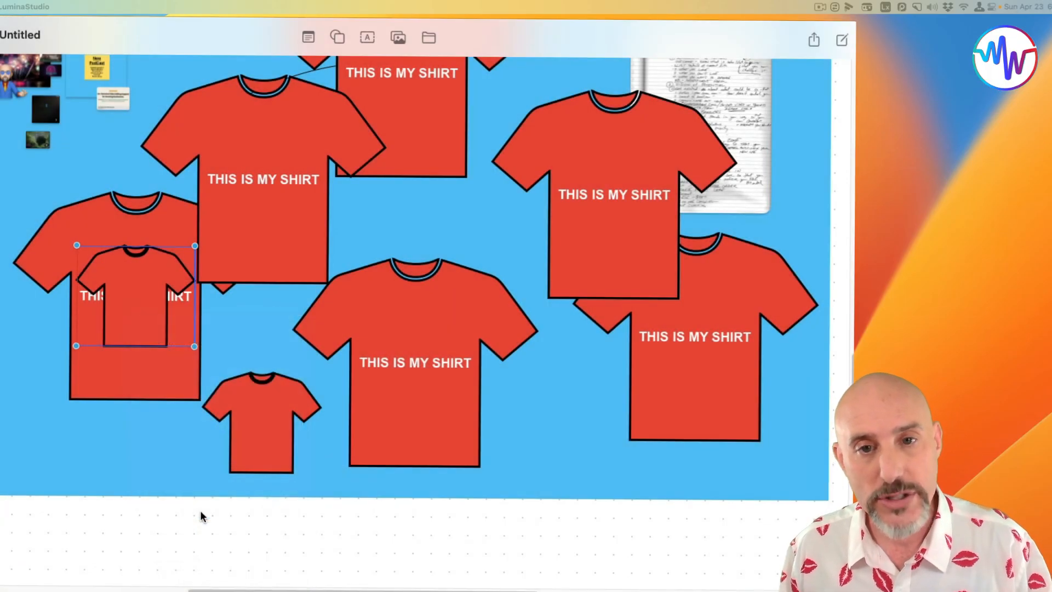
{"action": "left_click", "coordinate": [337, 38]}
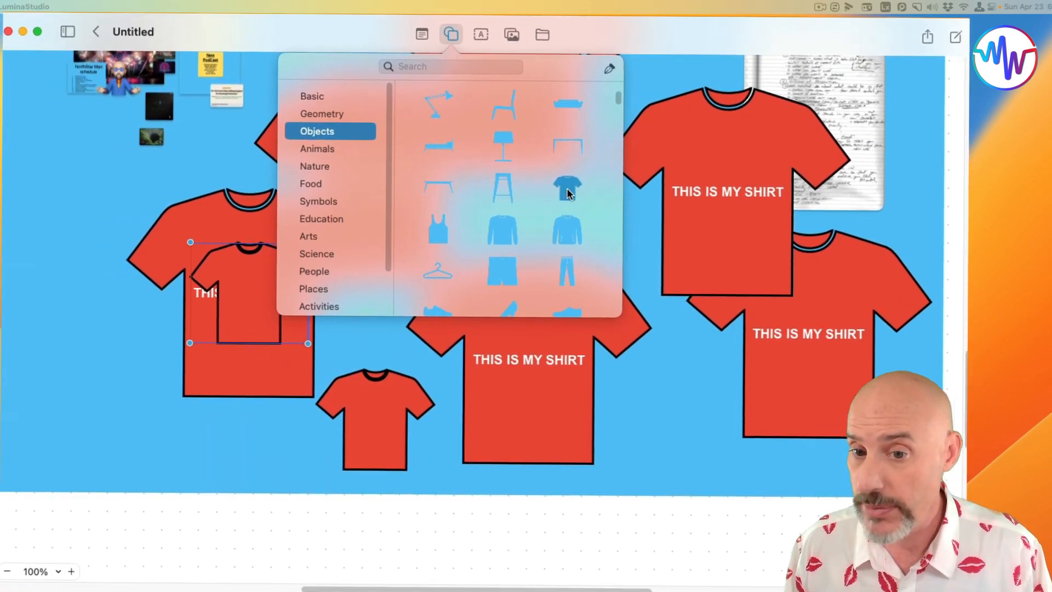
{"action": "left_click_drag", "start_coordinate": [567, 189], "coordinate": [102, 364]}
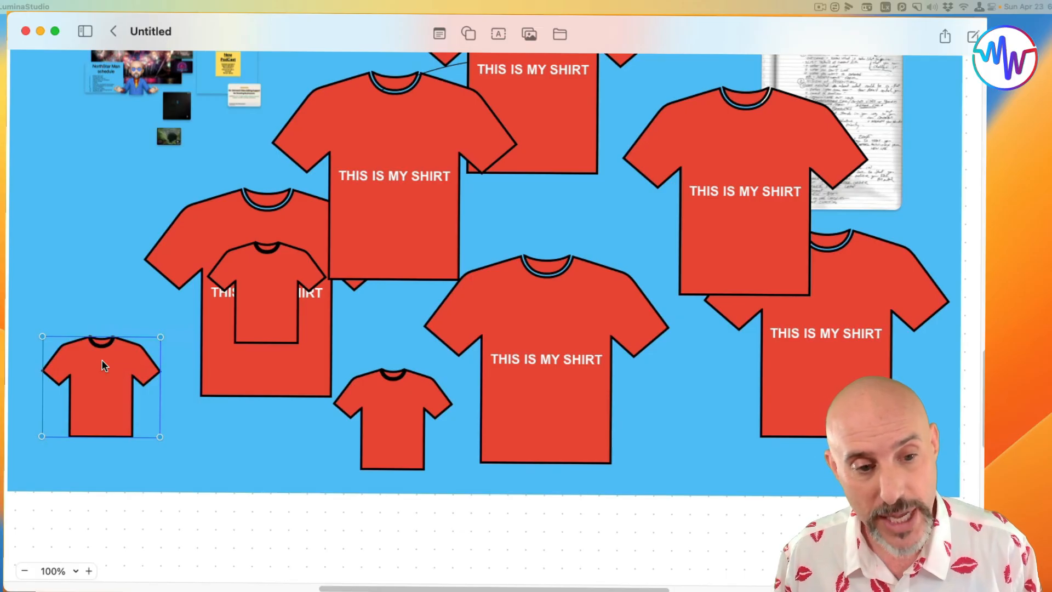